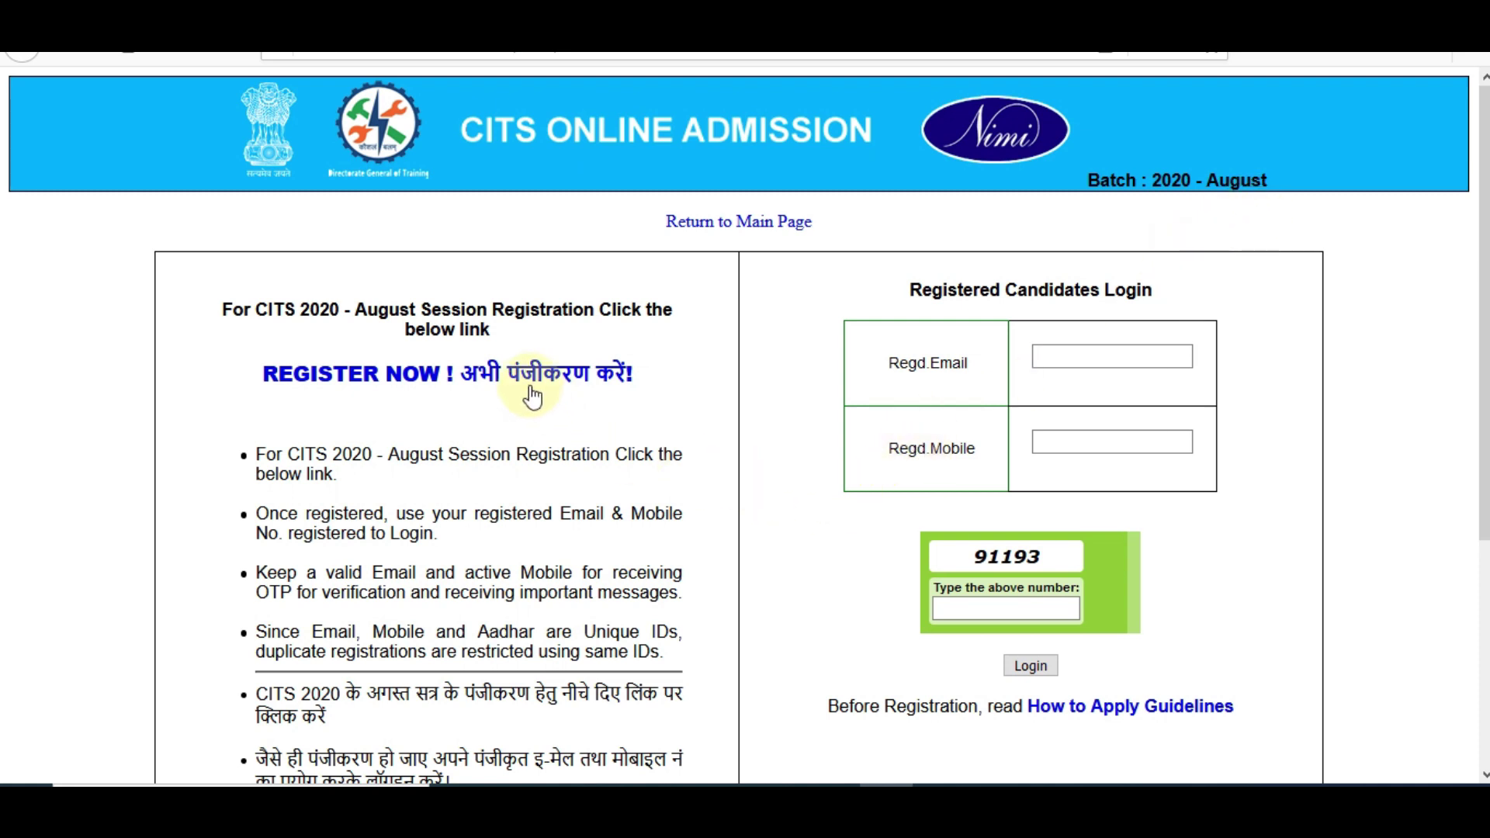
Open the One Time Registration form from the CITS login page via REGISTER NOW
left_click(459, 380)
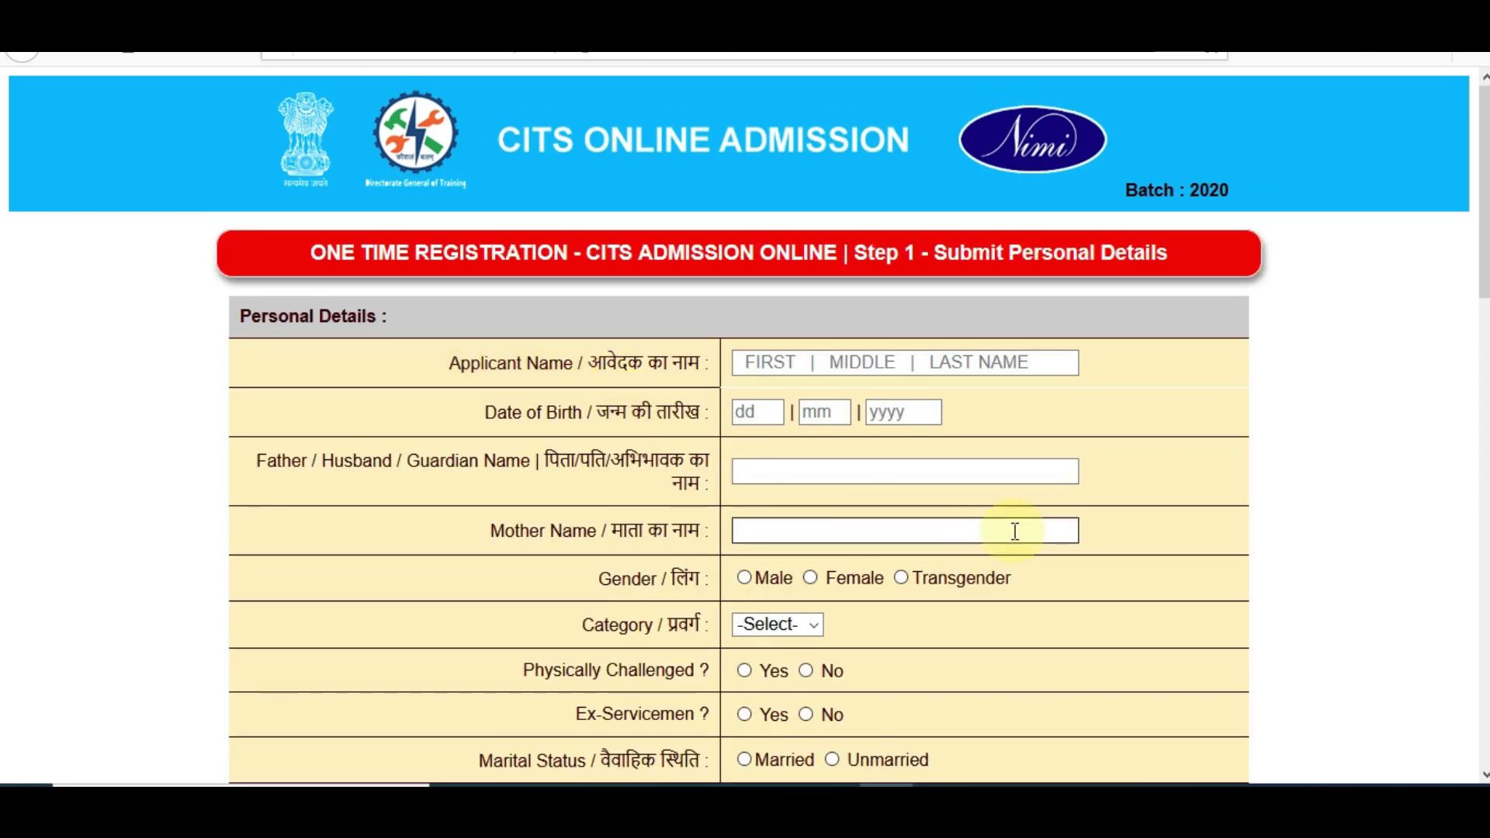
key("ctrl+minus")
key("ctrl+plus")
key("ctrl+plus")
key("ctrl+plus")
key("ctrl+plus")
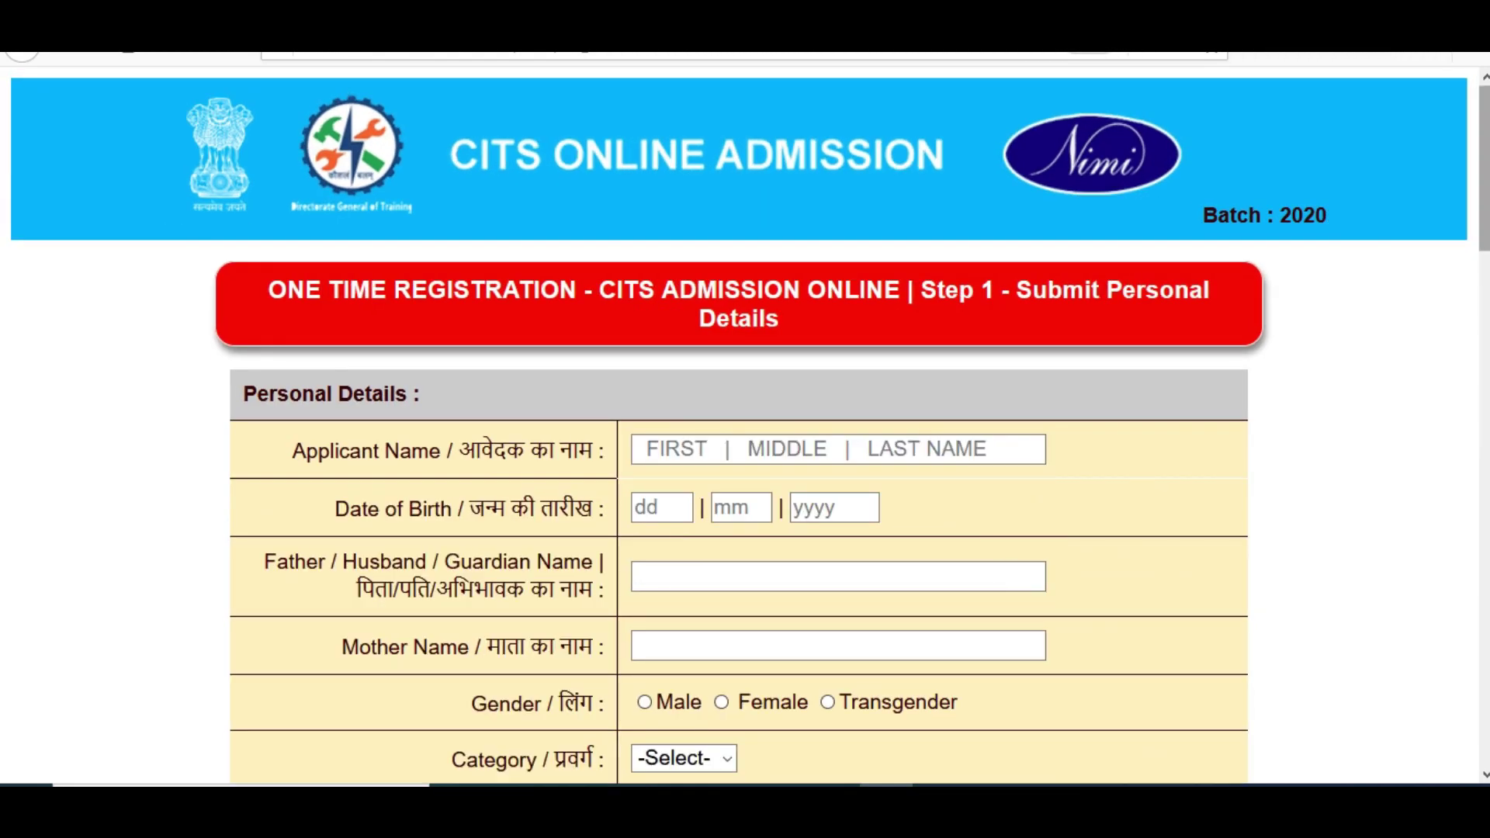
scroll(745, 427, "down", 1)
left_click(677, 373)
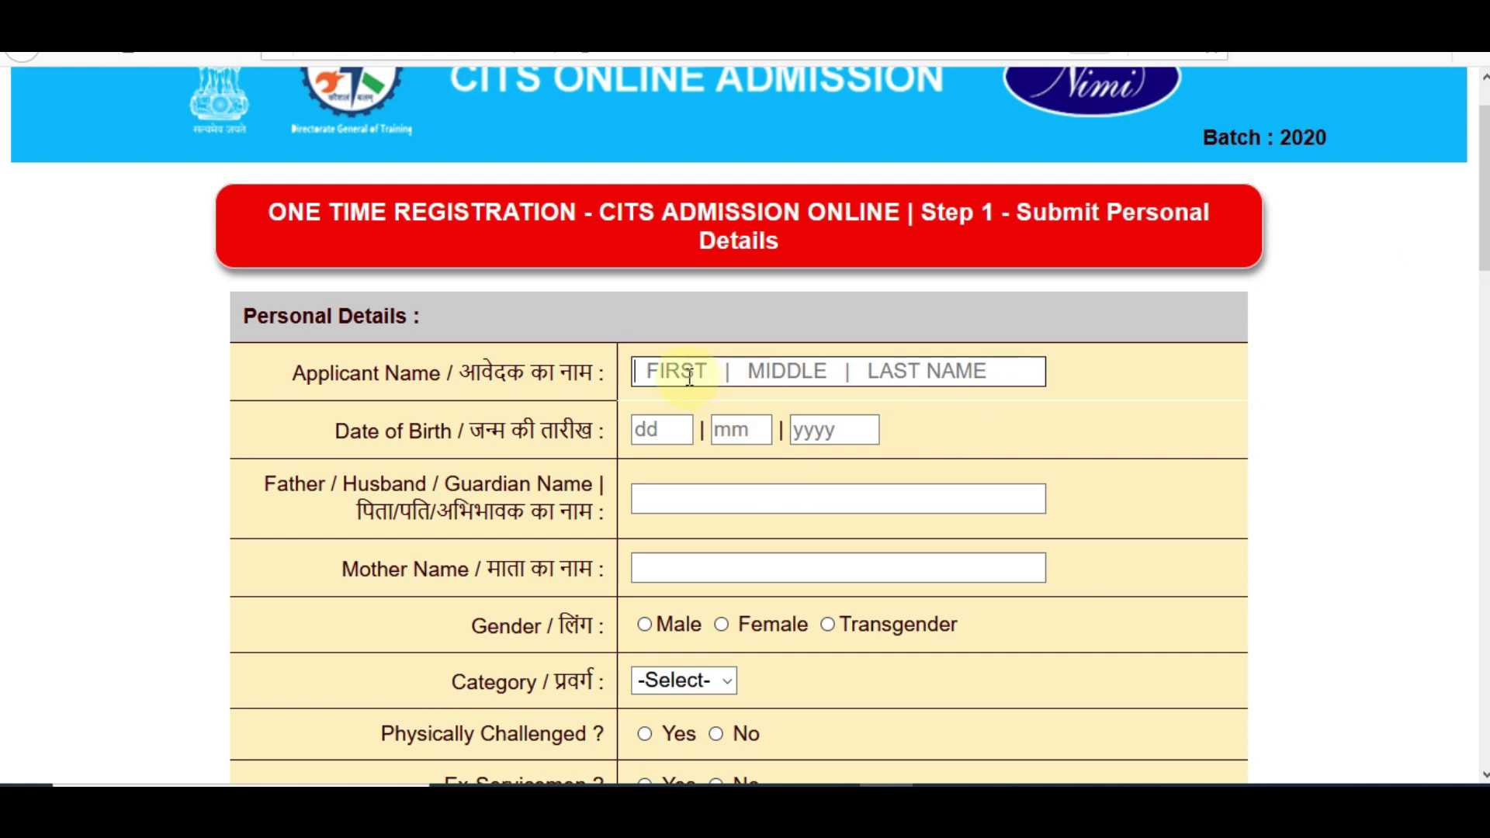
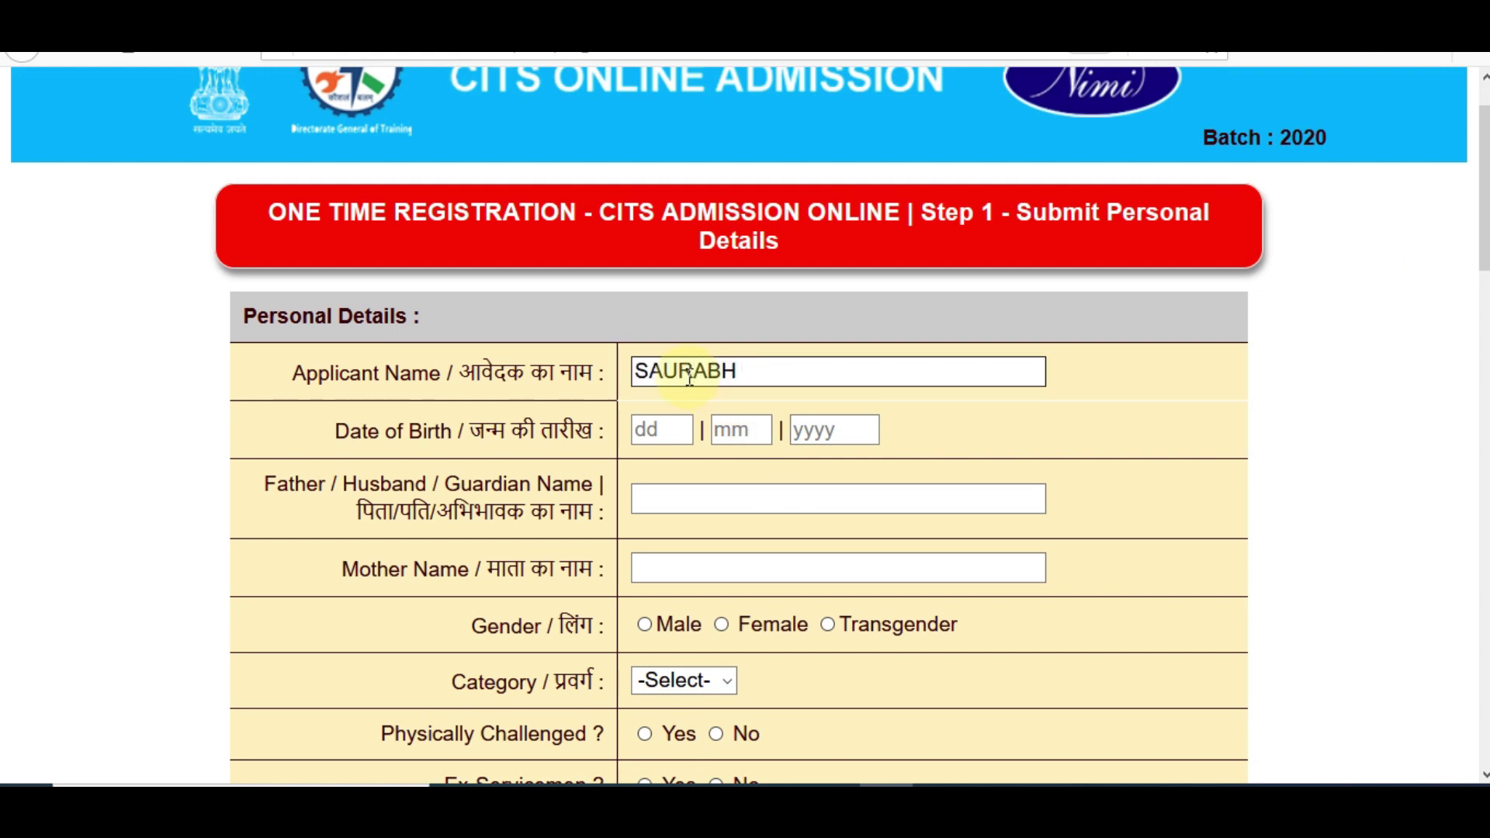
left_click(666, 432)
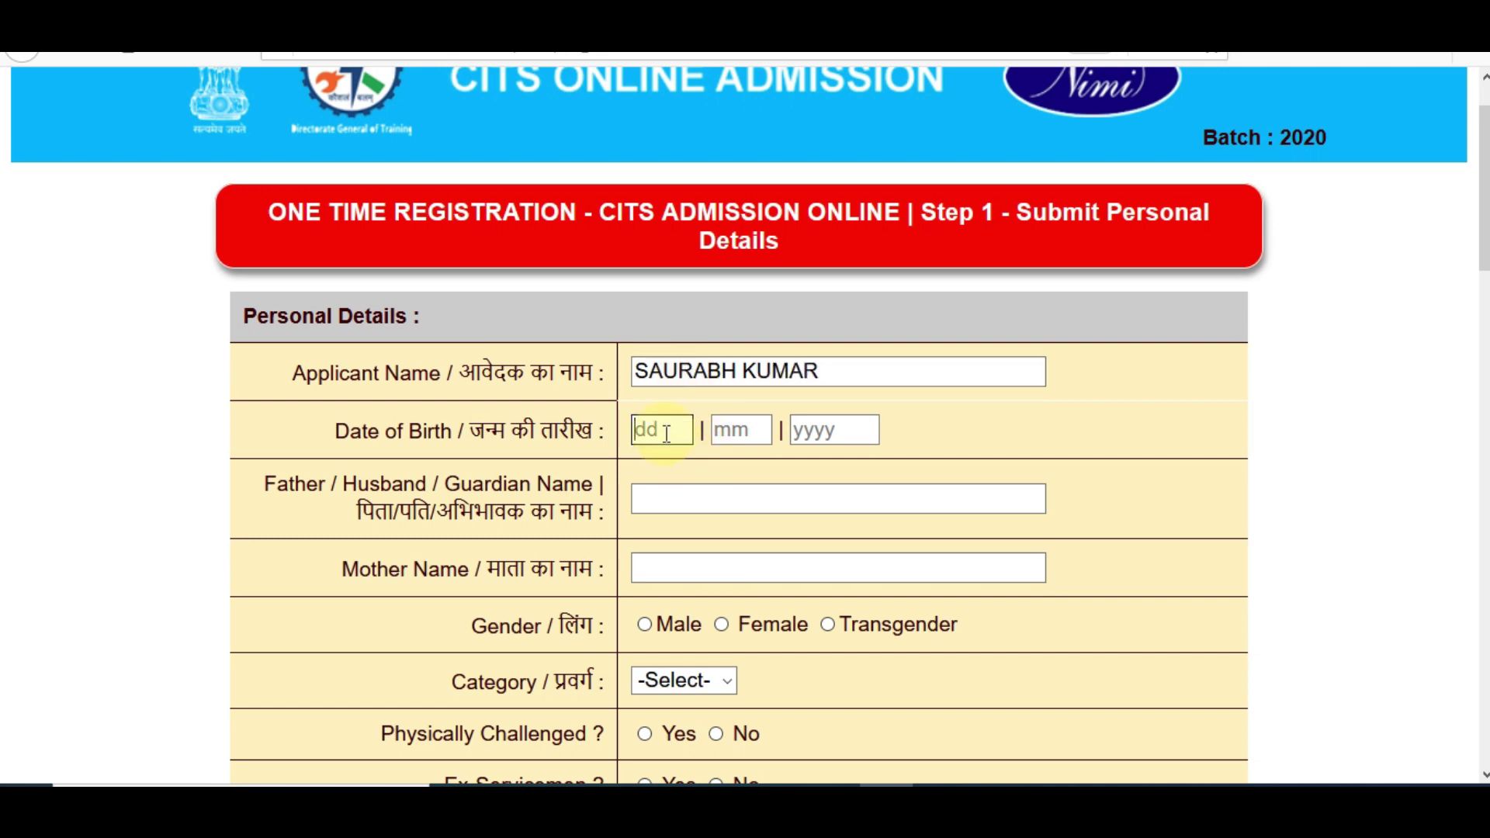
key("Tab")
key("Tab")
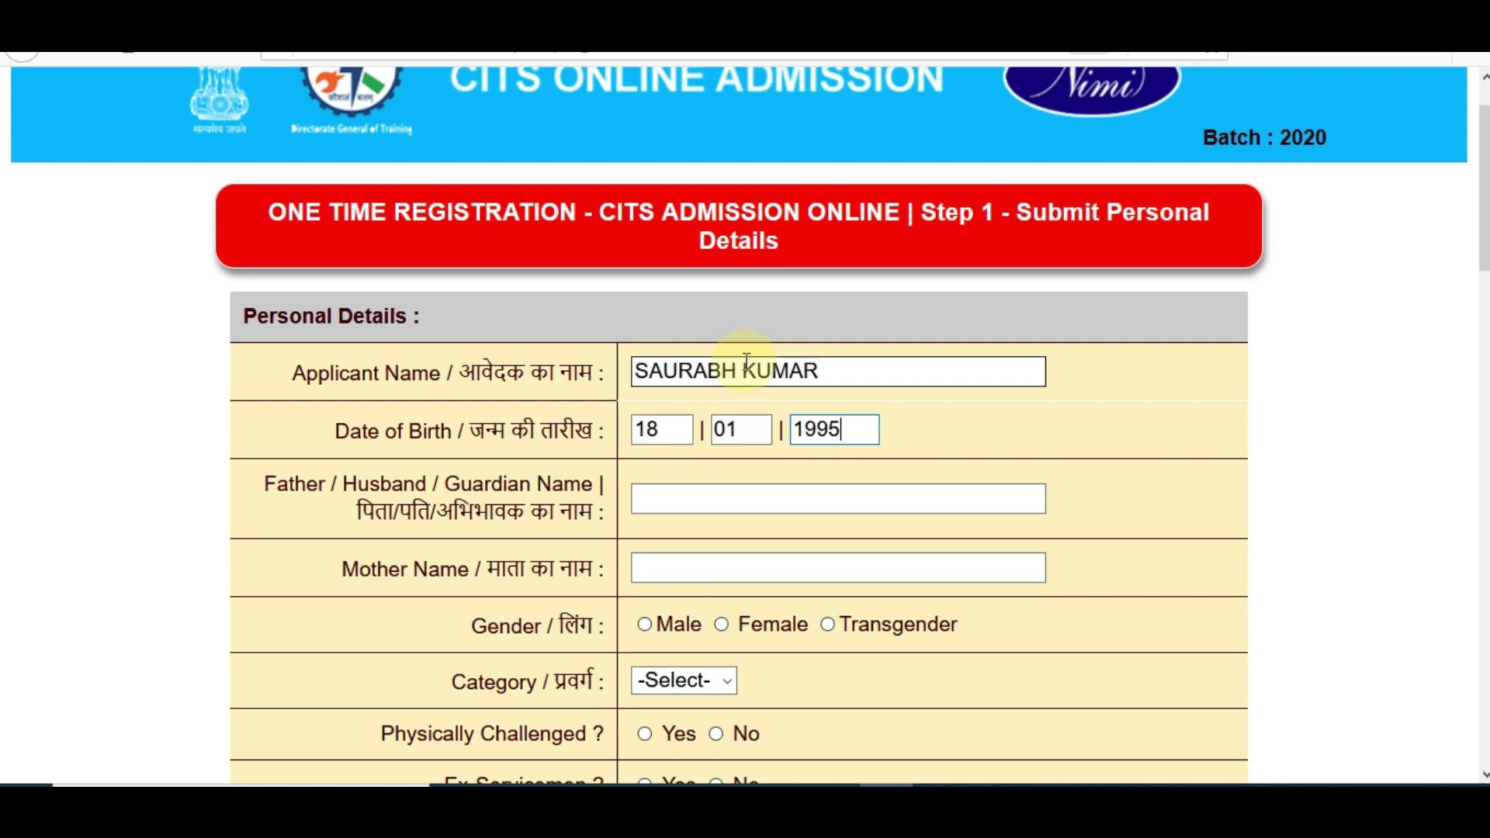
Enter the father's and mother's names, select Male gender, and set the category to General
left_click(689, 509)
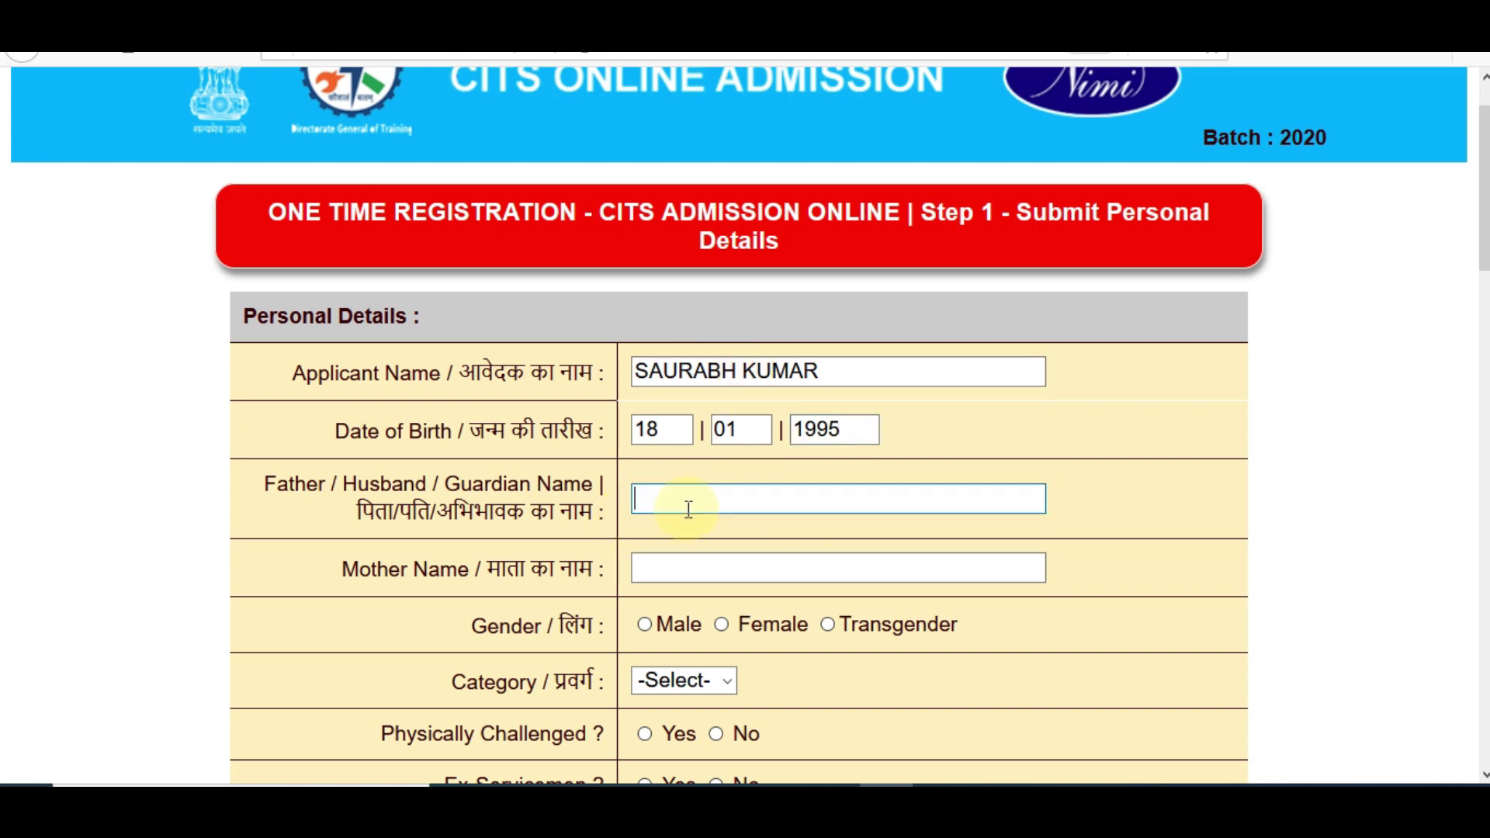
key("Tab")
type("REKHA")
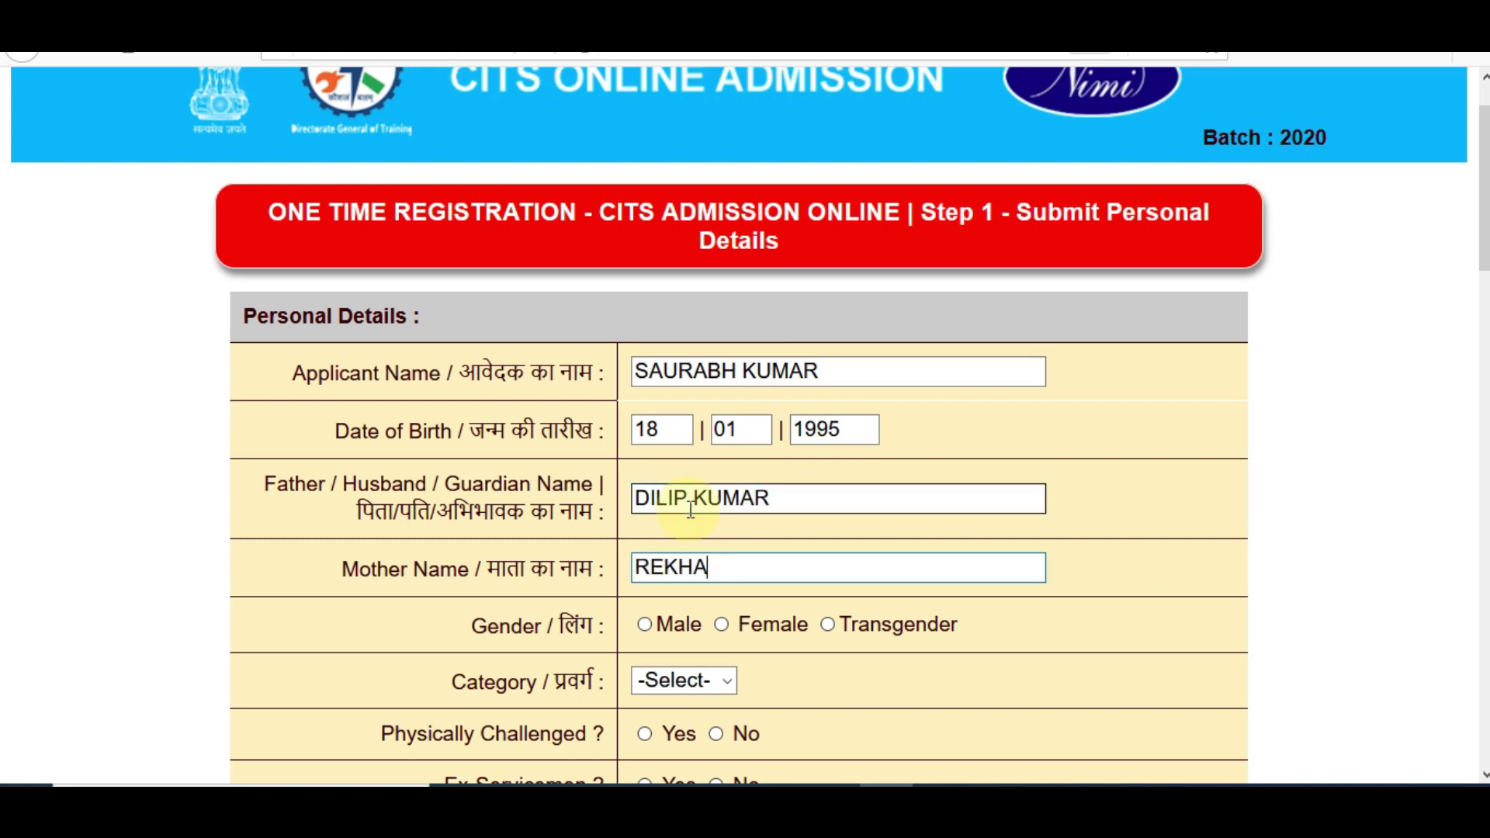
left_click(645, 626)
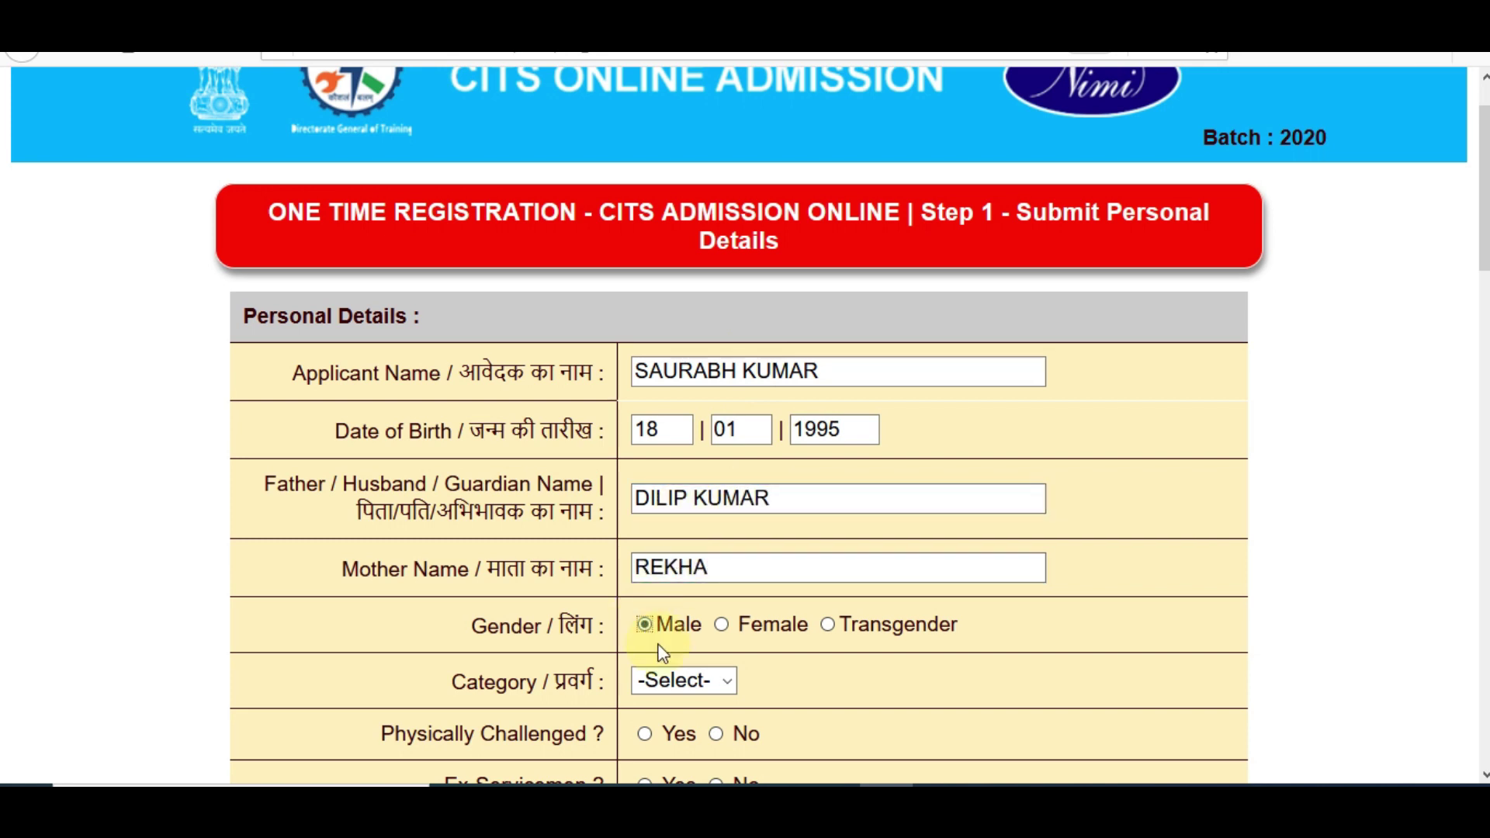
left_click(666, 675)
left_click(671, 525)
left_click(679, 672)
left_click(676, 556)
left_click(701, 699)
left_click(676, 588)
left_click(686, 689)
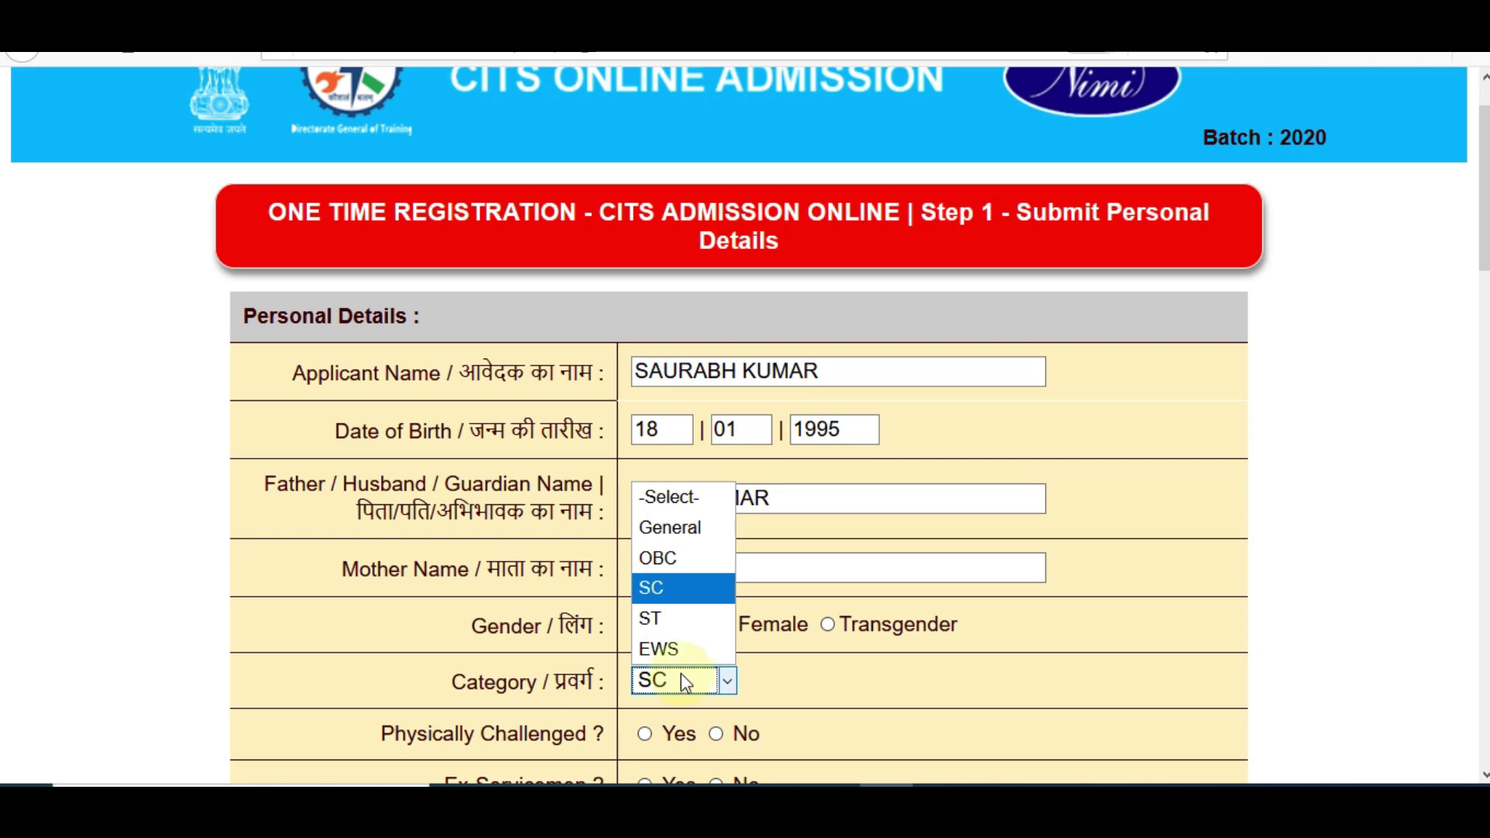
left_click(681, 537)
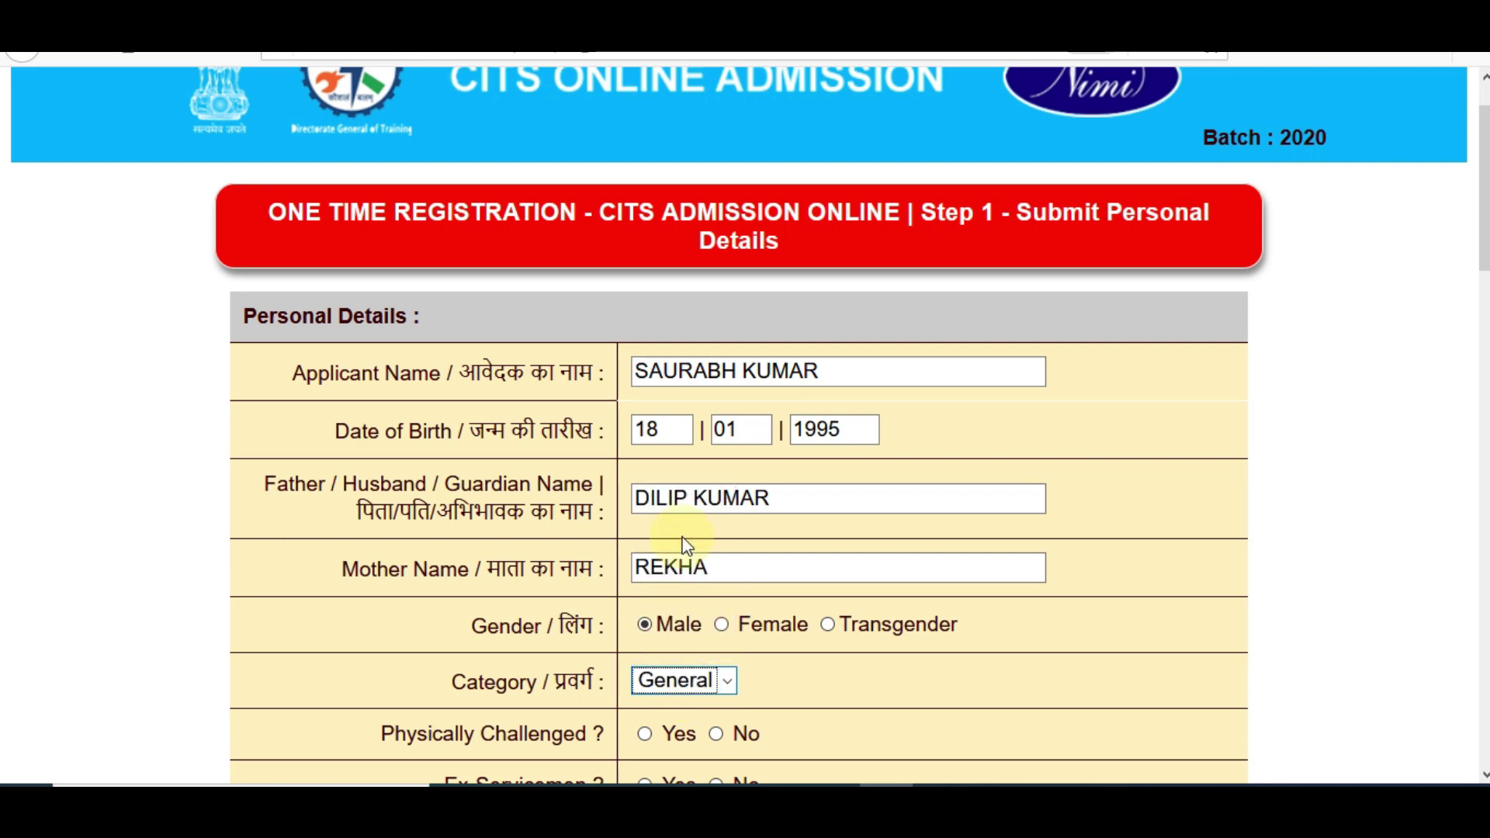
left_click_drag(1484, 186, 1484, 271)
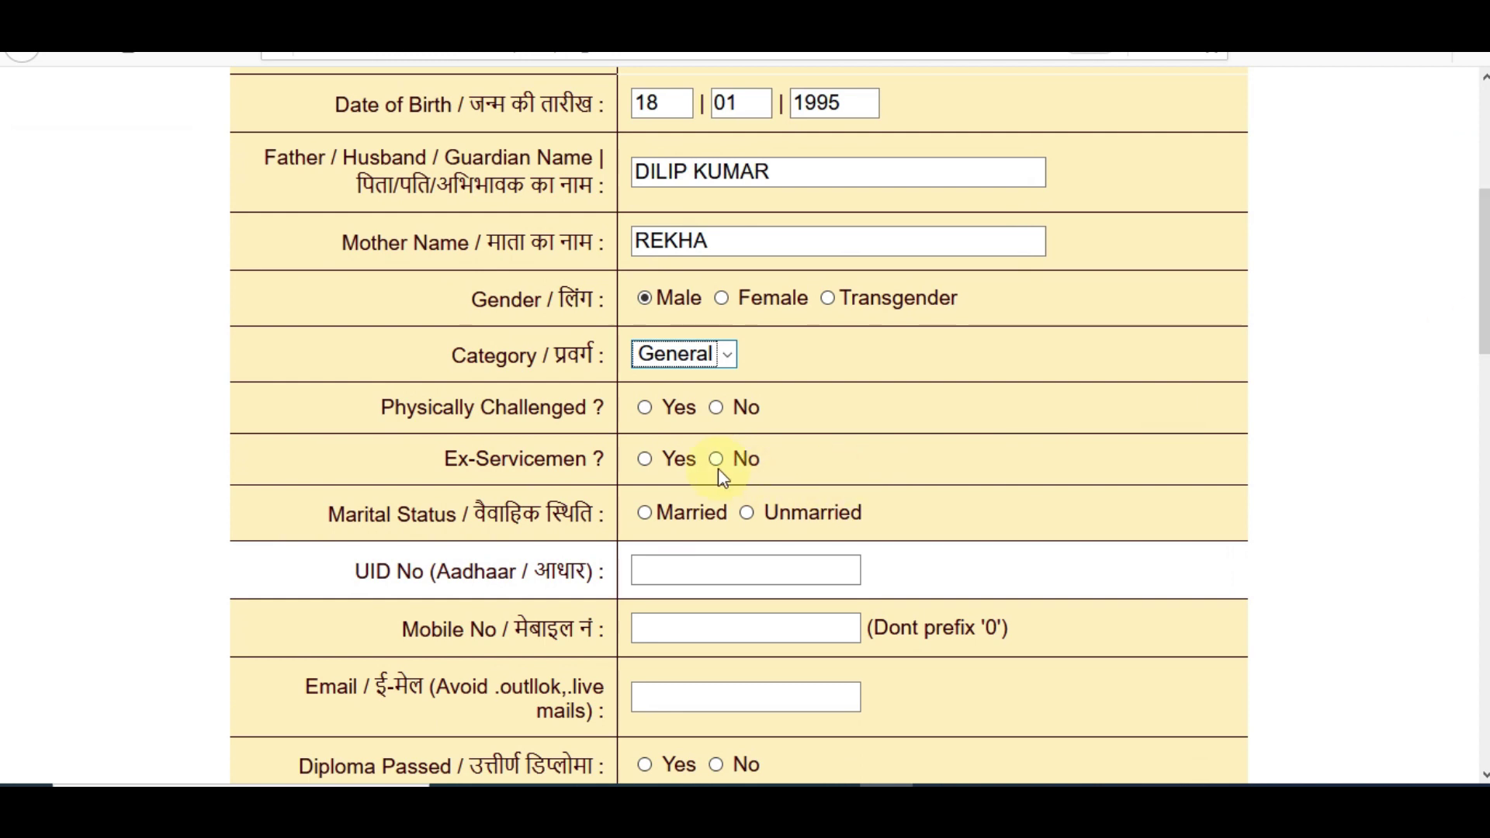
Answer No for physically challenged and ex-servicemen, and set marital status to Unmarried
left_click(646, 408)
left_click(716, 407)
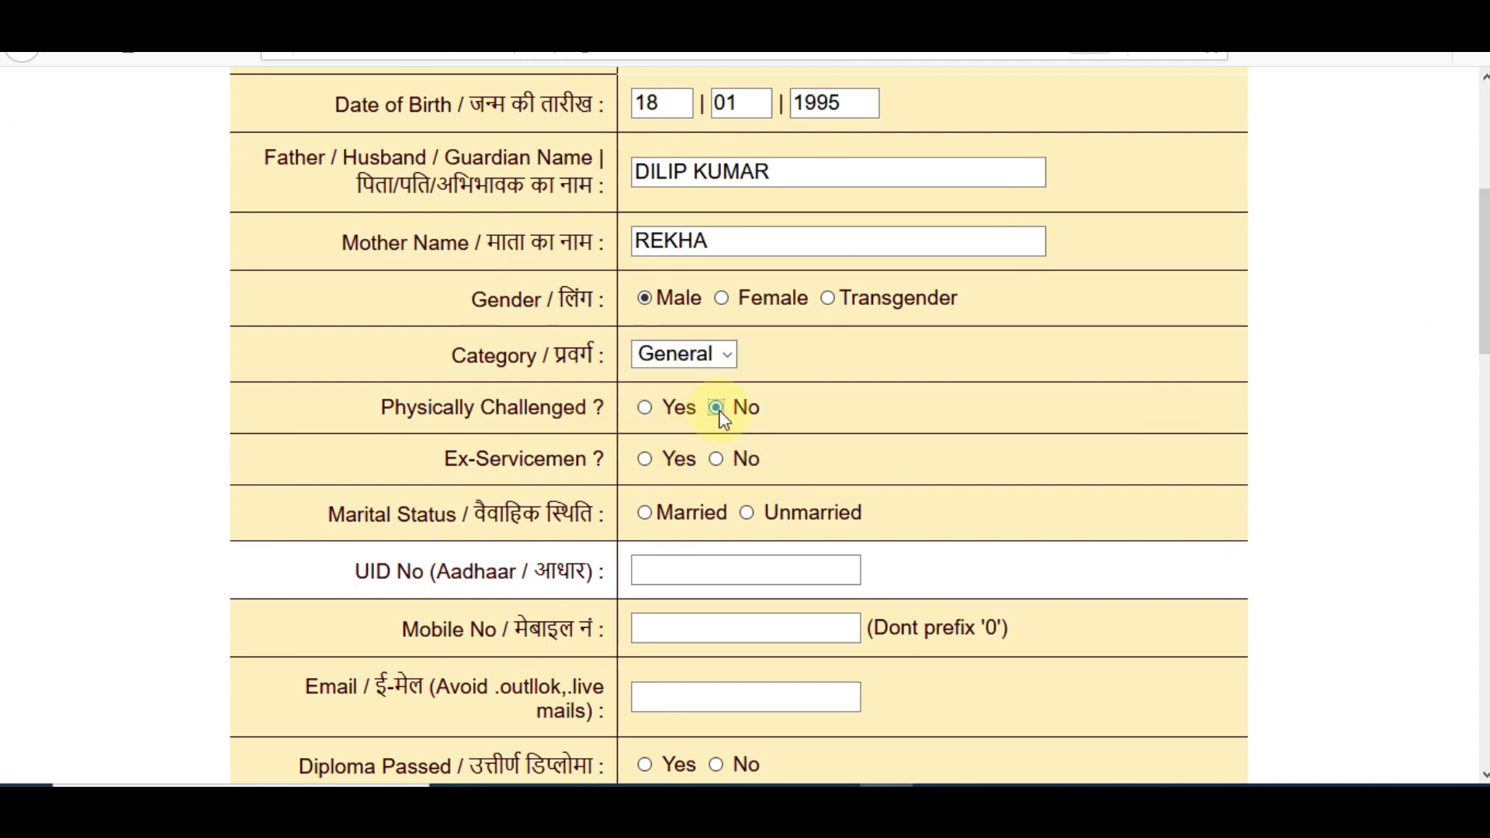
left_click(646, 459)
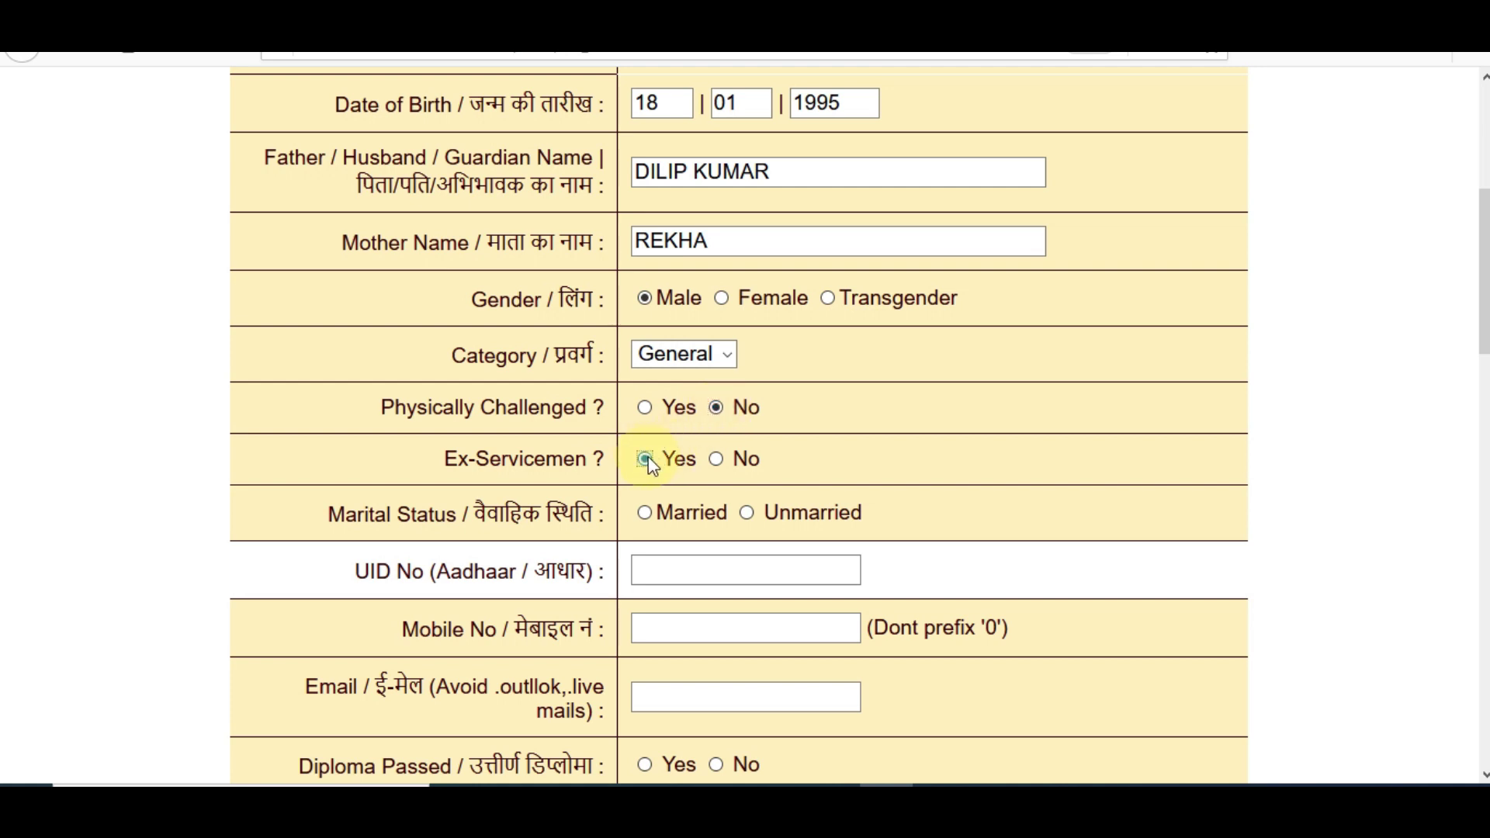
left_click(715, 459)
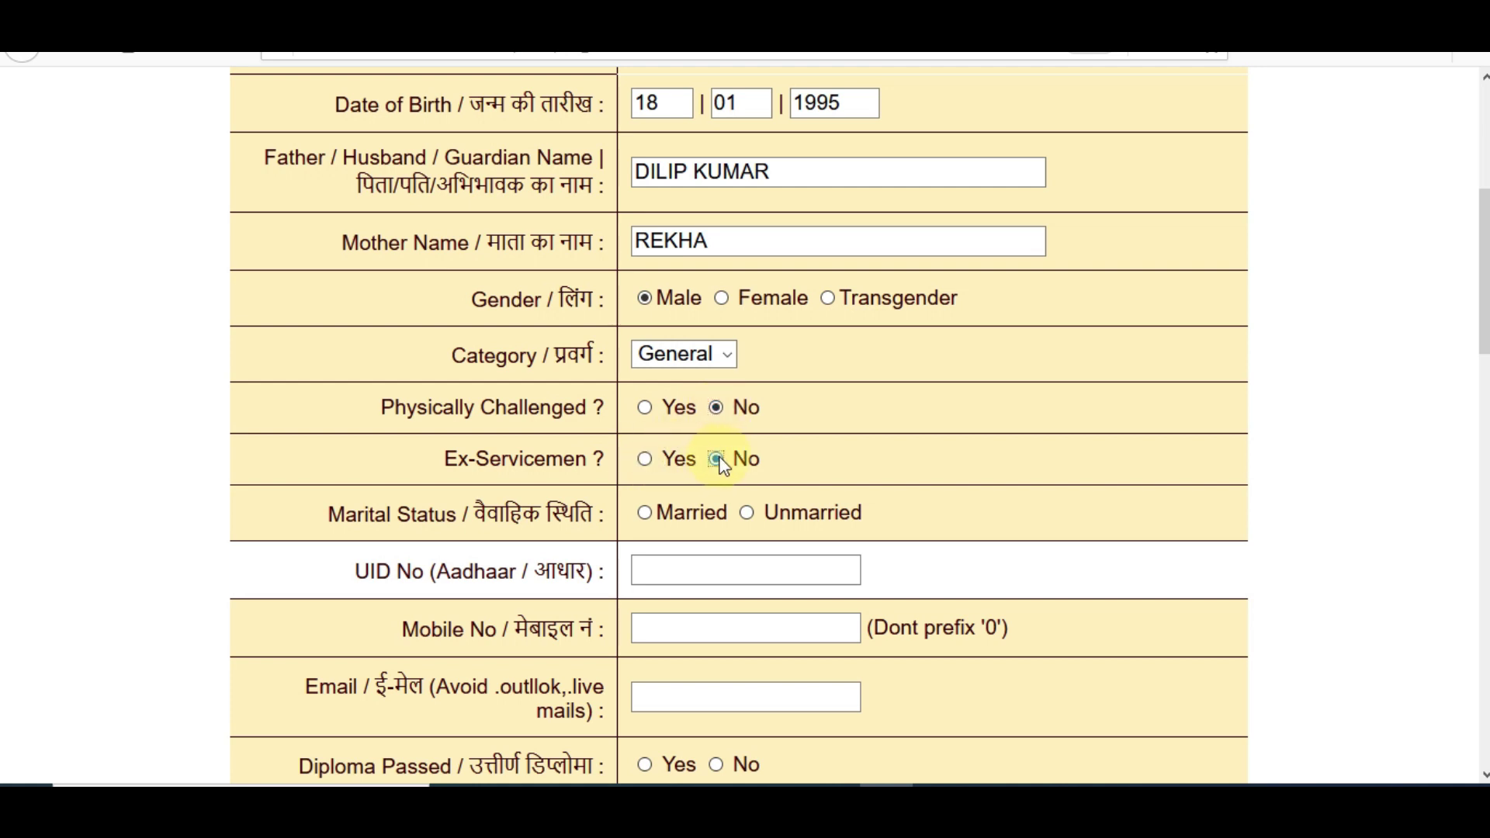
left_click(646, 514)
left_click(746, 514)
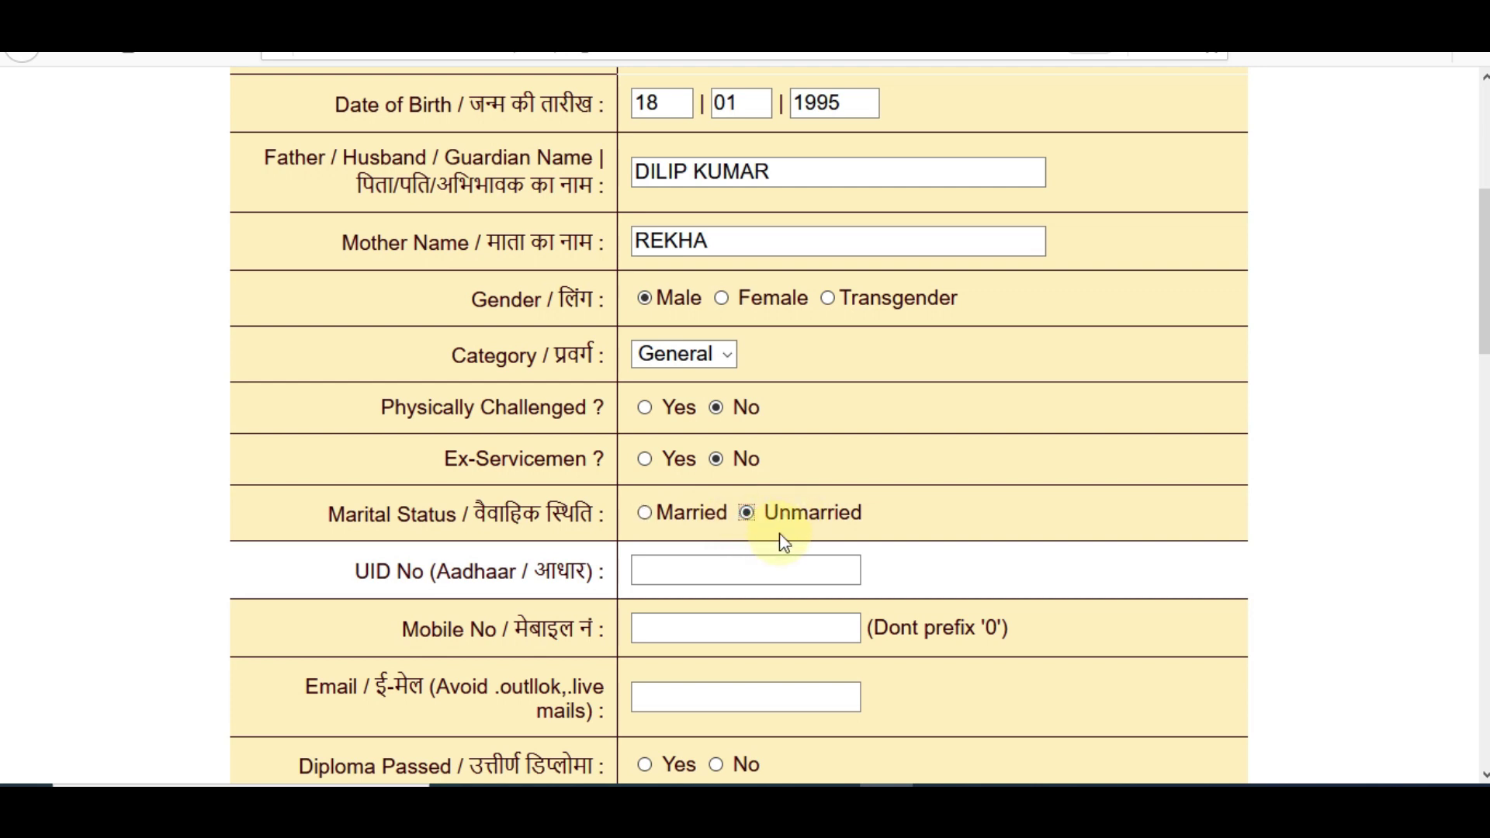
Enter the applicant's e-mail address in the Email field
scroll(745, 419, "down", 2)
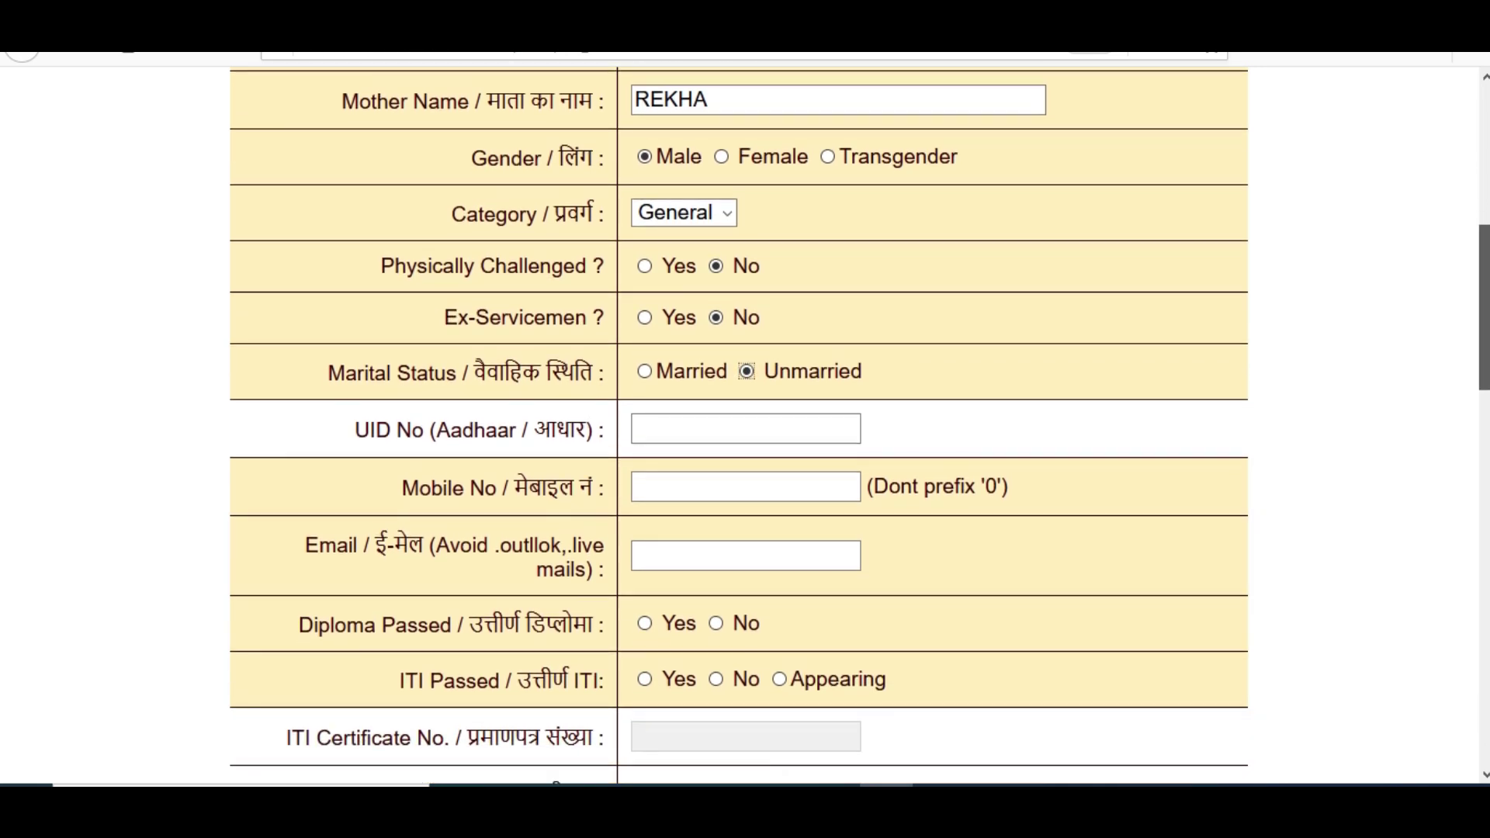
left_click(691, 394)
left_click(723, 443)
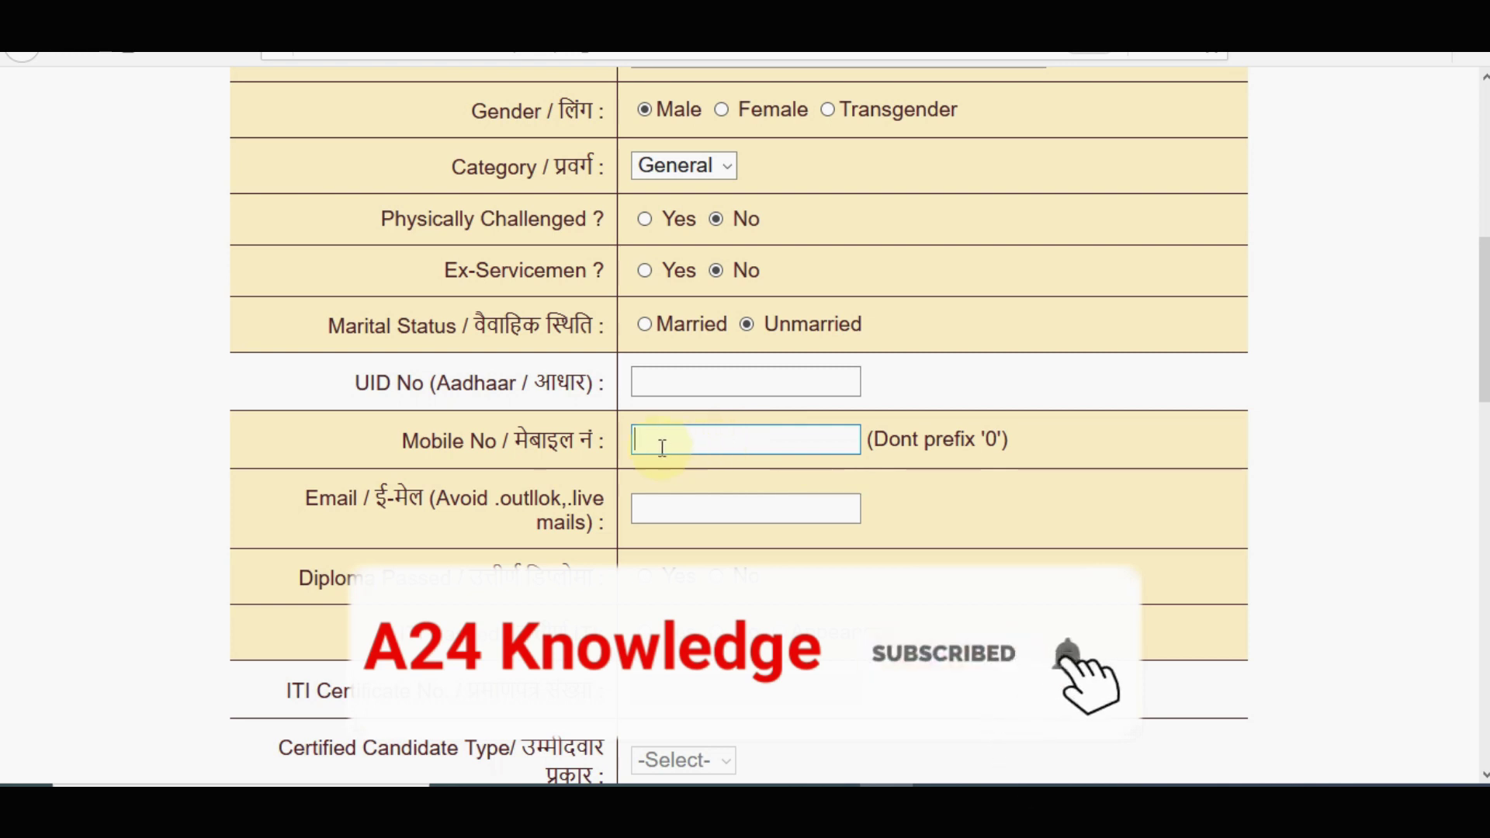
left_click(641, 510)
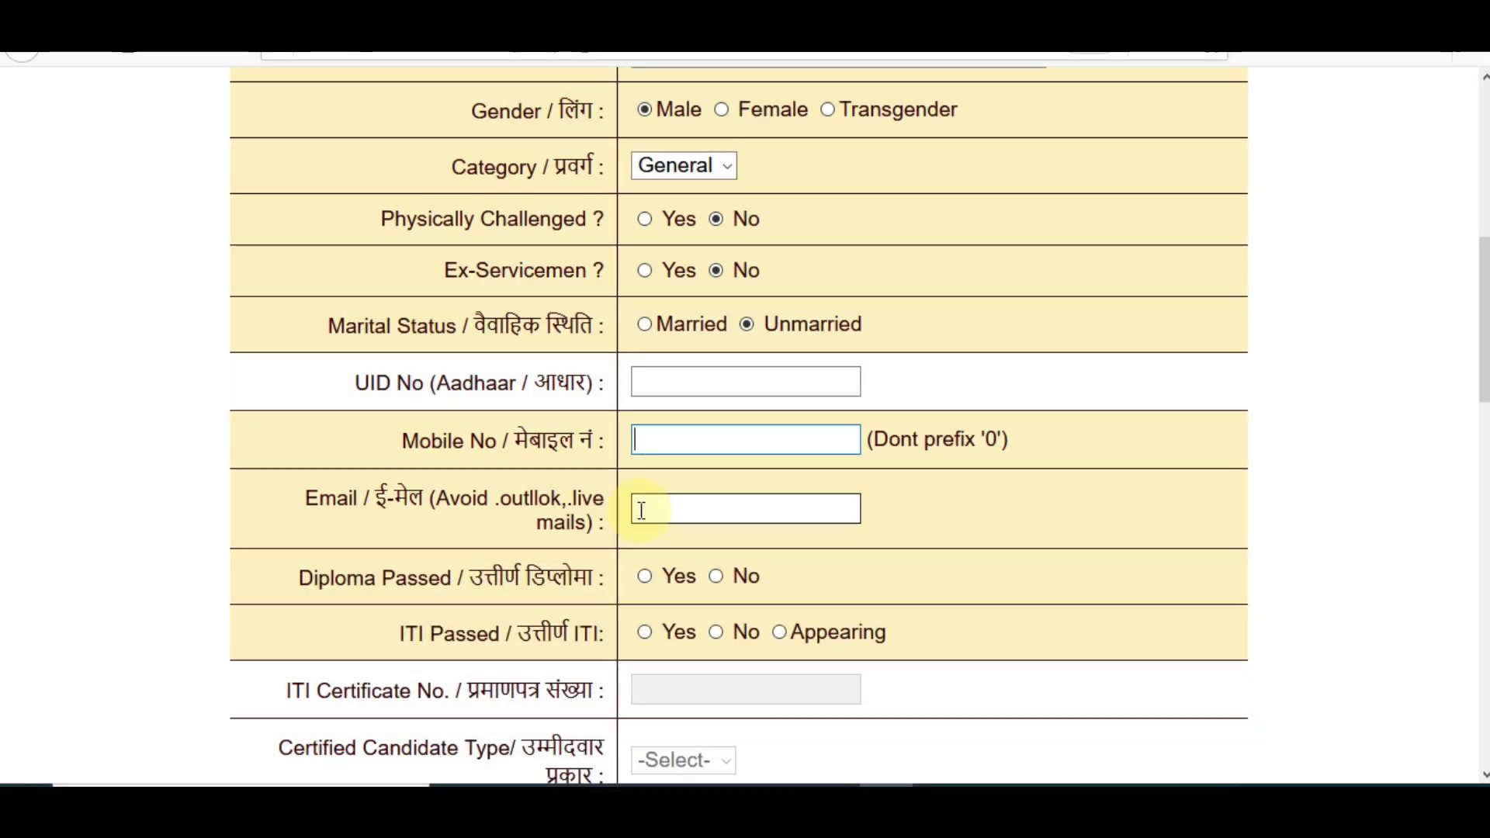
left_click(649, 436)
left_click(655, 502)
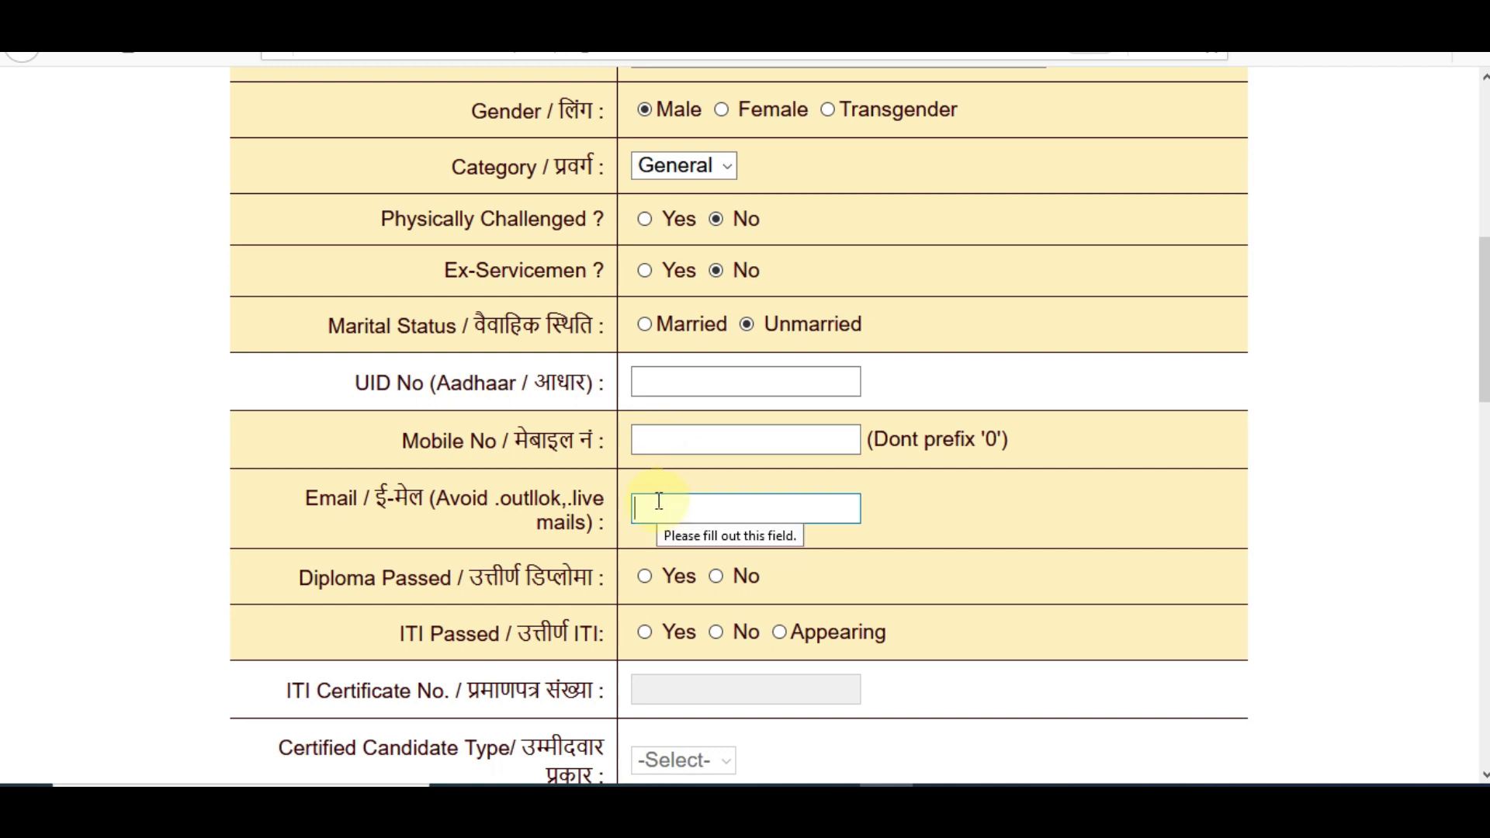
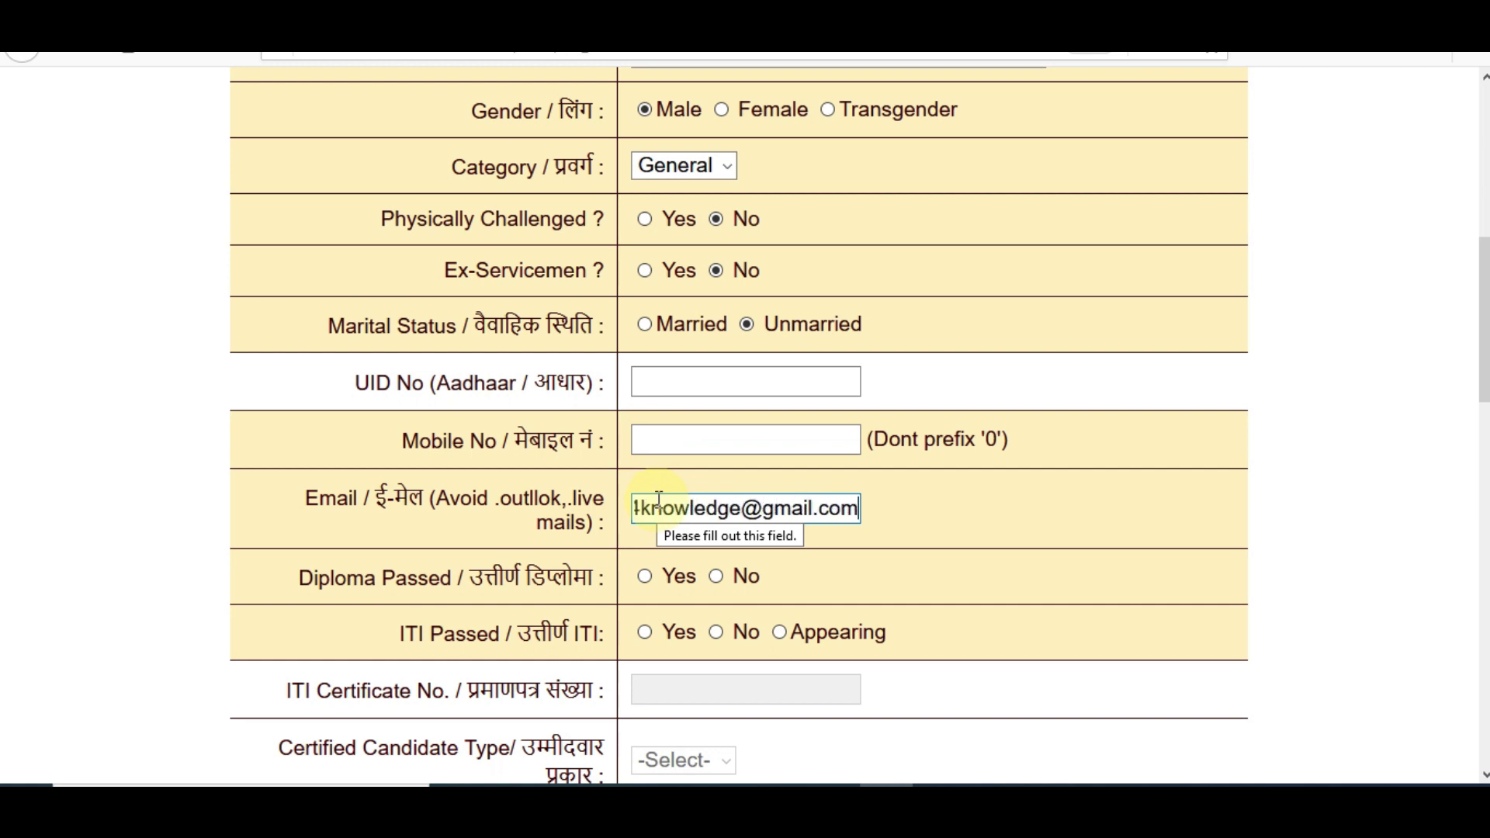
left_click(675, 438)
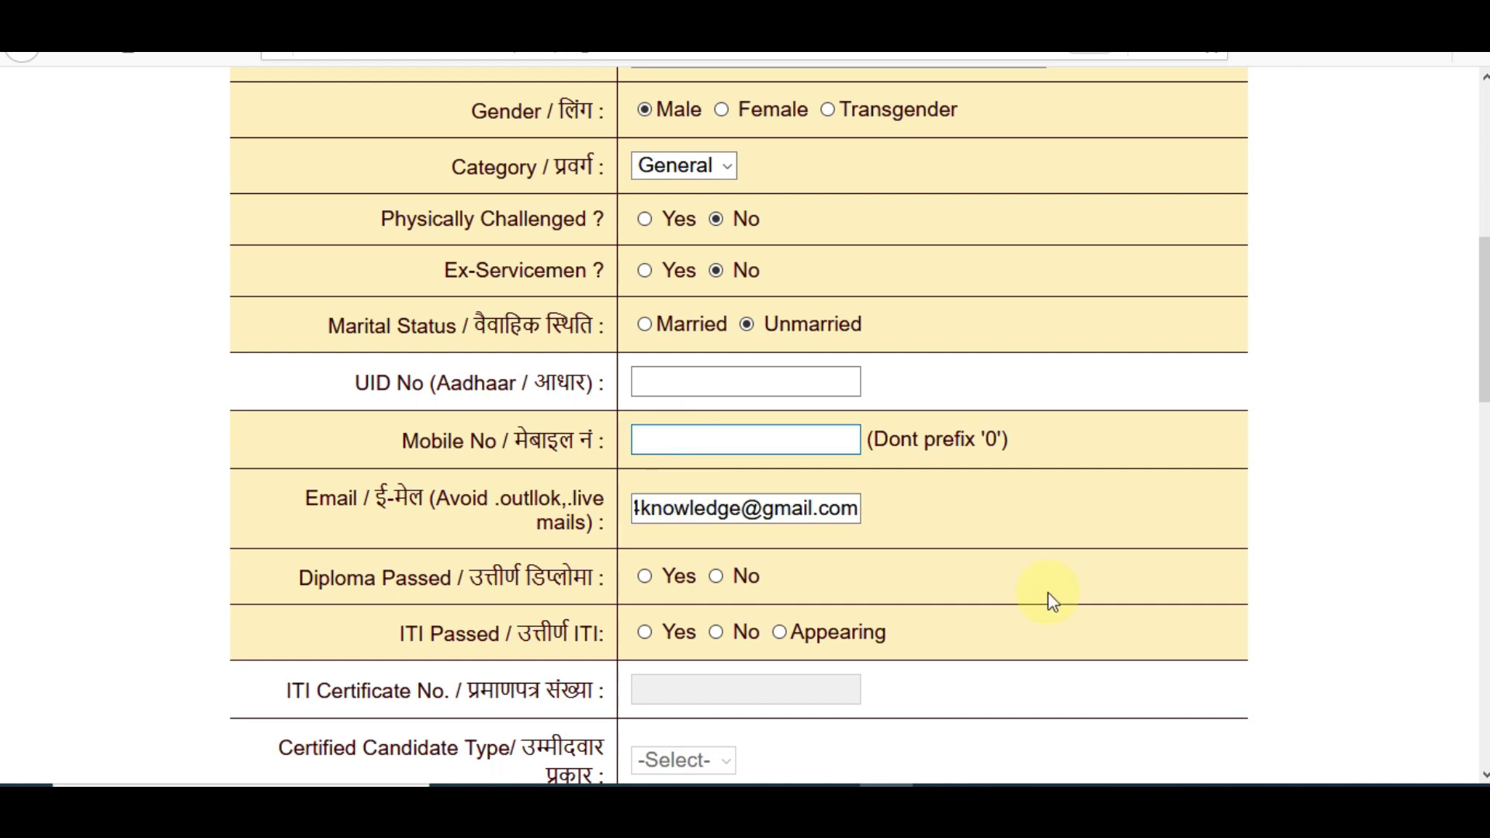
Mark Diploma passed as No and ITI passed as Yes
scroll(1041, 602, "down", 2)
scroll(572, 389, "down", 2)
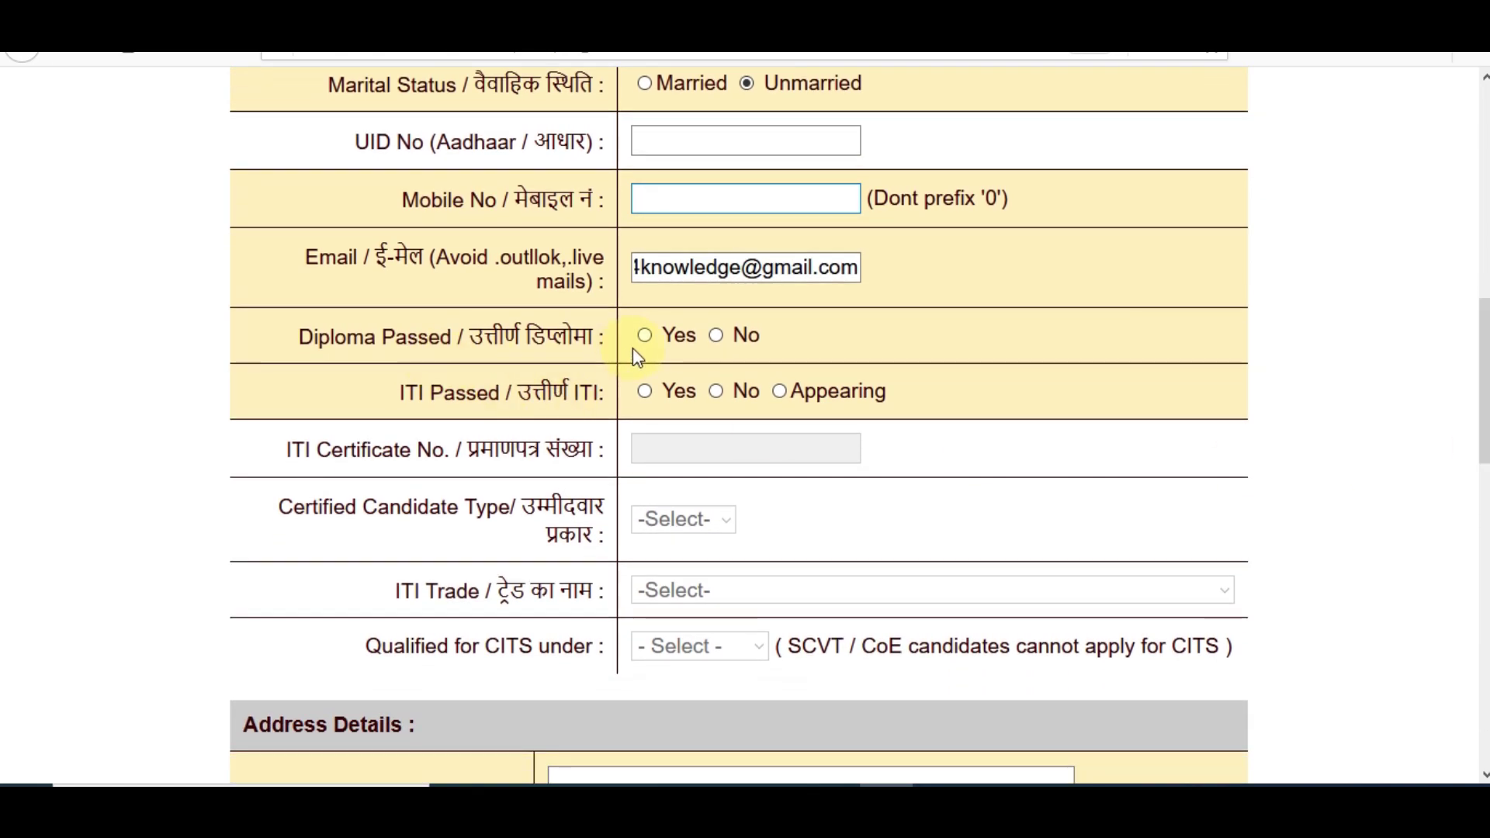
left_click(646, 338)
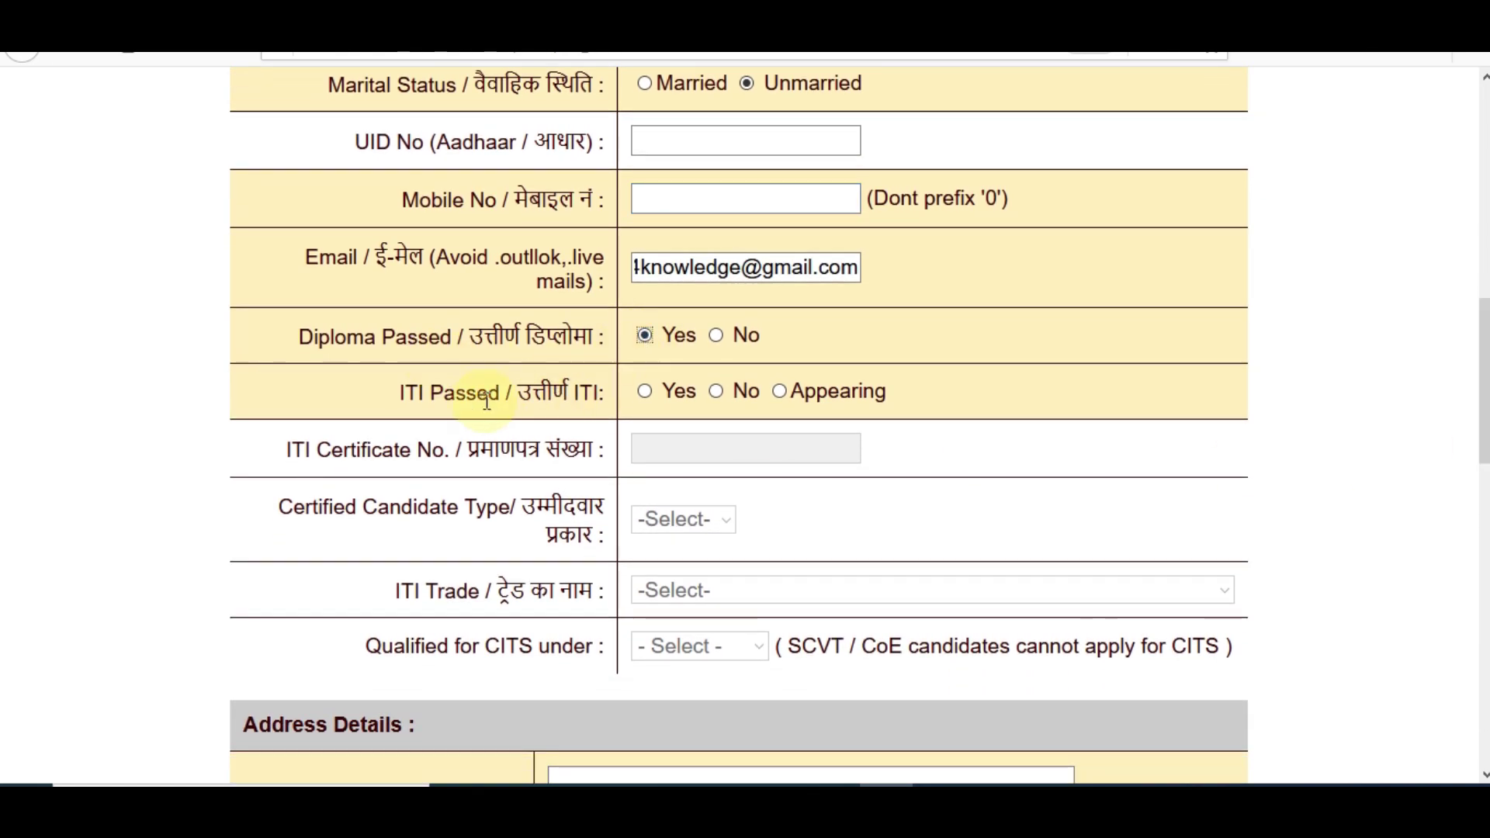
left_click(715, 340)
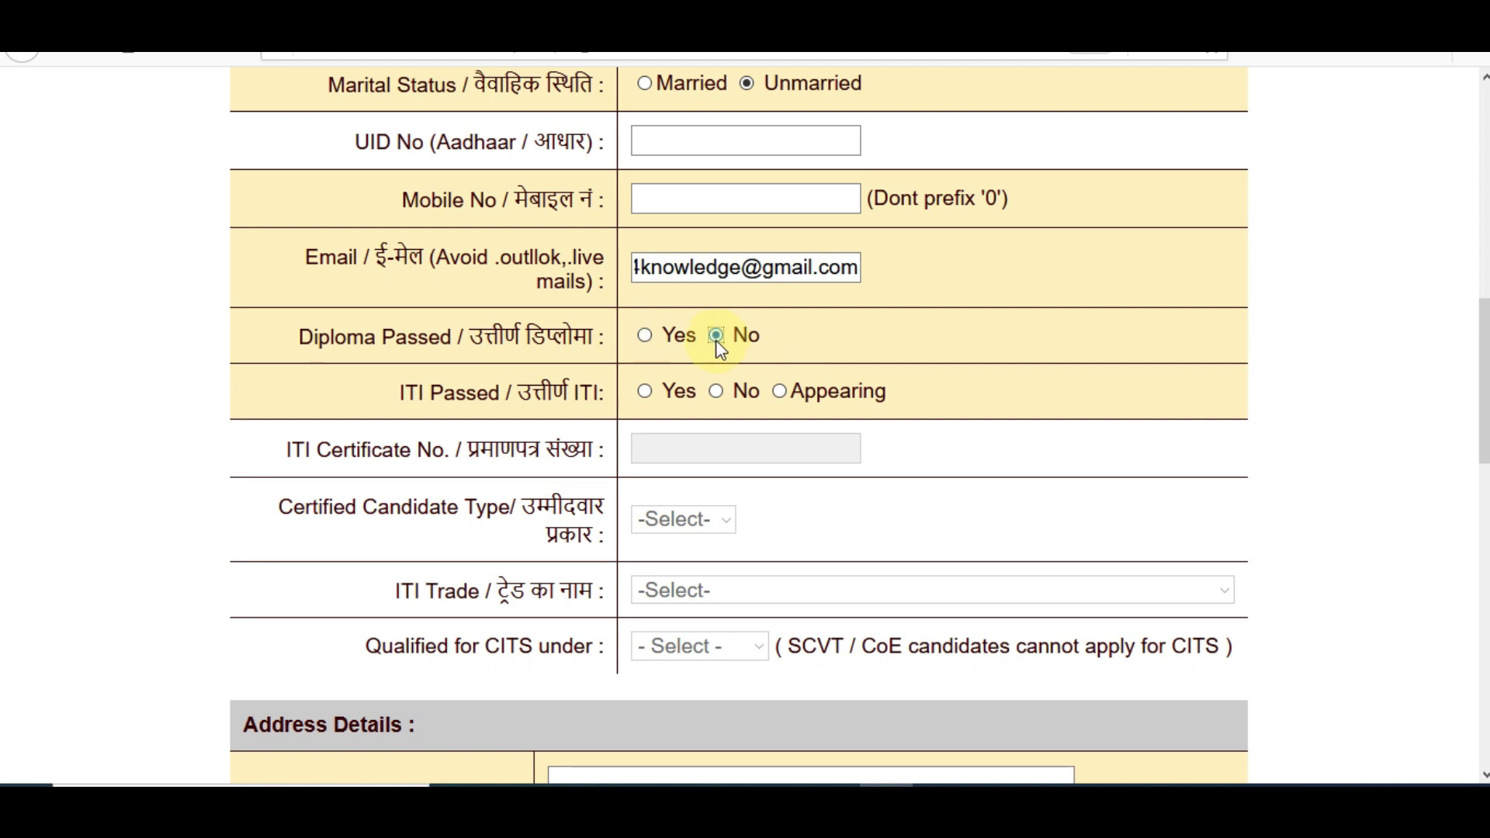
left_click(645, 390)
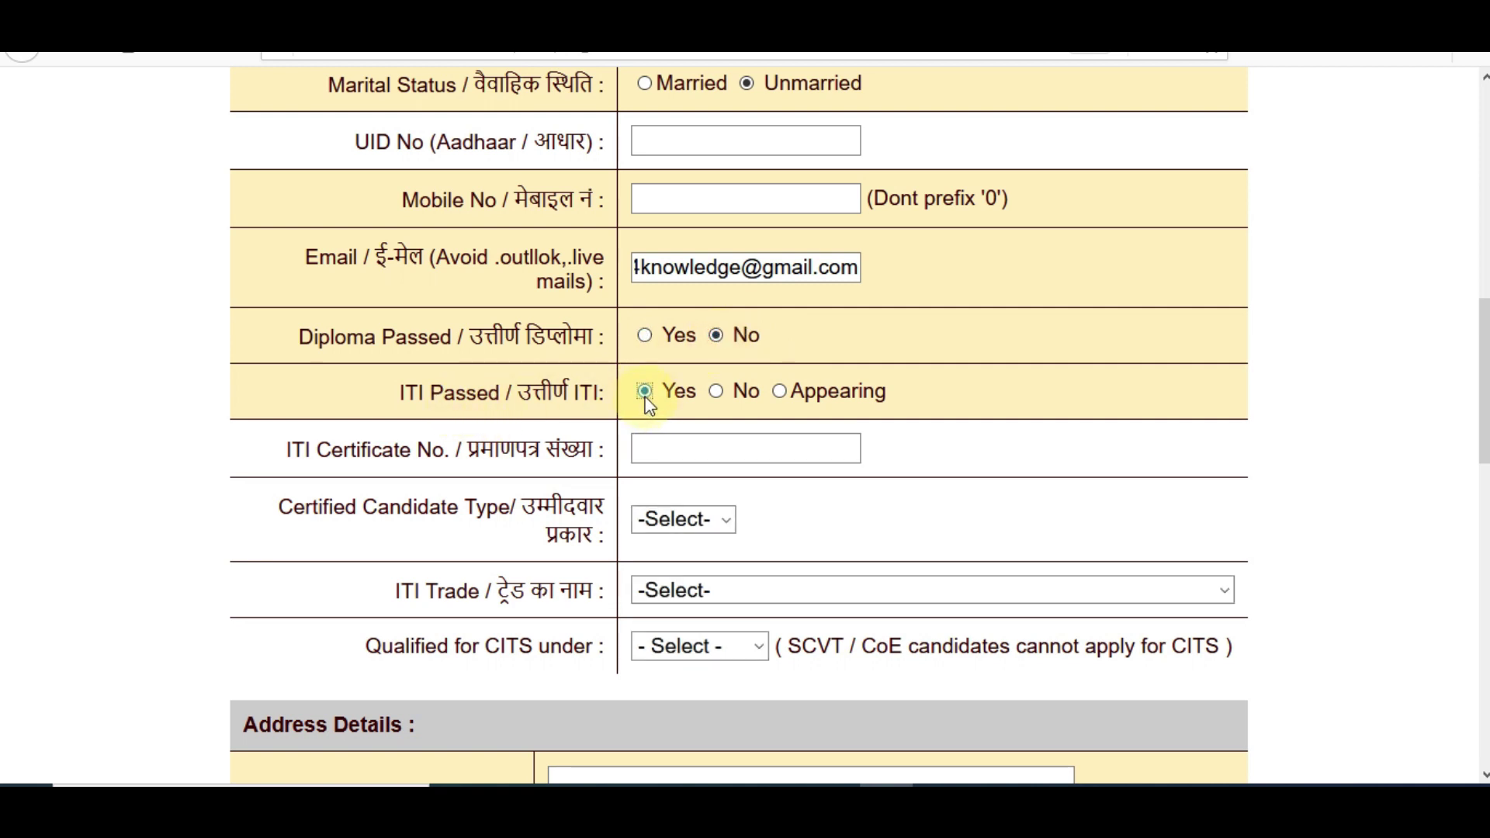
left_click(715, 391)
left_click(778, 392)
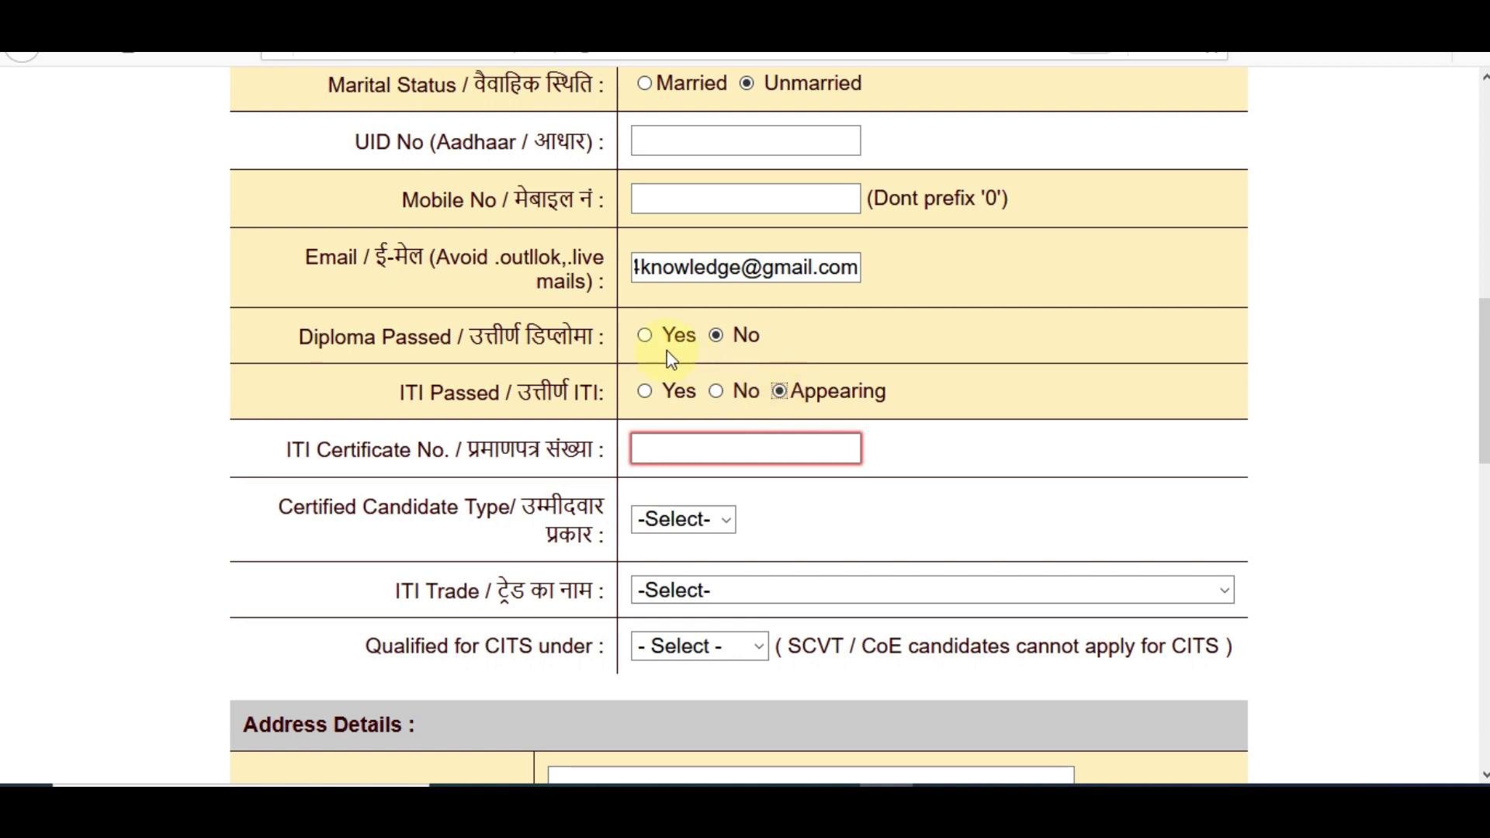
left_click(644, 338)
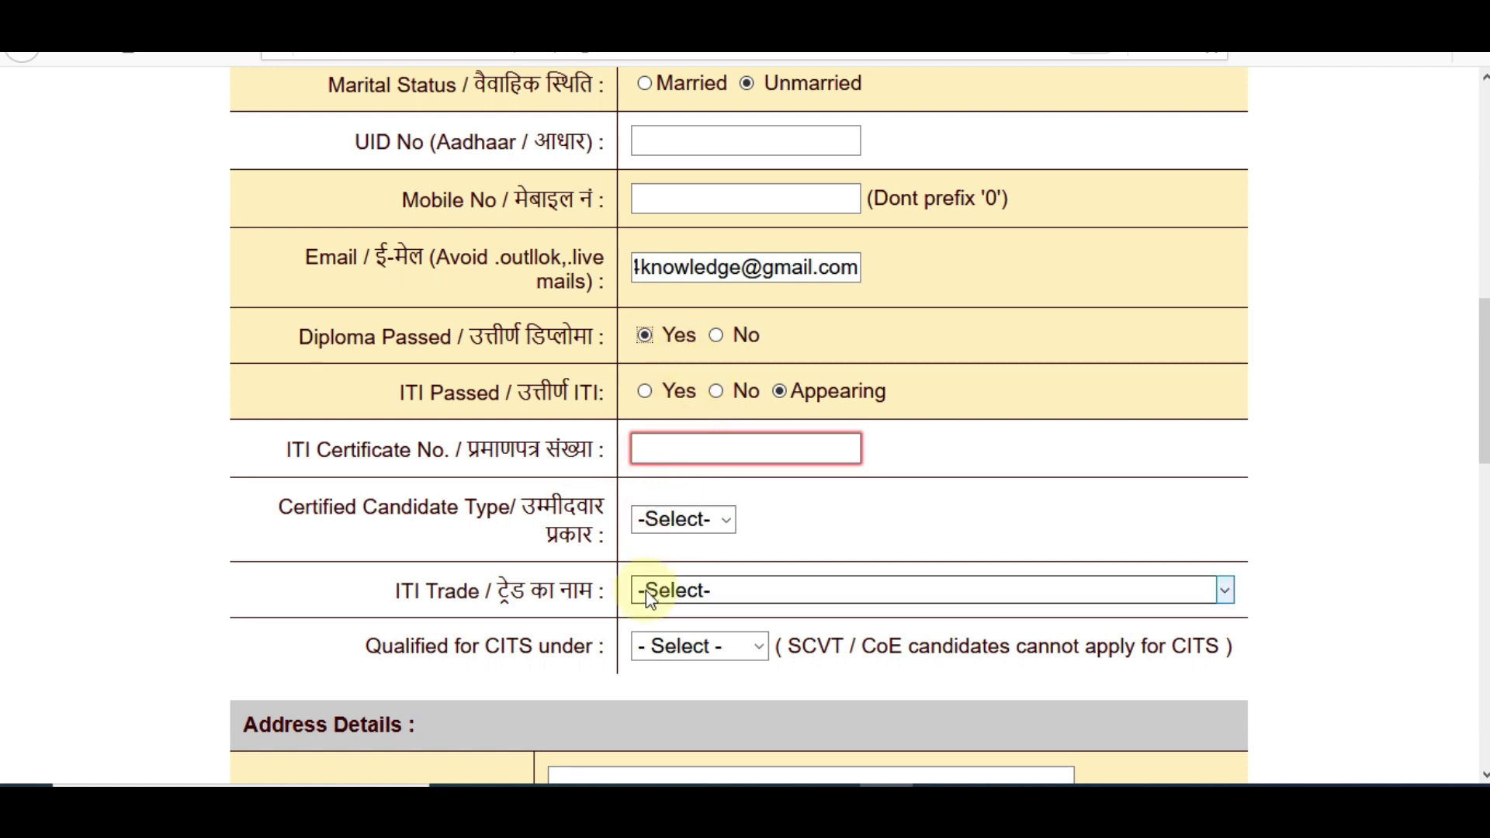
left_click(716, 335)
left_click(646, 393)
left_click(661, 452)
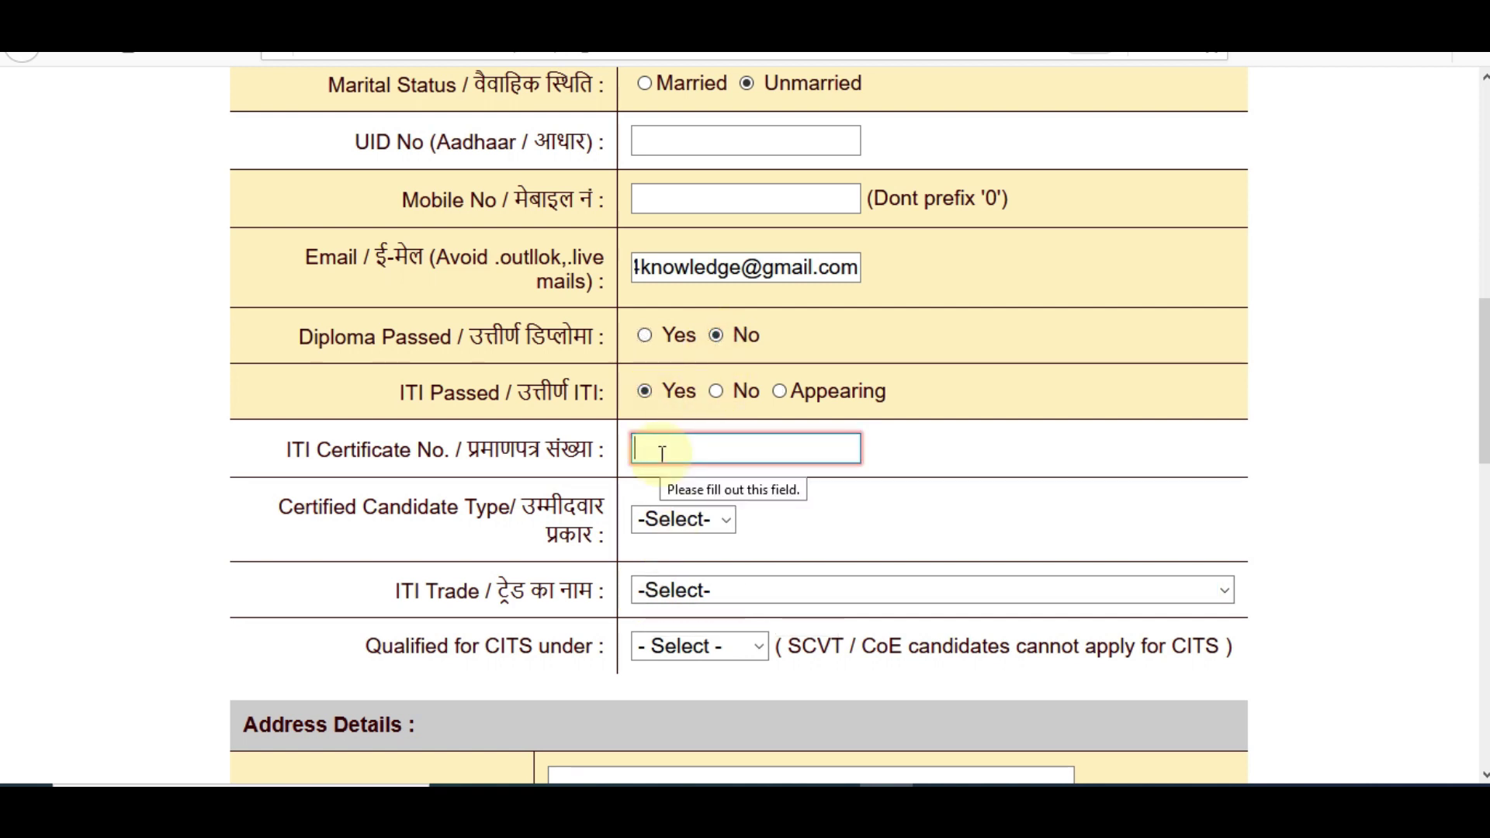
Set candidate type to Regular, ITI trade to Carpenter, and CITS qualification under NTC/NCVT
left_click(669, 518)
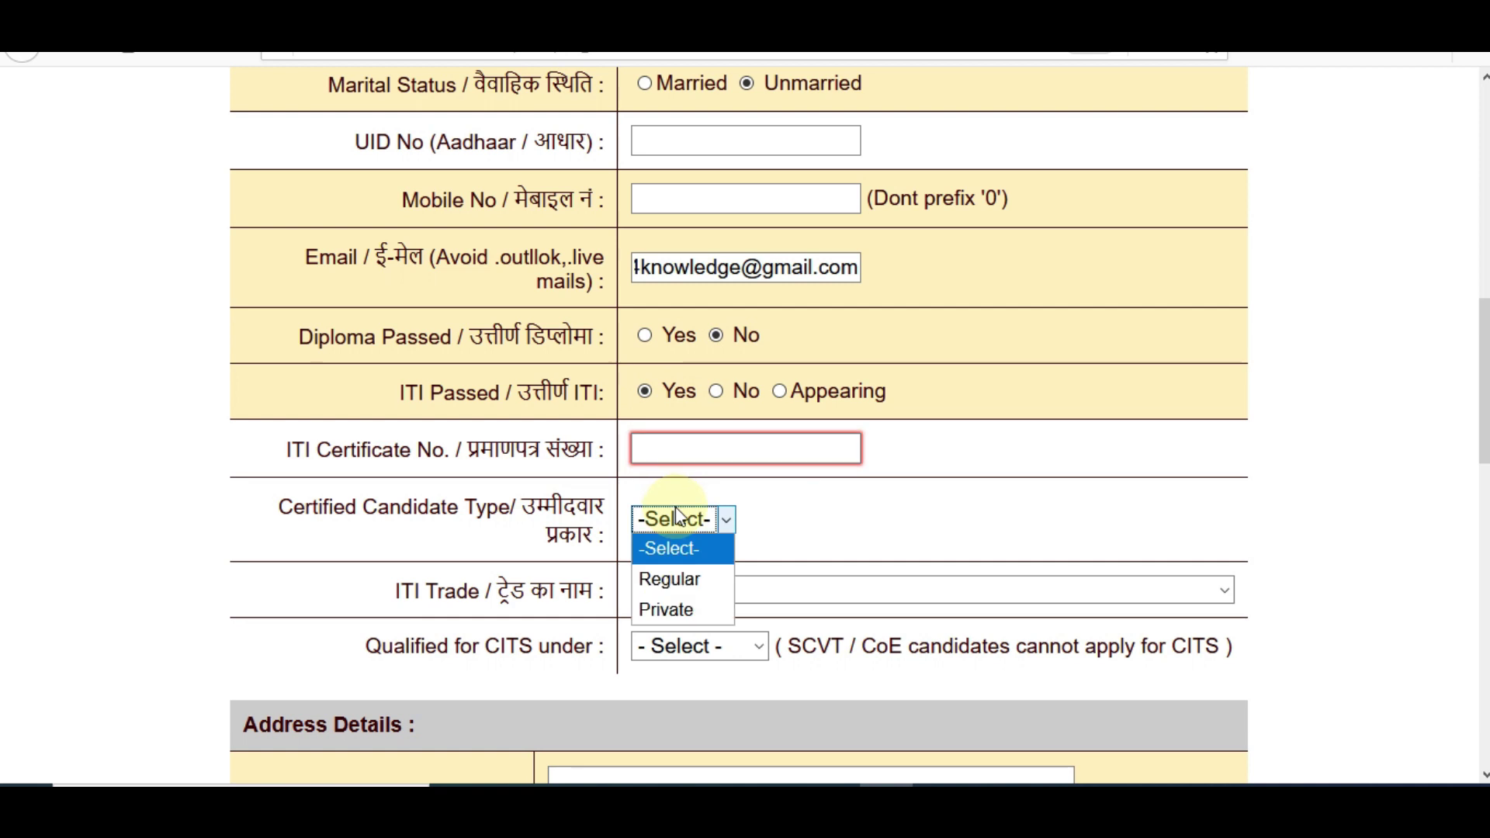
left_click(677, 580)
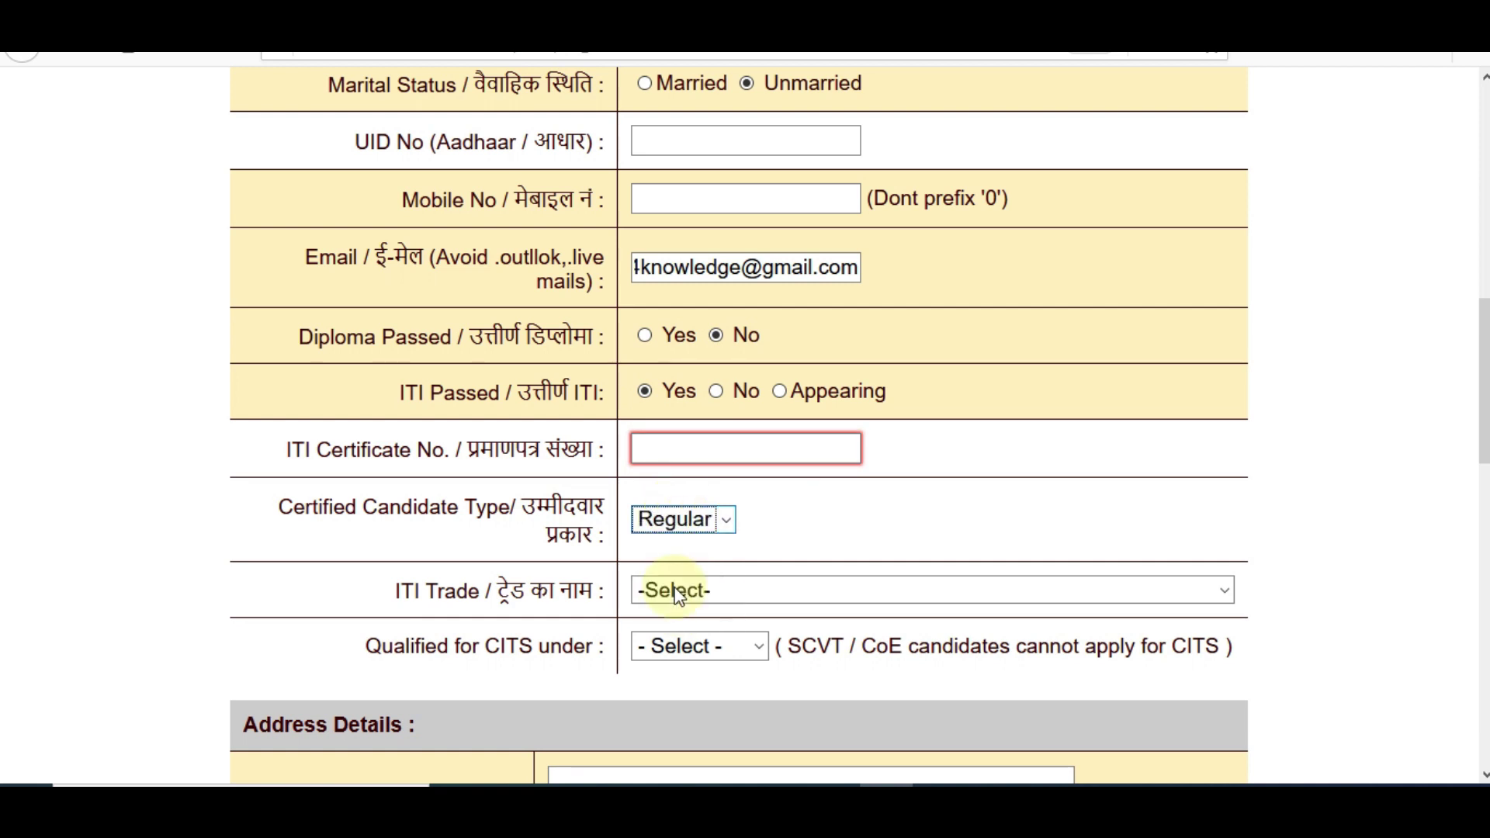
left_click(724, 590)
scroll(1127, 316, "down", 1)
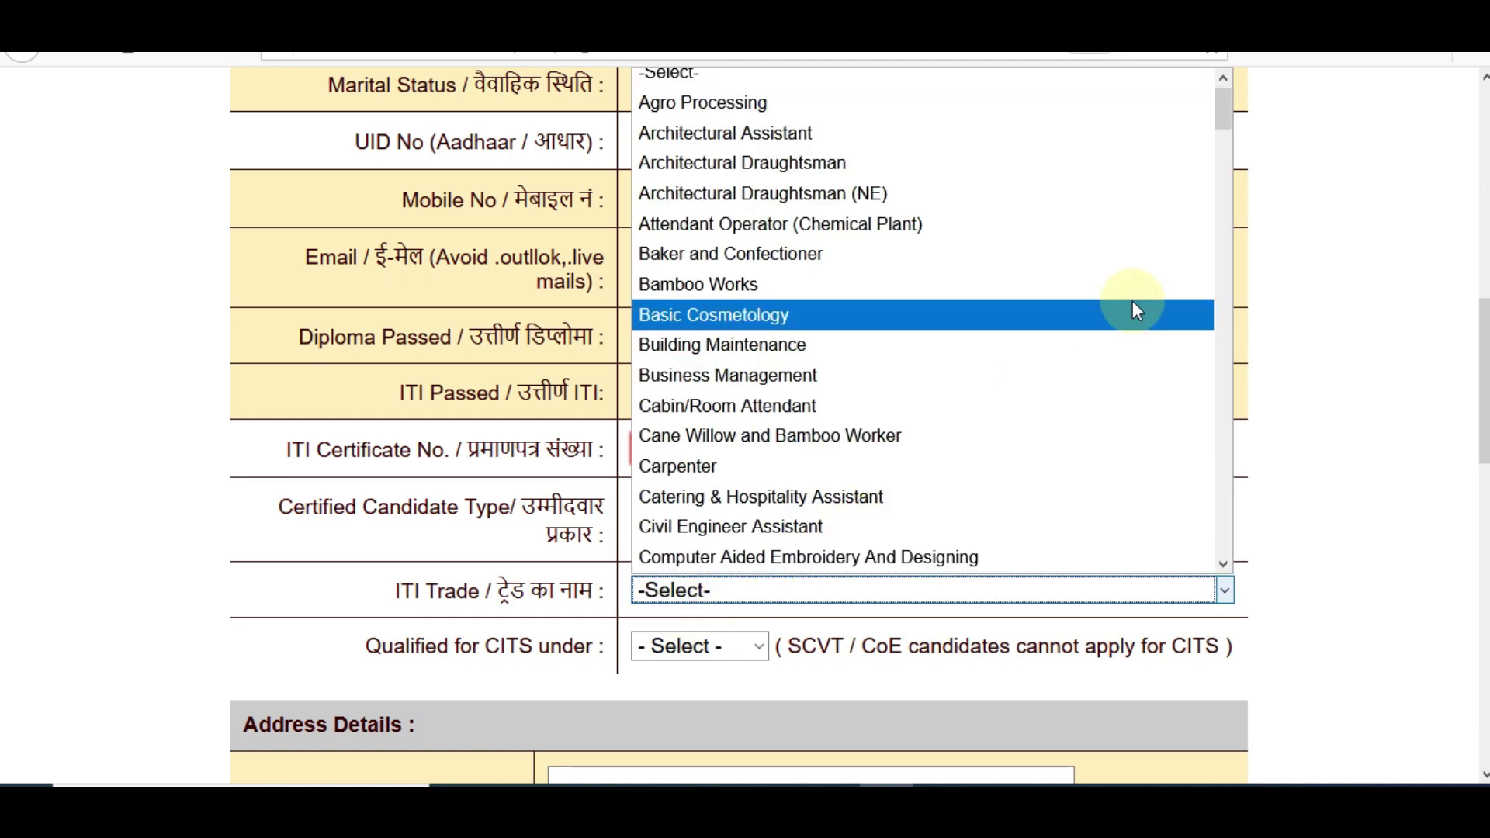
left_click(914, 472)
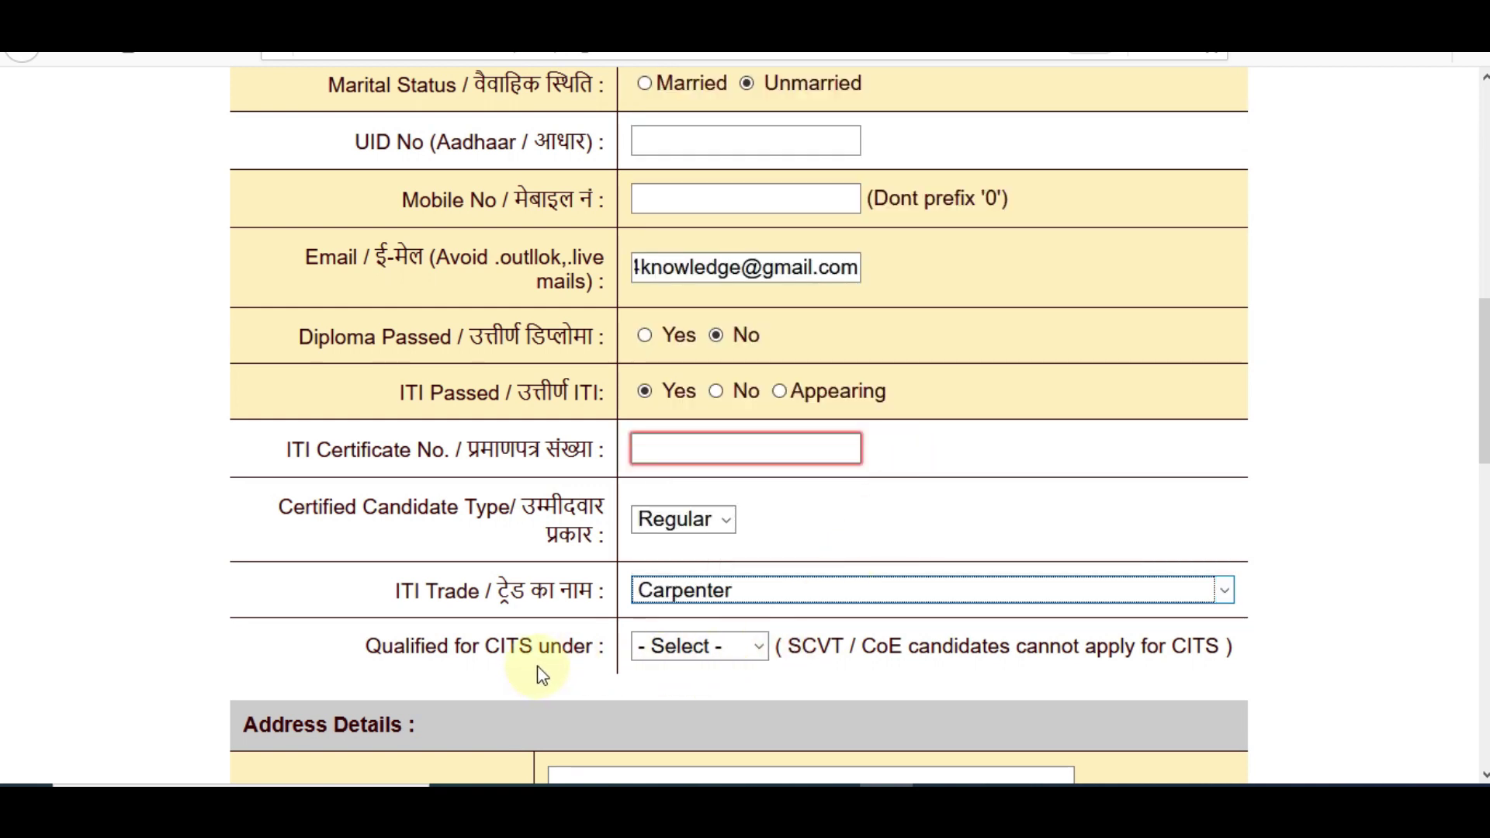
left_click(676, 656)
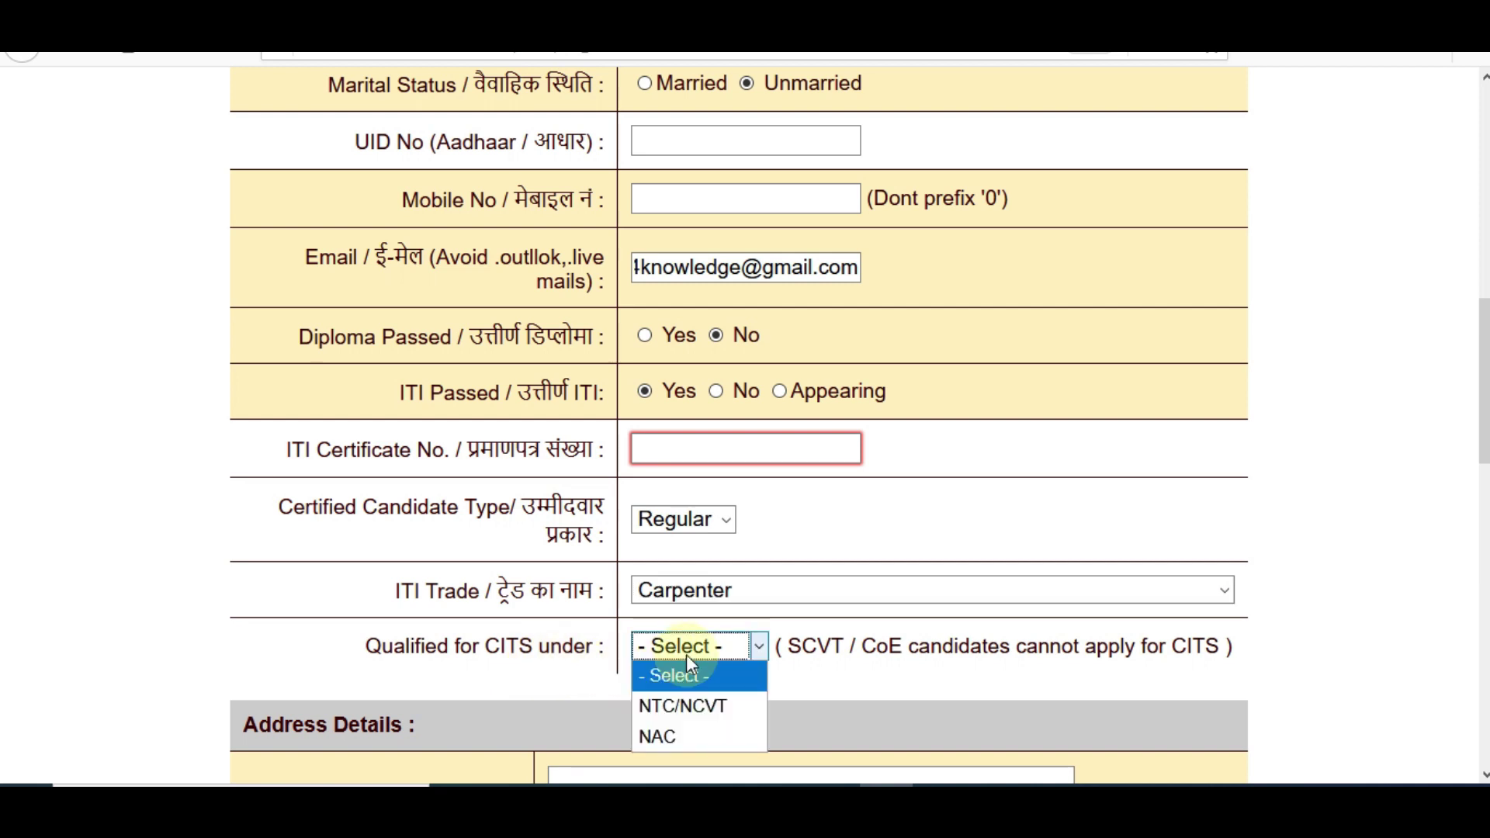
left_click(697, 714)
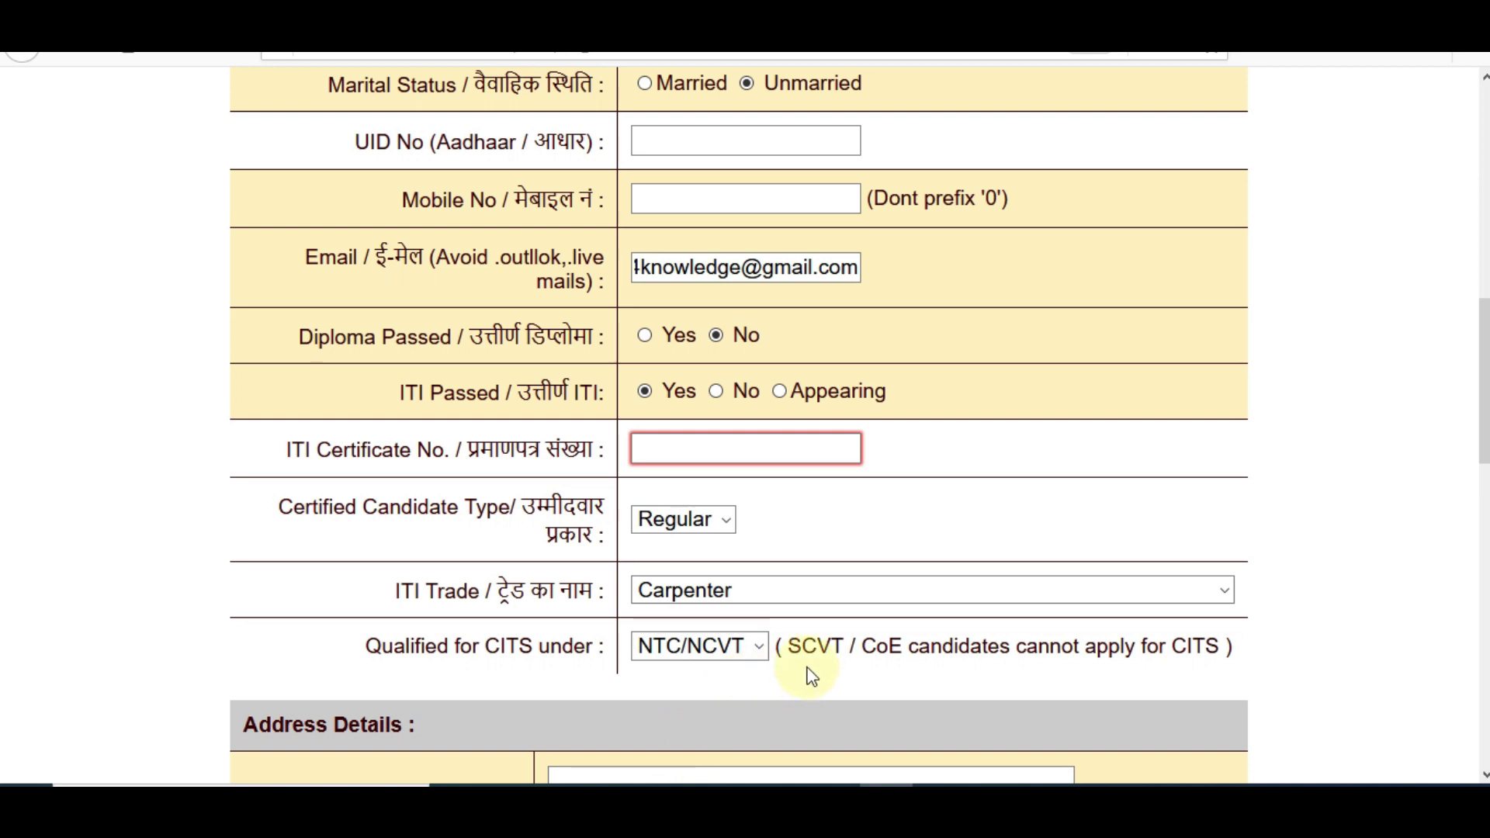
scroll(799, 579, "down", 3)
scroll(757, 341, "down", 4)
Fill in the permanent street address, city, state Rajasthan, district Alwar and PIN code
left_click(751, 338)
left_click(693, 424)
type("ALWAR")
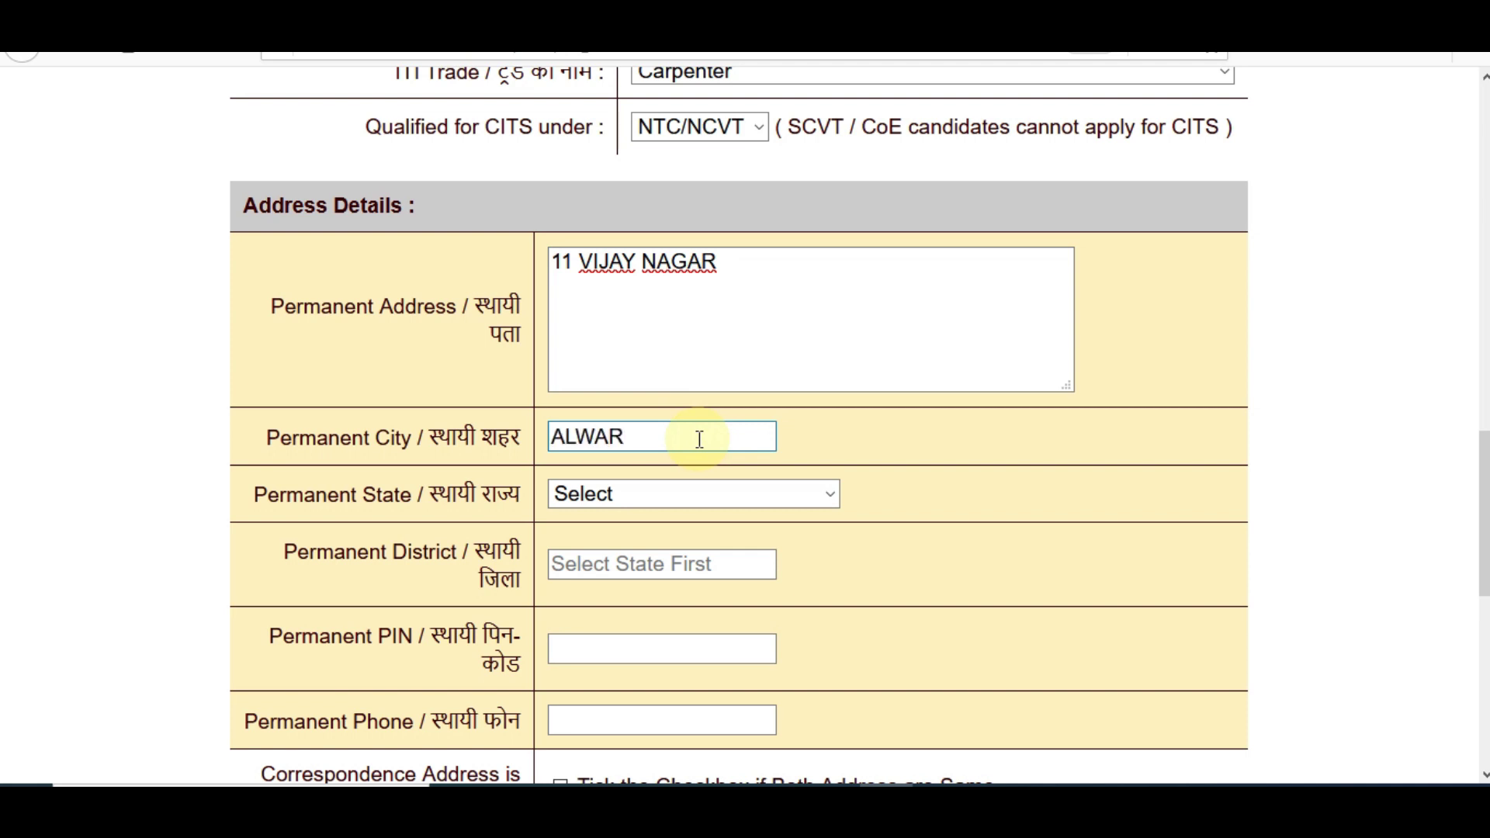
left_click(698, 501)
key("r")
left_click(647, 466)
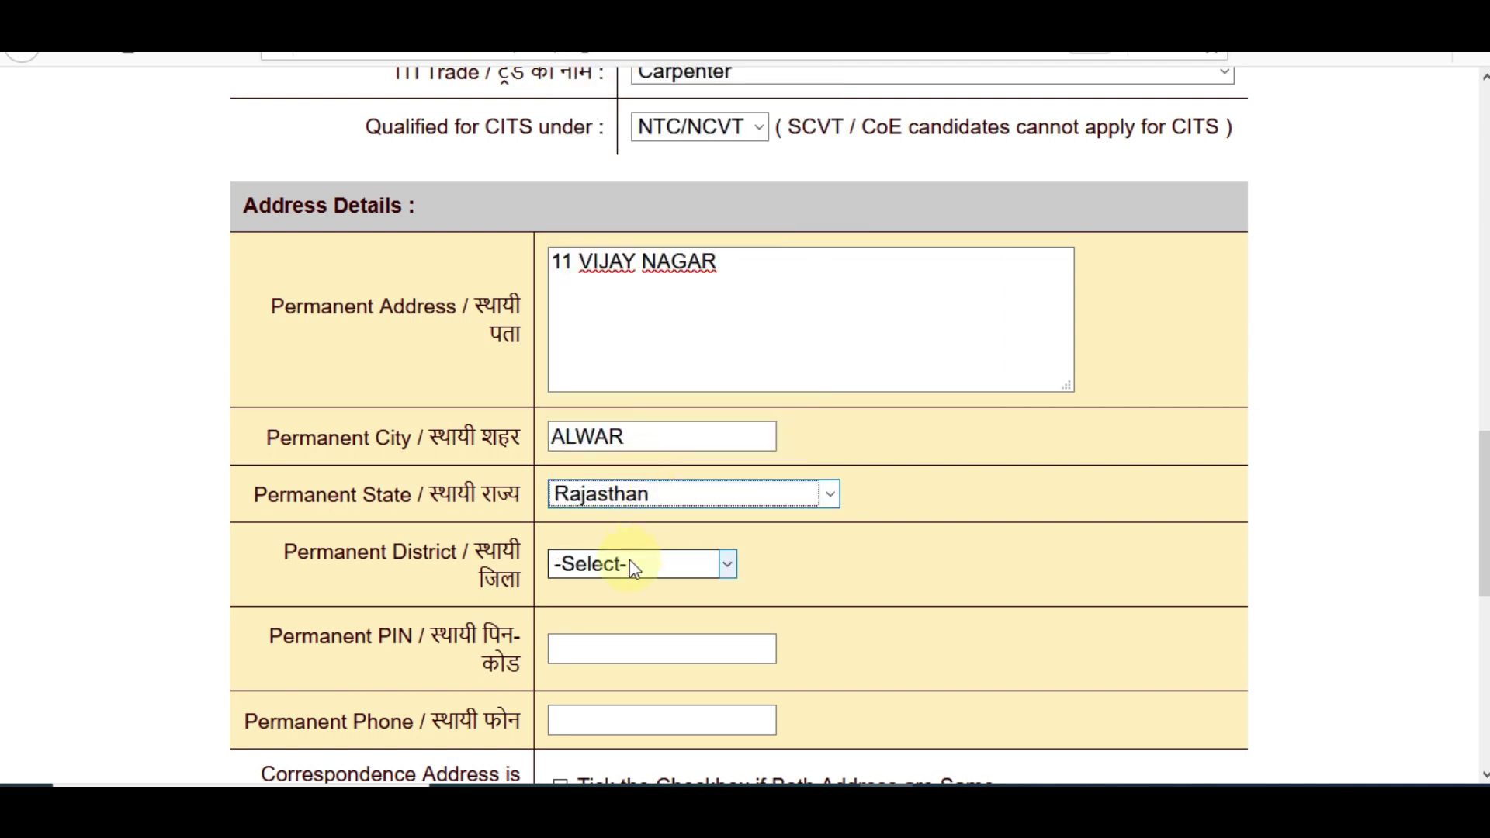
left_click(630, 567)
left_click(615, 148)
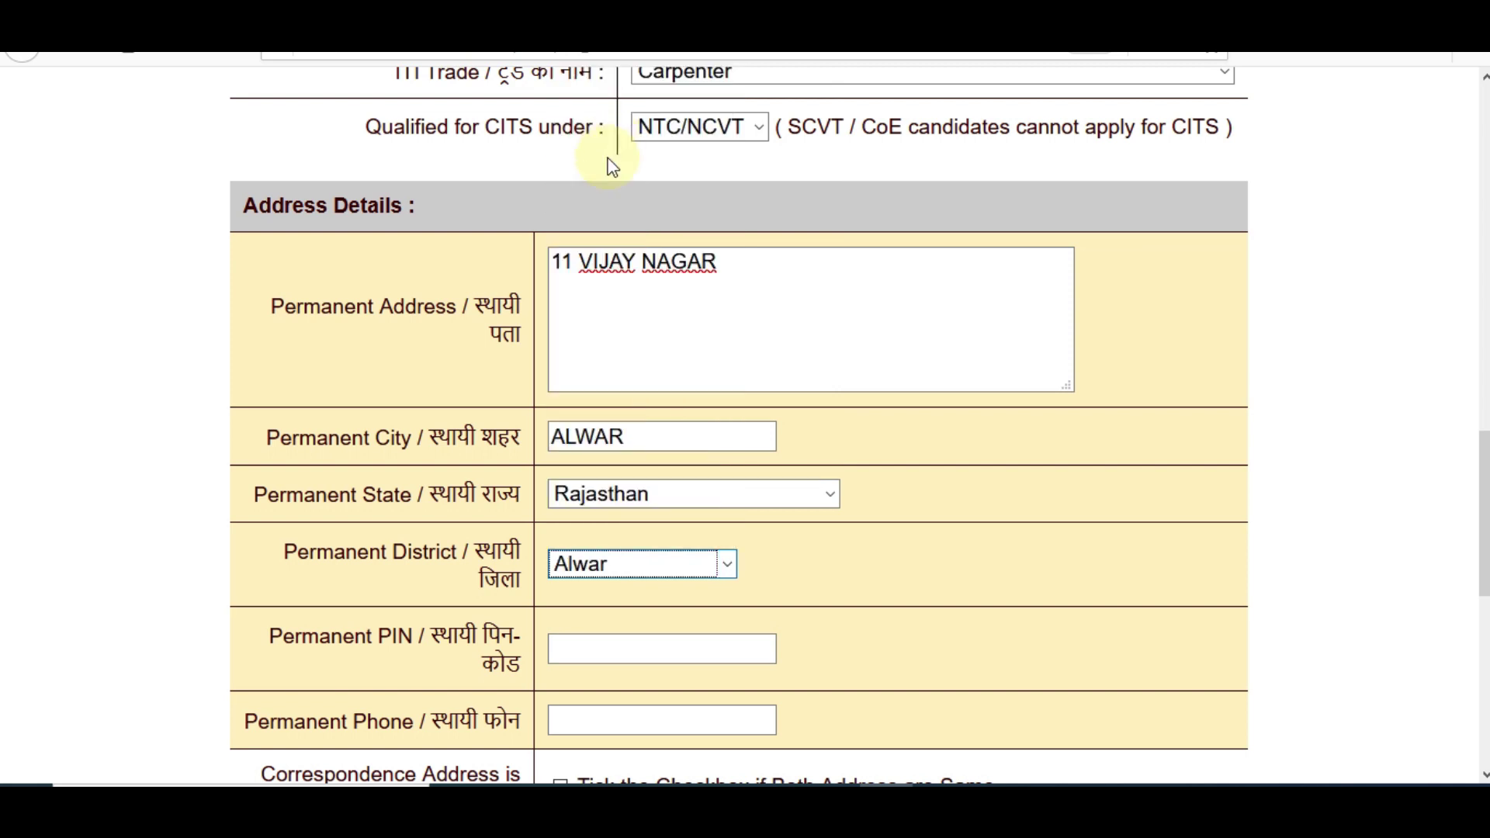
left_click(609, 656)
type("301001")
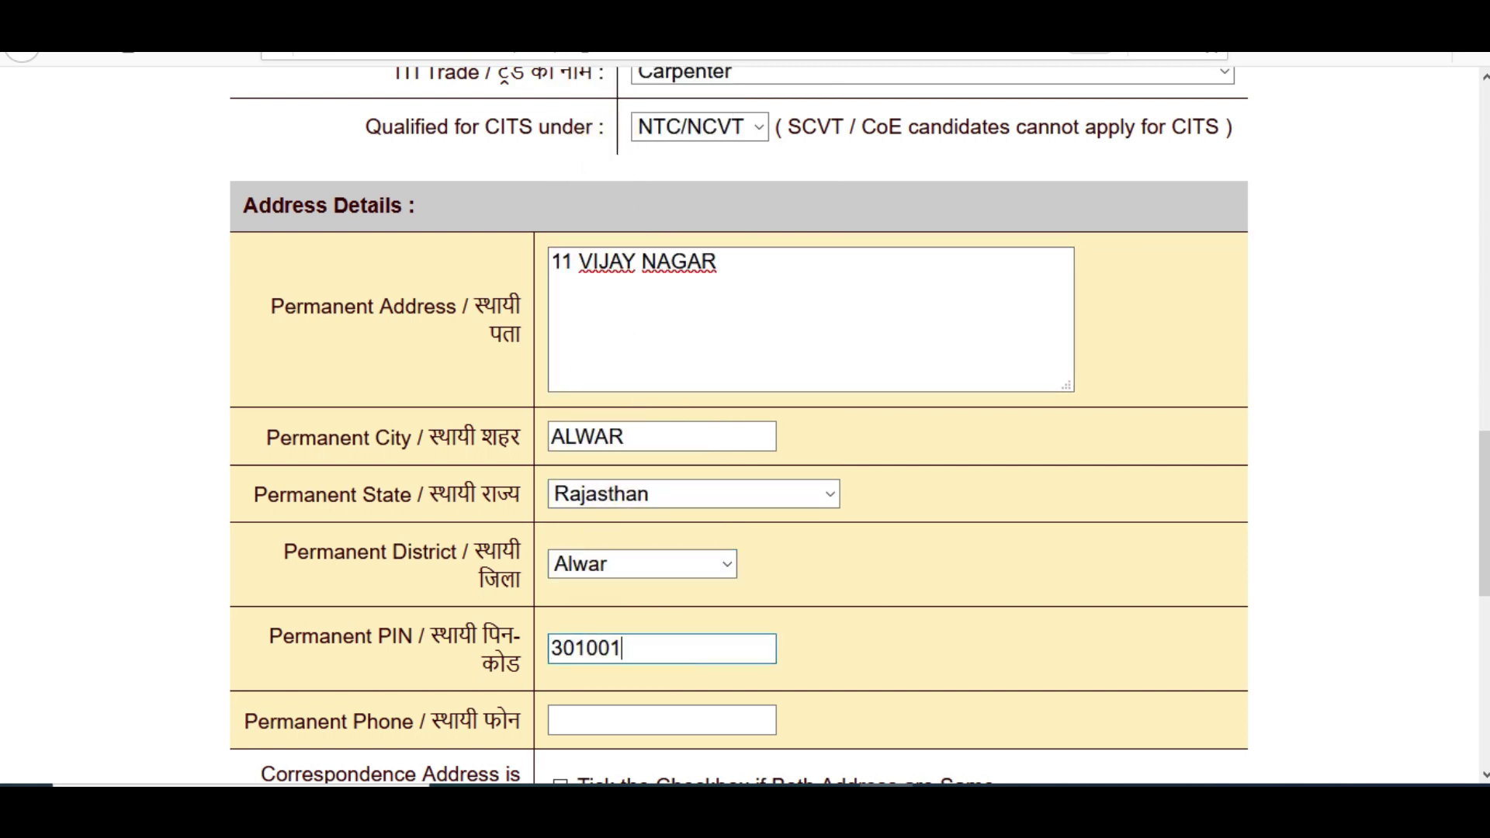
Mark the correspondence address as the same as the permanent address
scroll(608, 657, "down", 3)
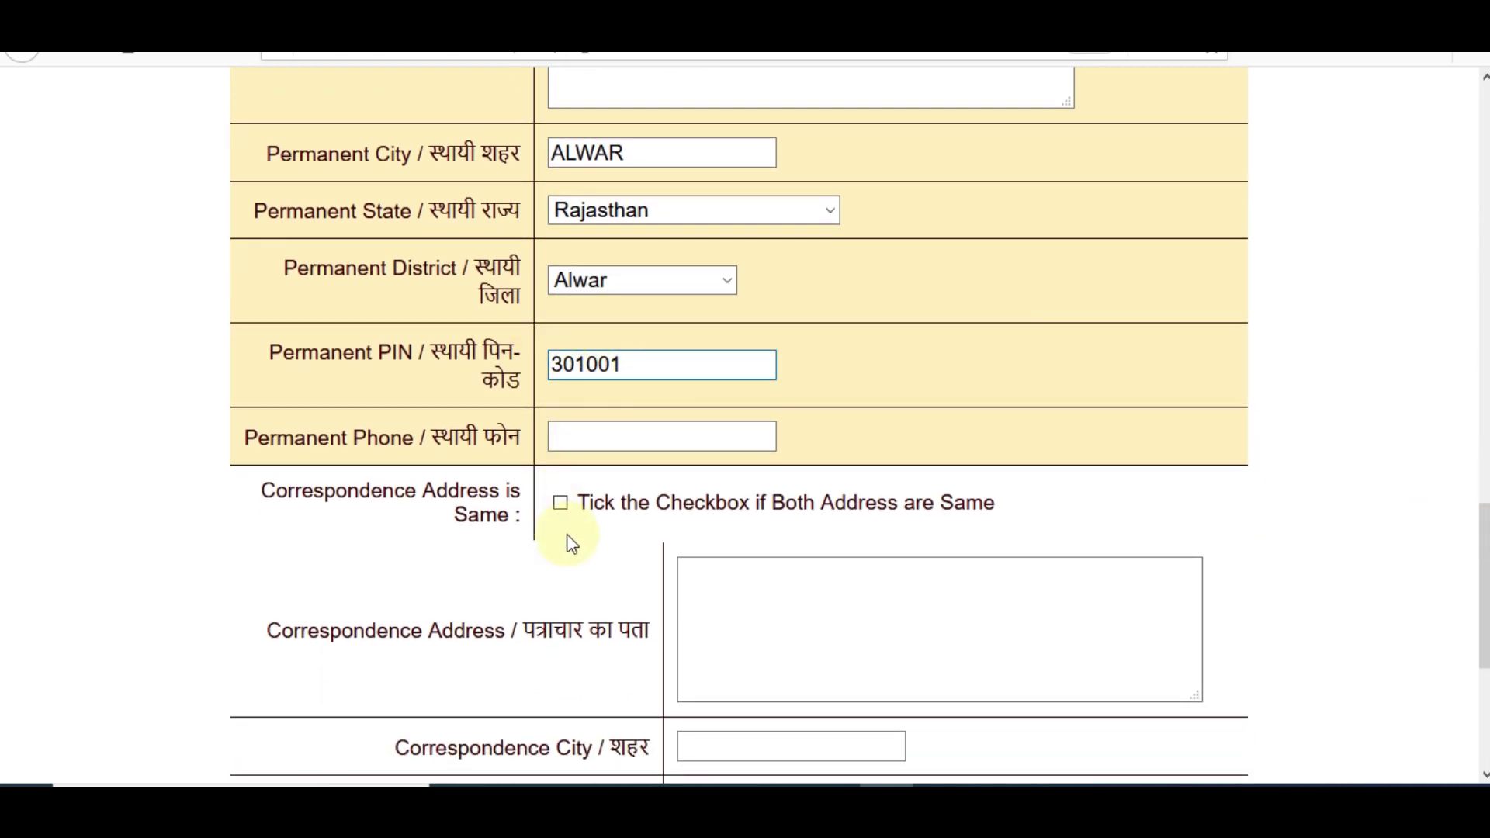
left_click(556, 505)
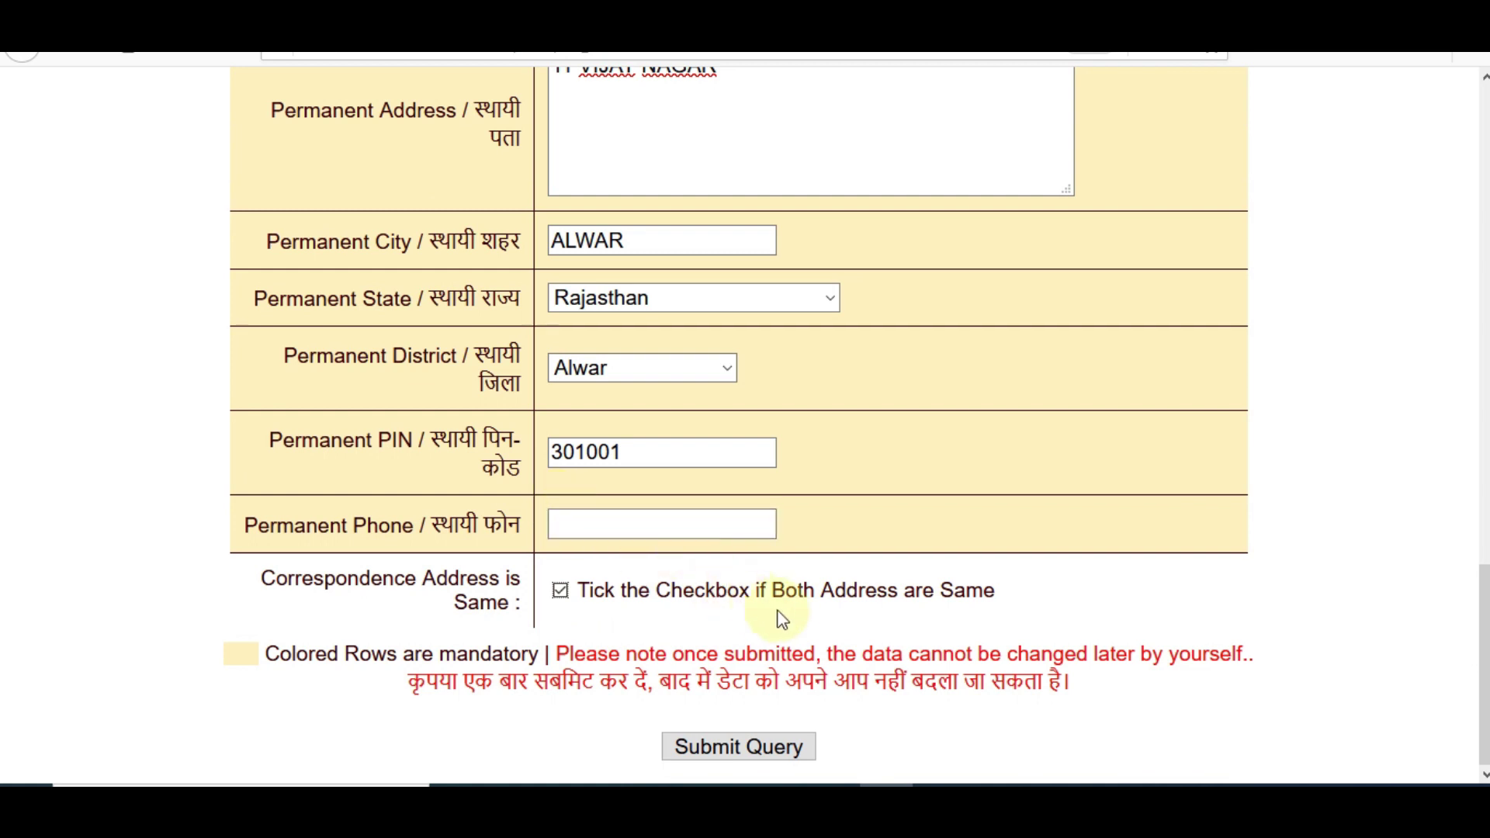
left_click(560, 593)
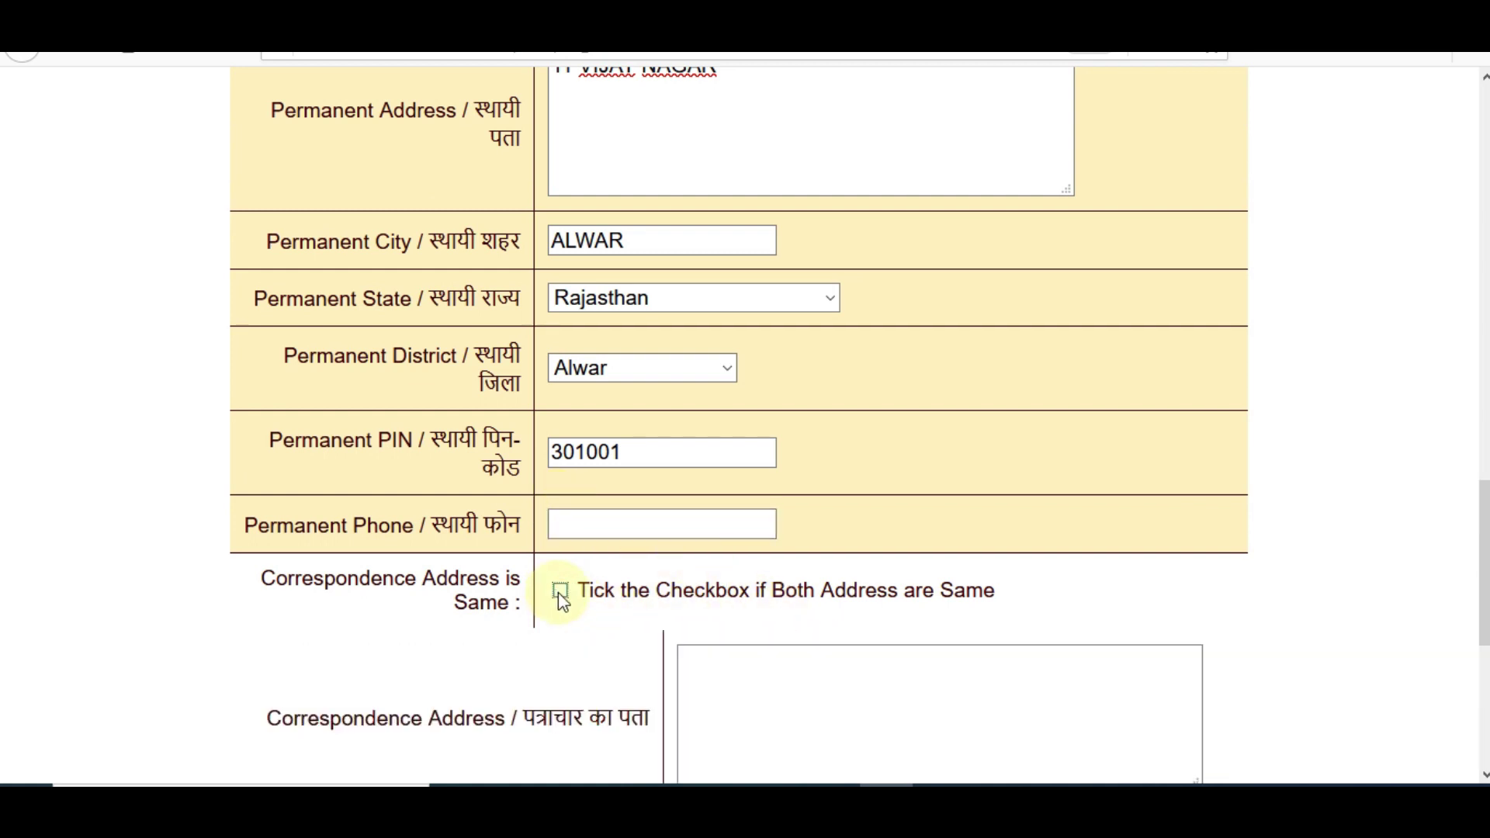
scroll(562, 607, "down", 3)
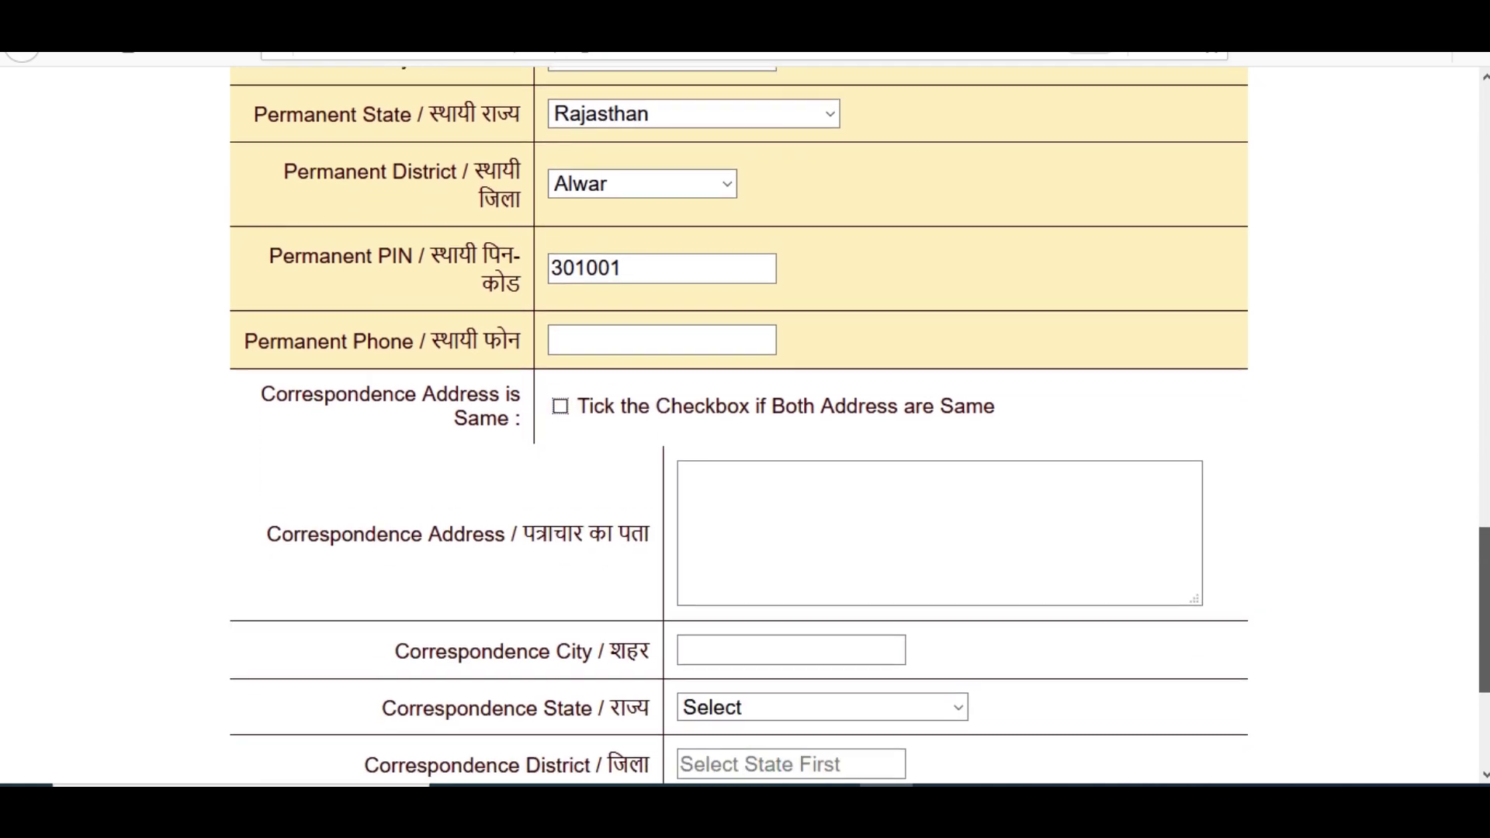
scroll(562, 388, "down", 1)
left_click(560, 264)
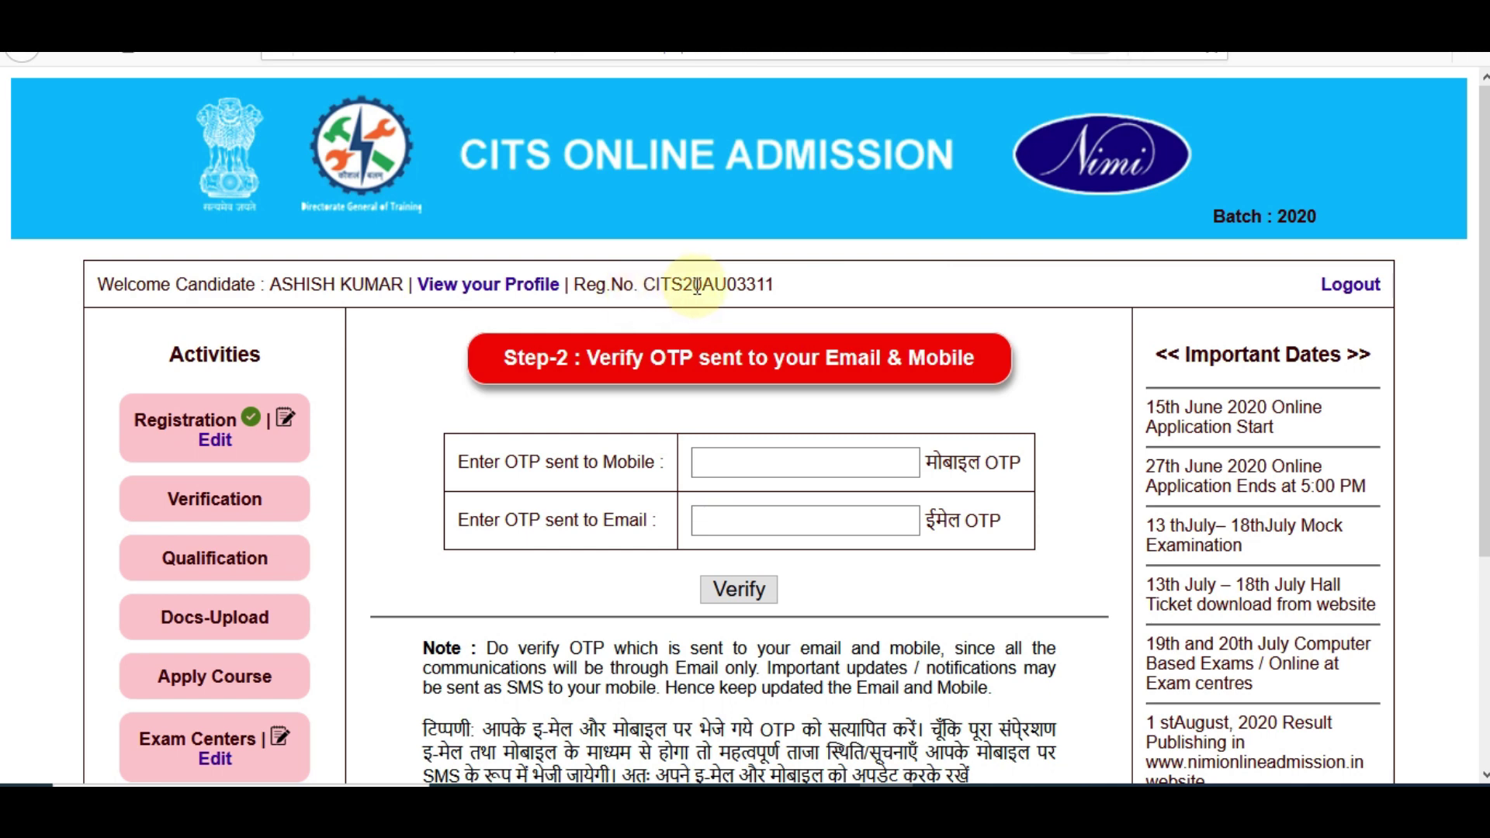
Enter the mobile and e-mail OTPs and verify them
scroll(696, 286, "down", 3)
scroll(745, 427, "down", 2)
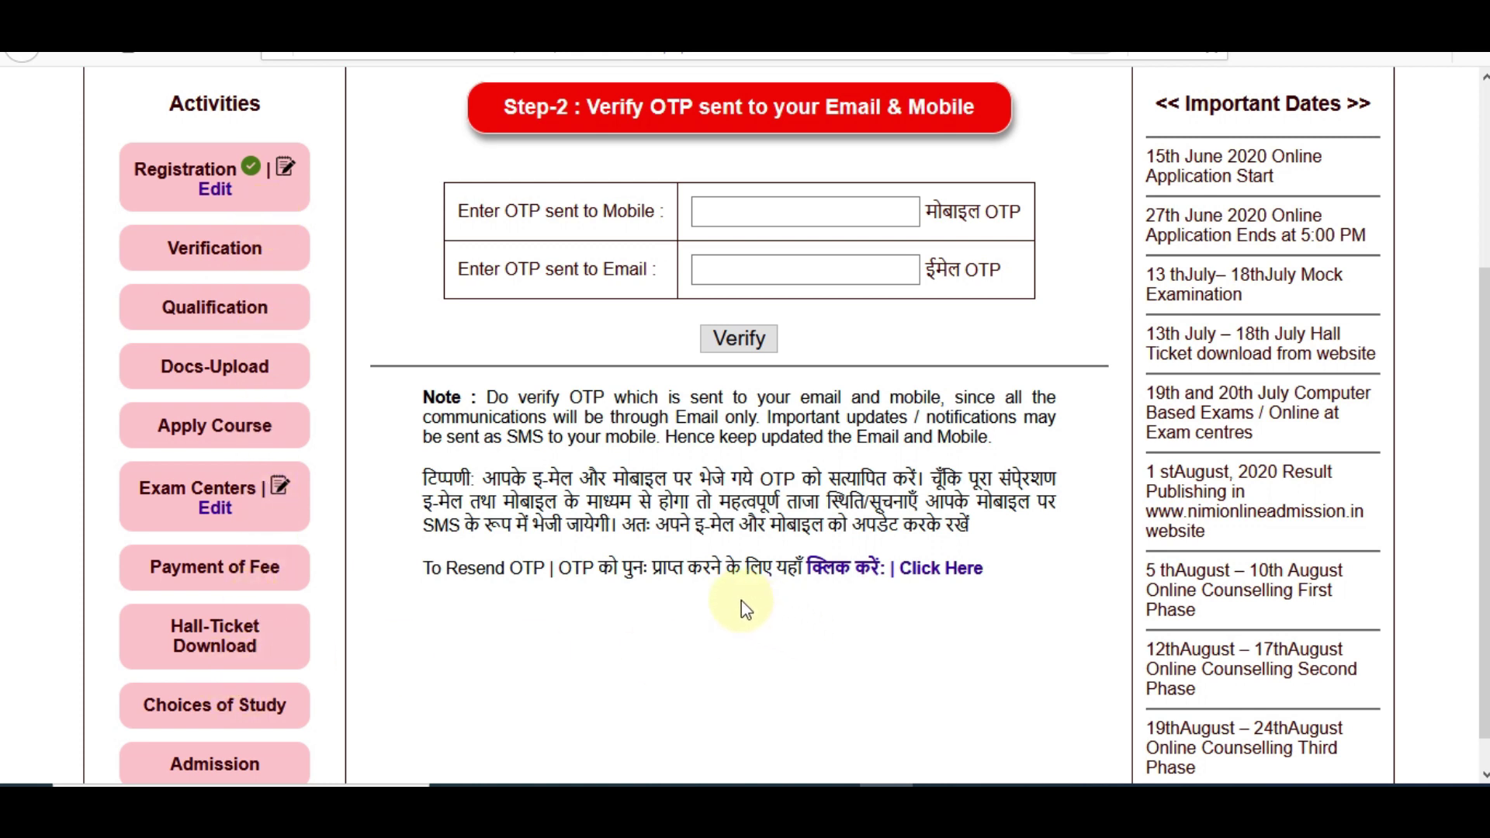
left_click(745, 216)
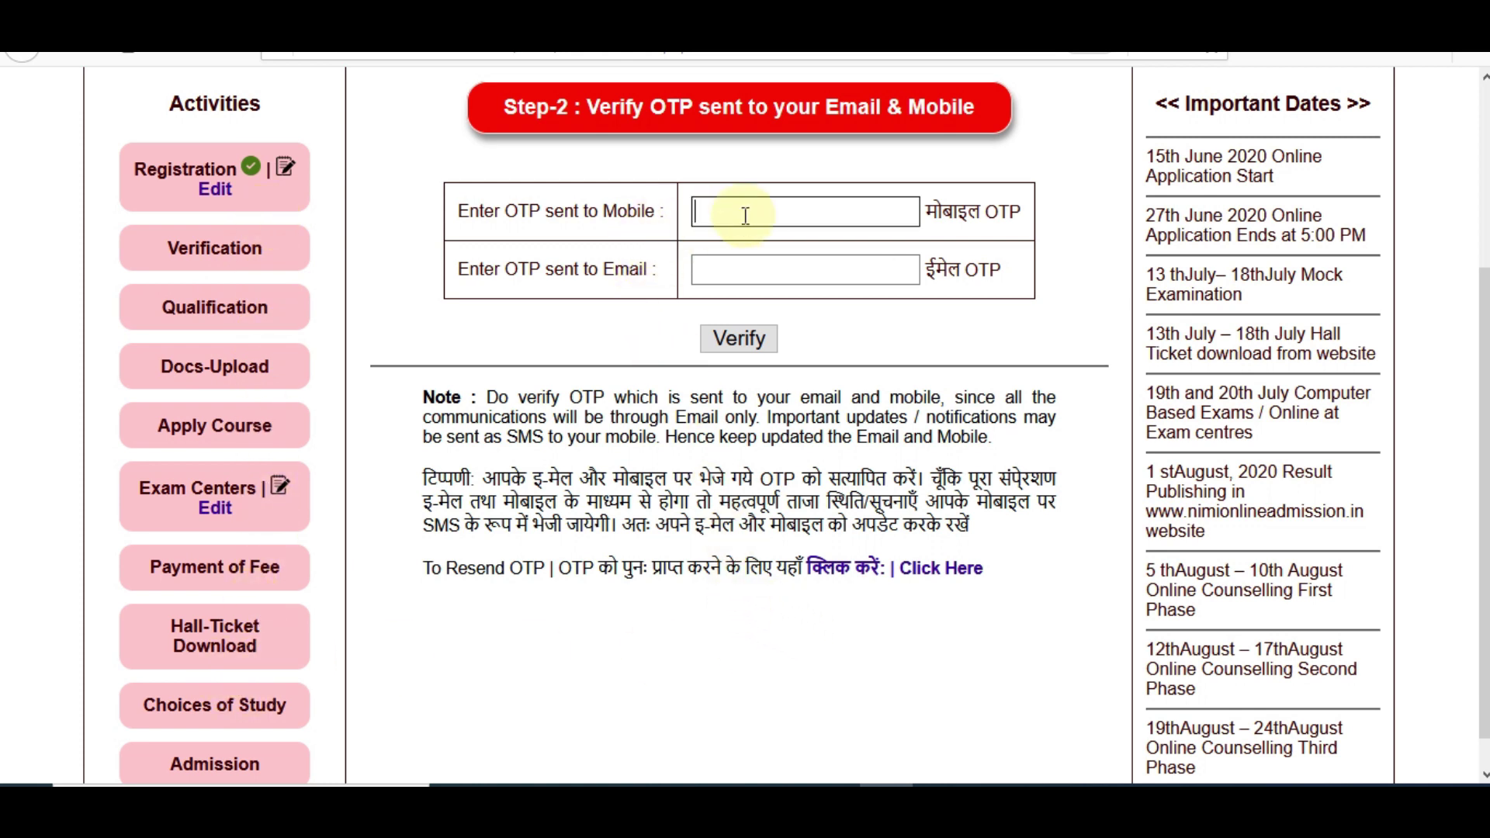
left_click(753, 266)
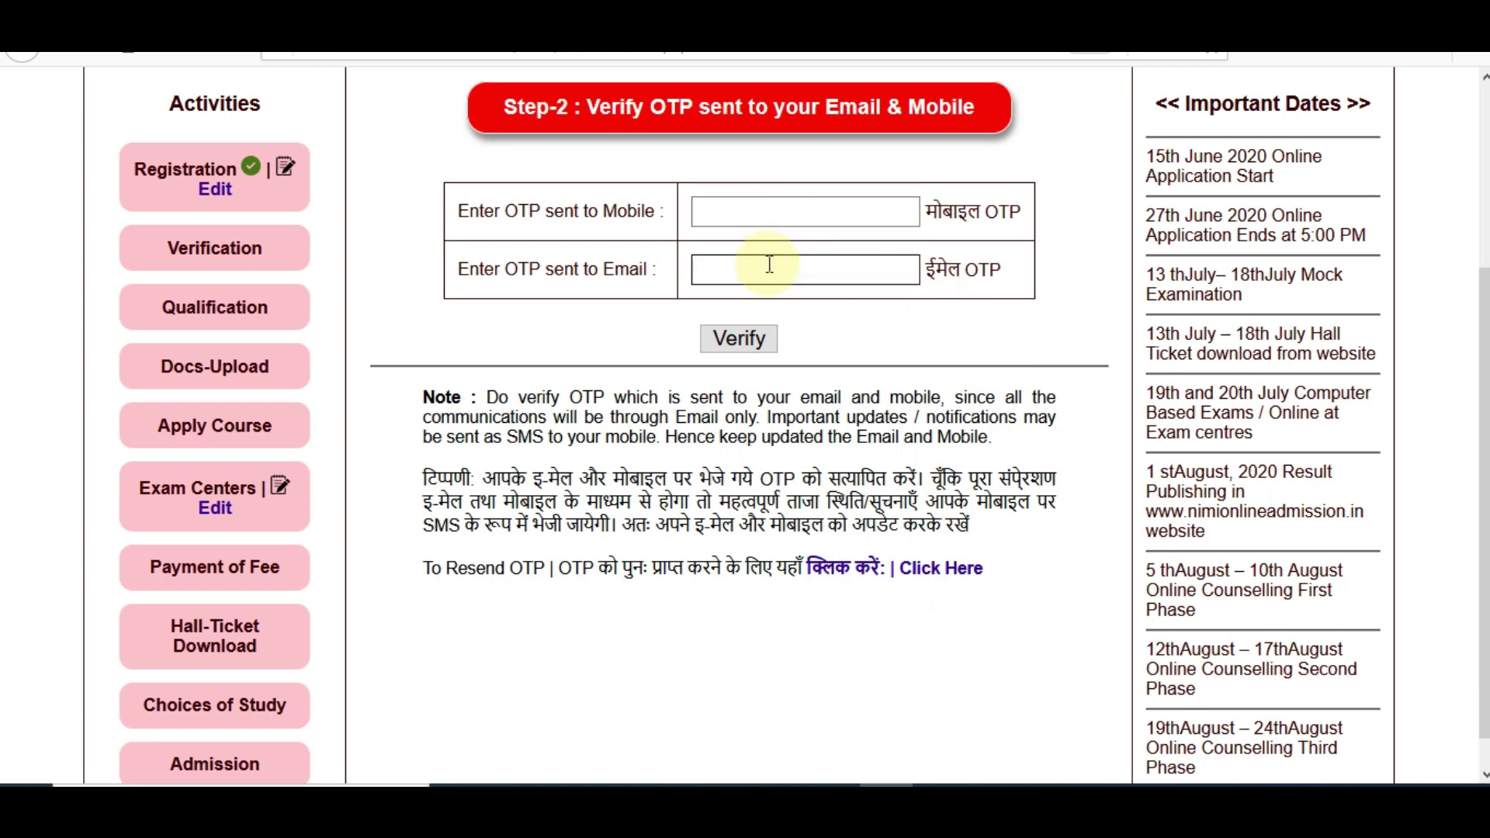
left_click(749, 347)
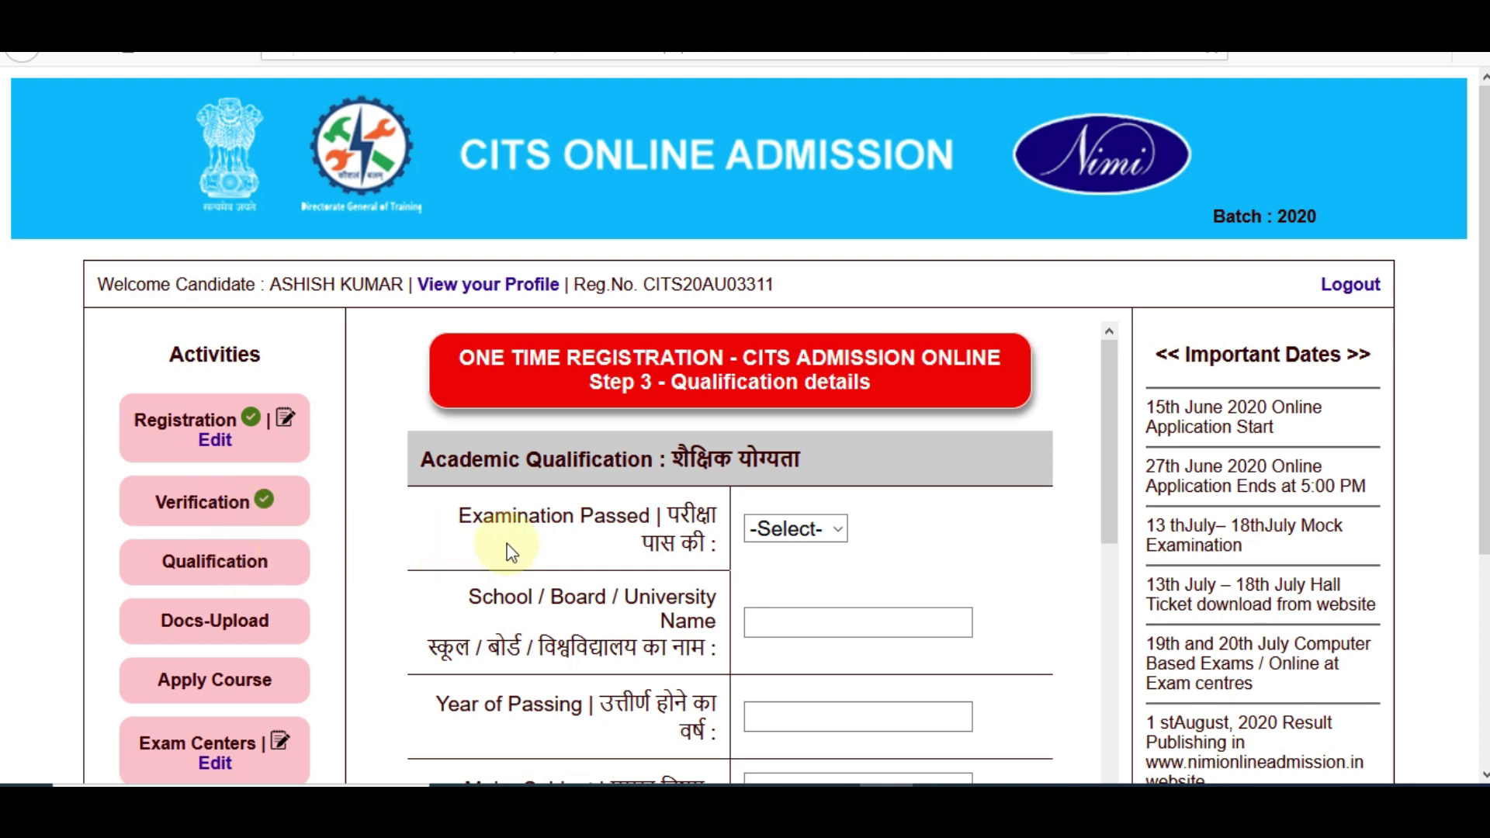
Choose 10th as the examination passed, with board BSER and passing year 2007
scroll(1484, 388, "down", 2)
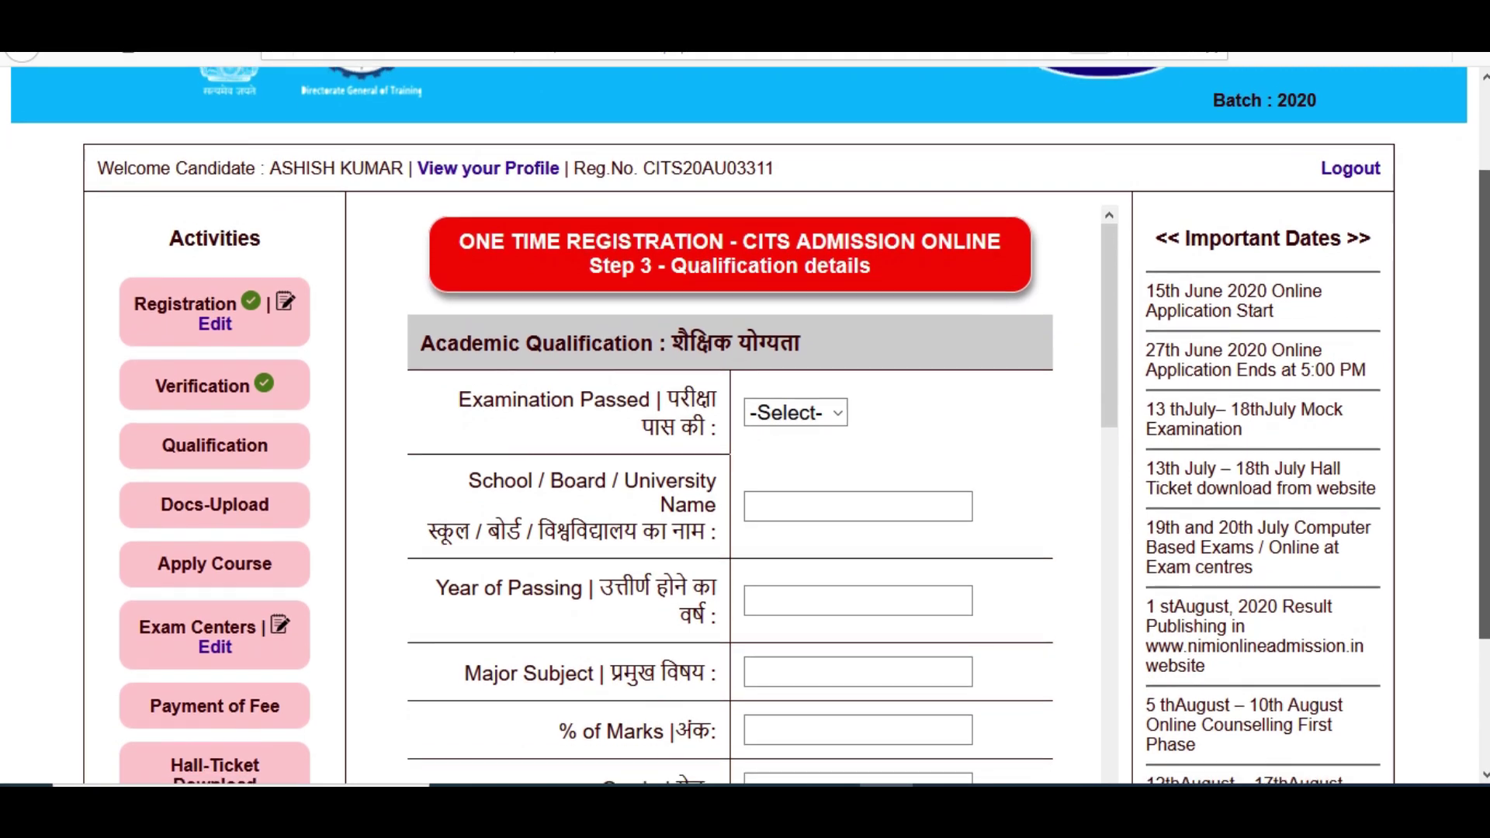
scroll(745, 419, "down", 1)
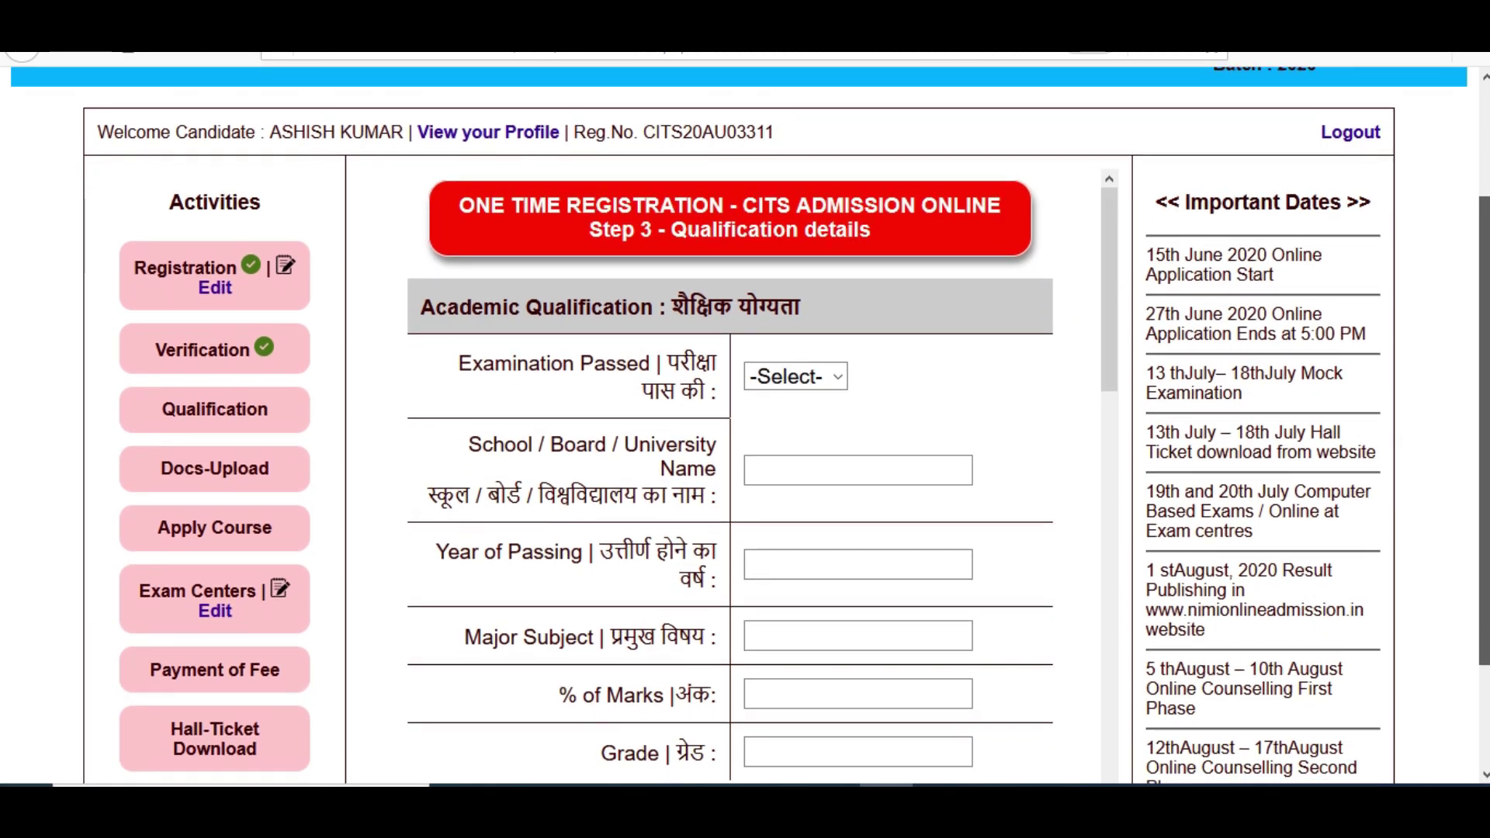
scroll(745, 419, "down", 1)
scroll(823, 386, "down", 1)
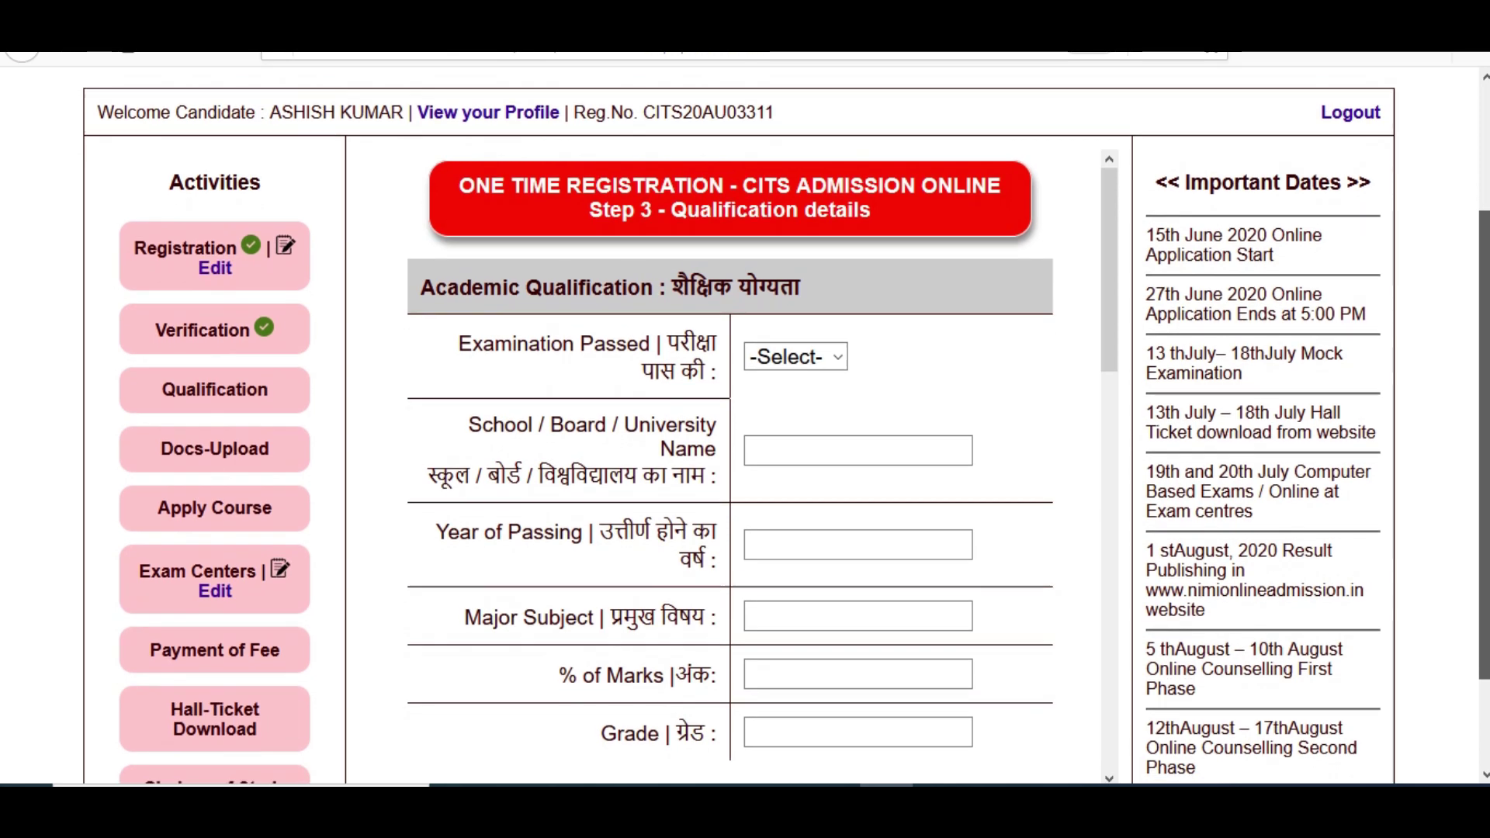
left_click(800, 330)
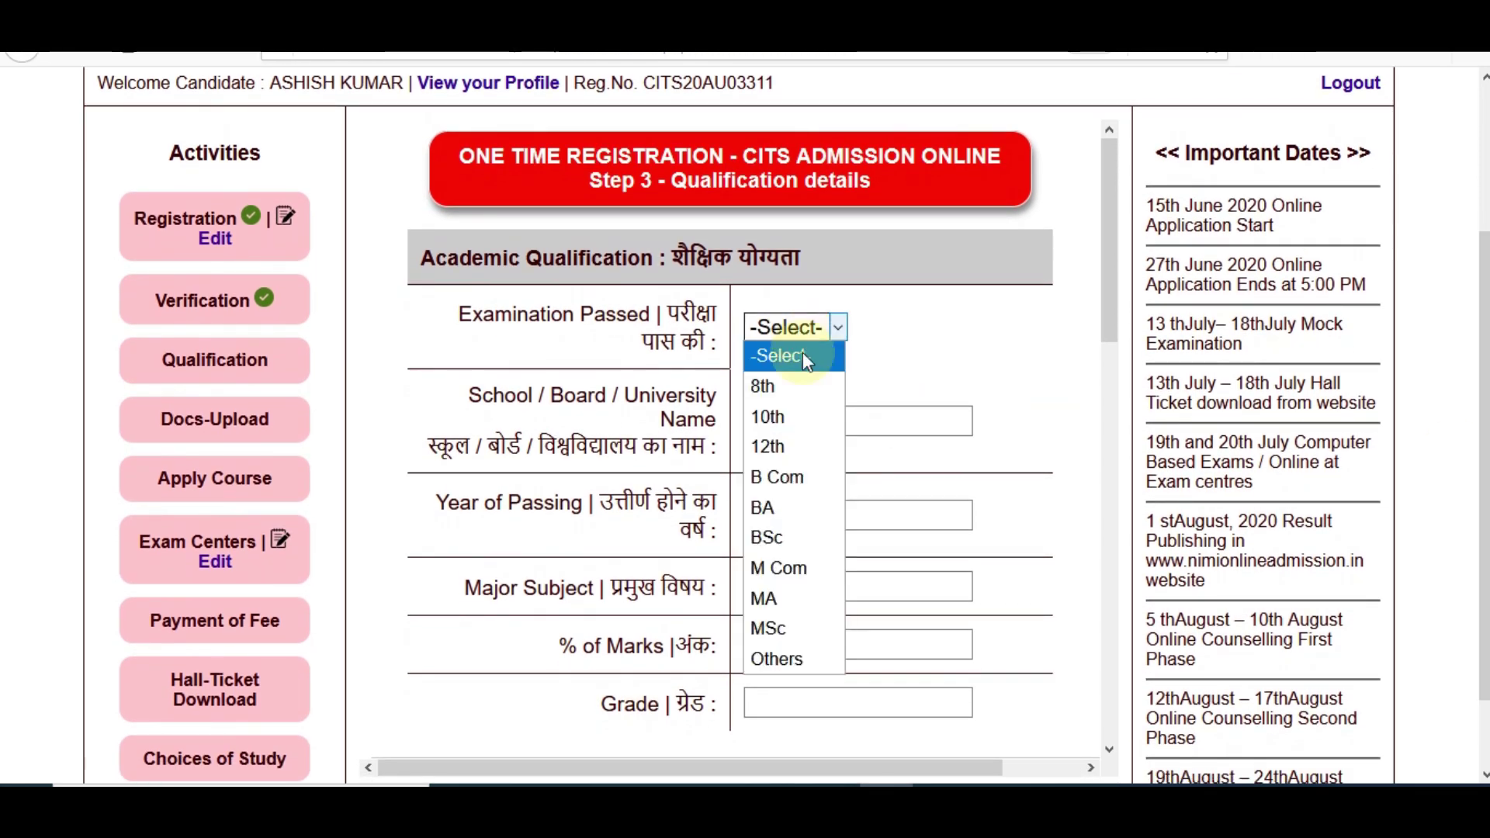
left_click(795, 411)
left_click(838, 329)
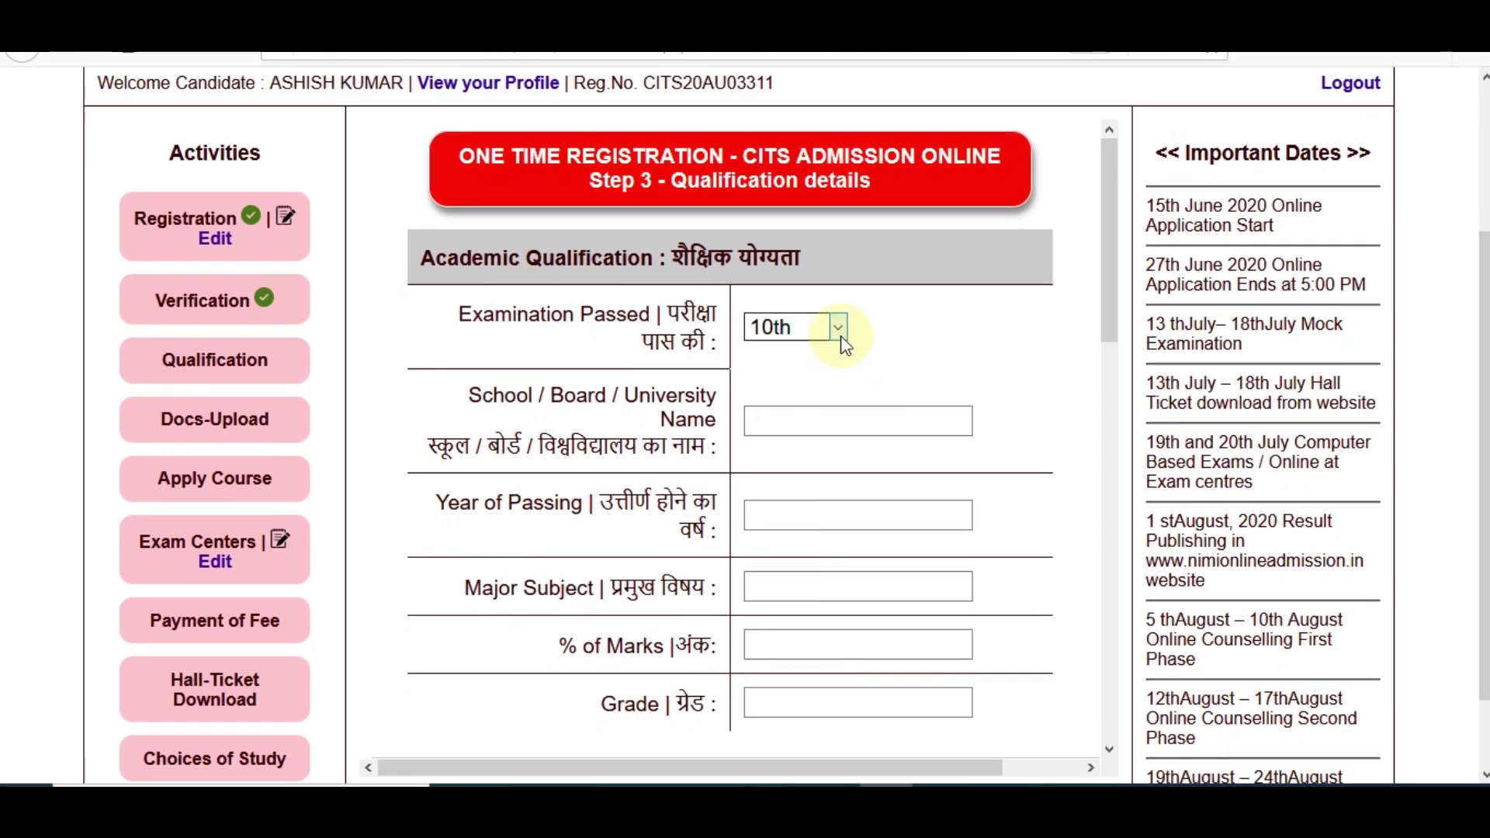
left_click(905, 371)
left_click(813, 414)
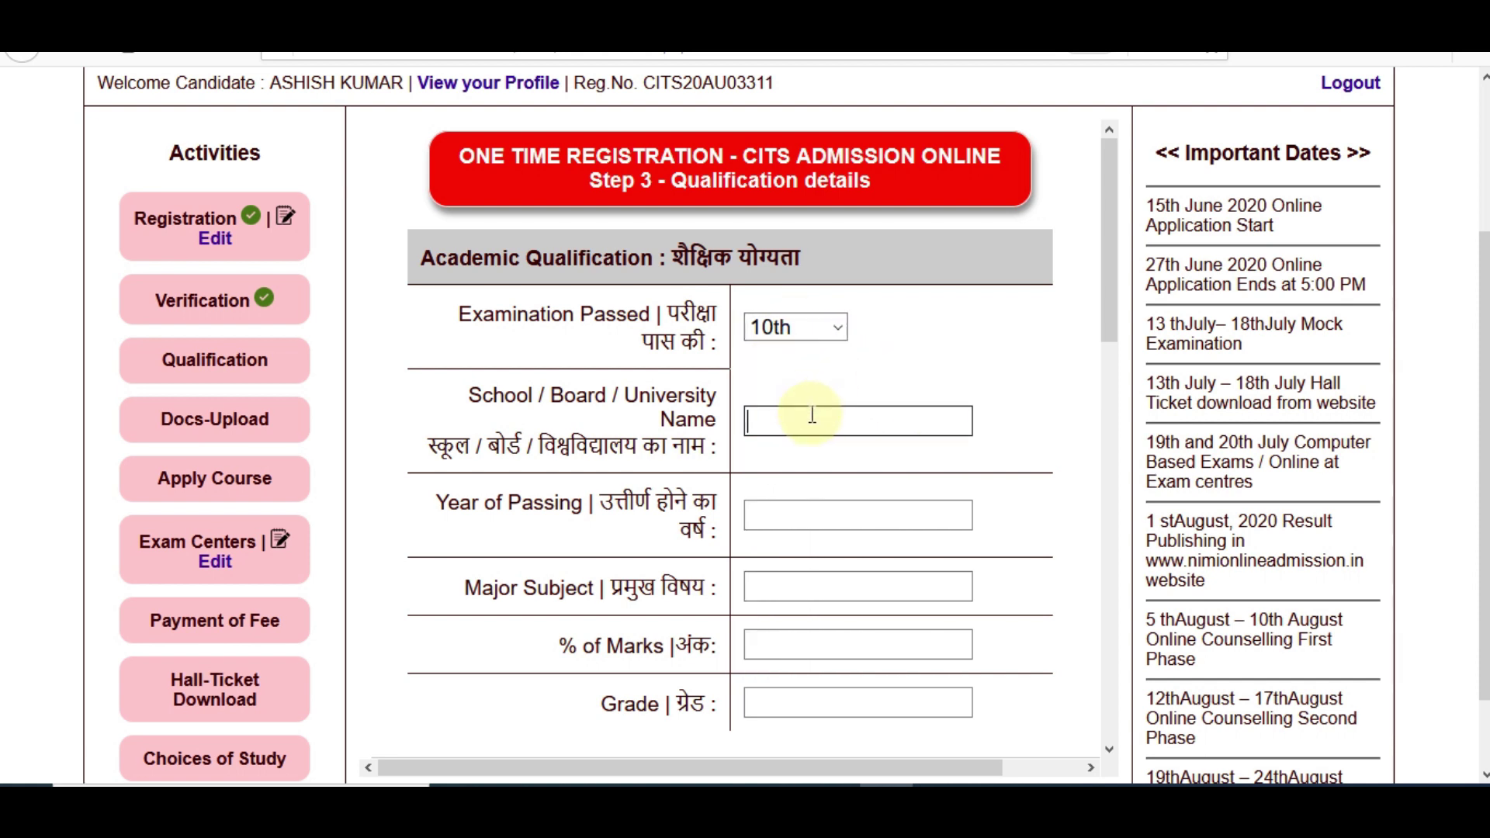
type("BSER")
left_click(789, 504)
type("2")
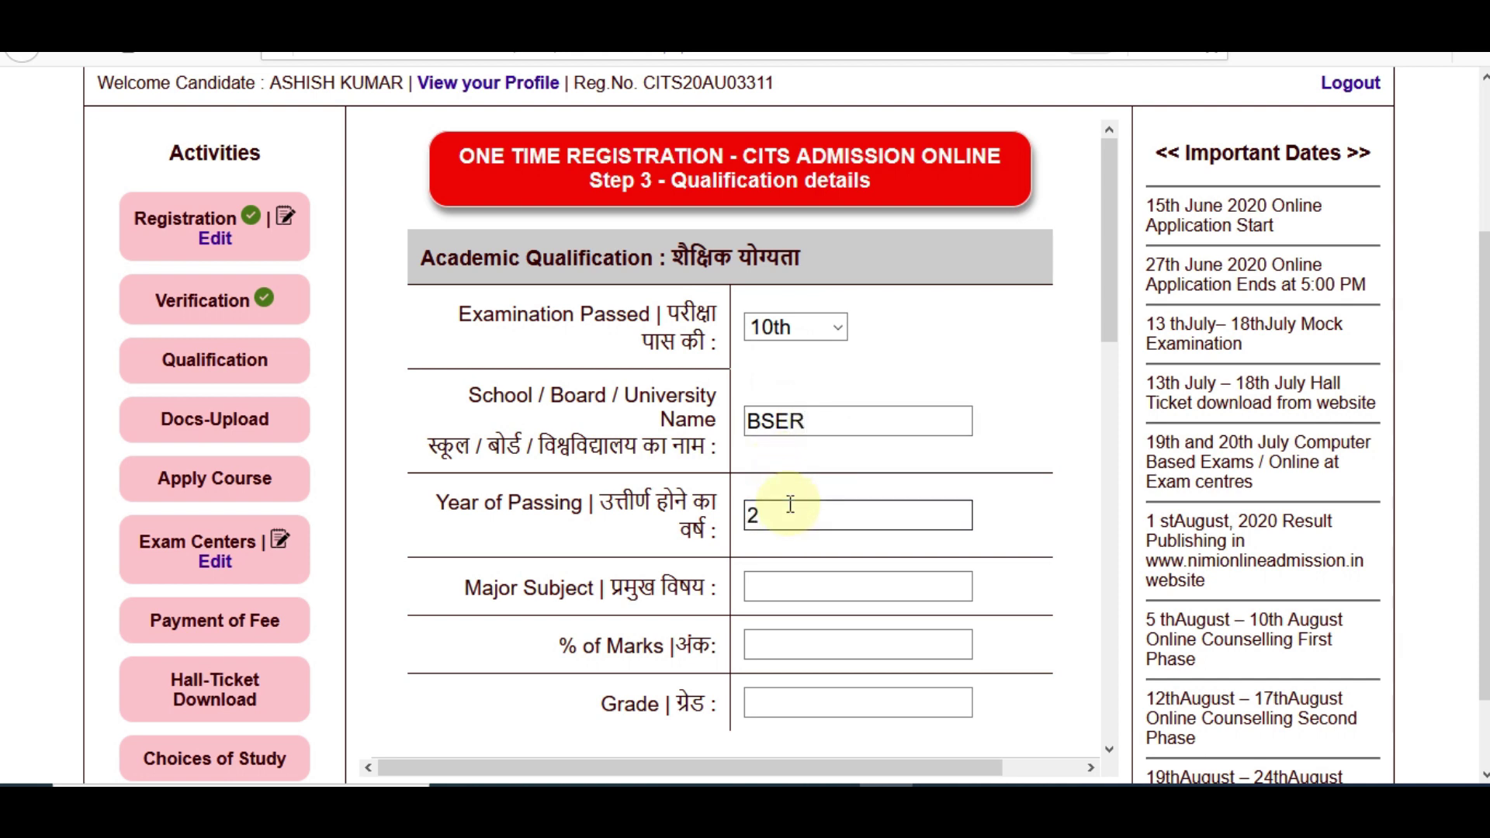
type("007")
Enter major subject ALL GENERAL SUBJECT and 80 as the % of marks
left_click(787, 587)
type("ALL SUBJECTS")
key("BackSpace")
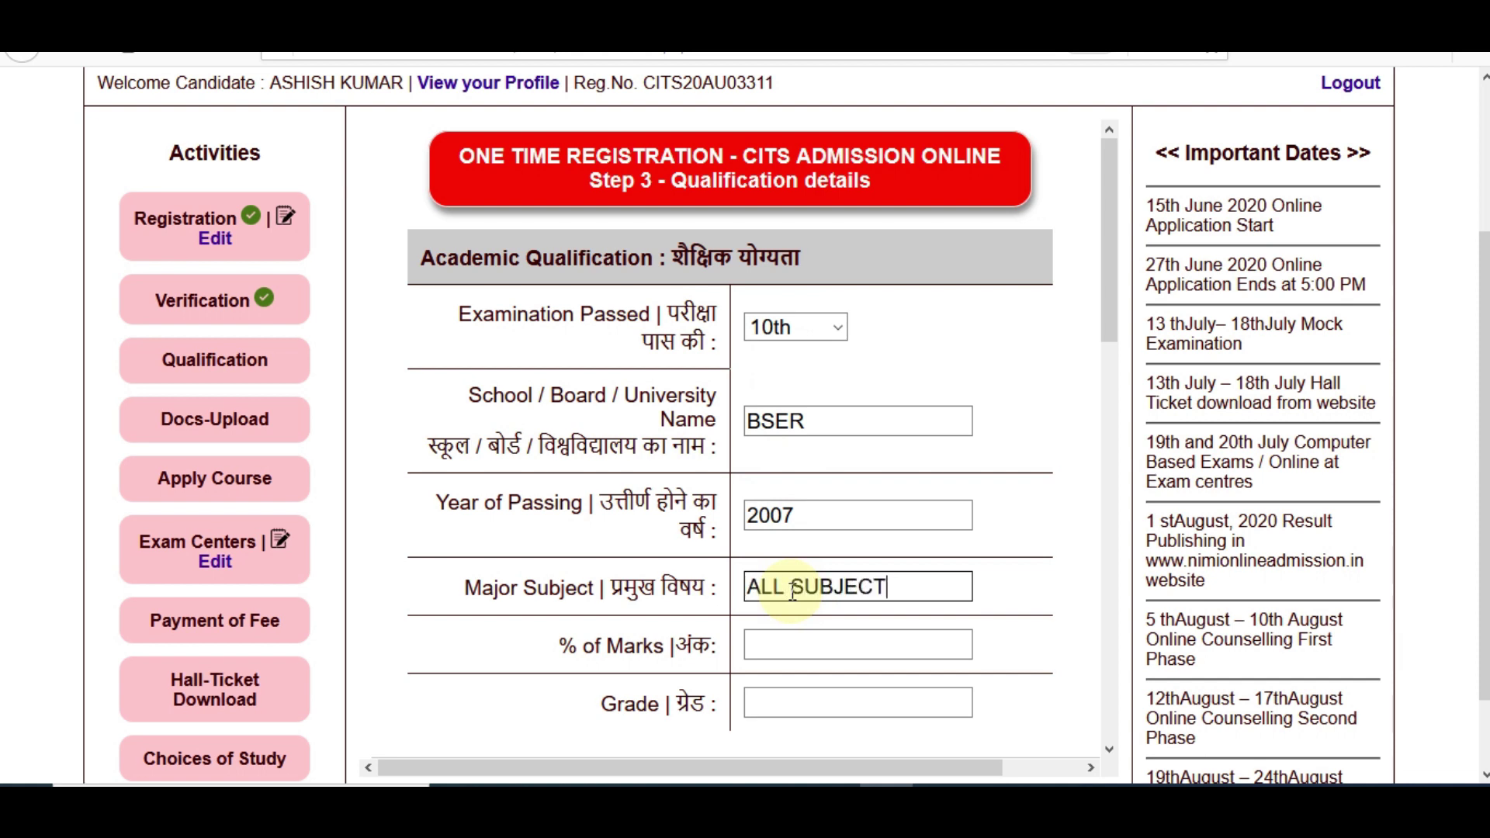
left_click(791, 589)
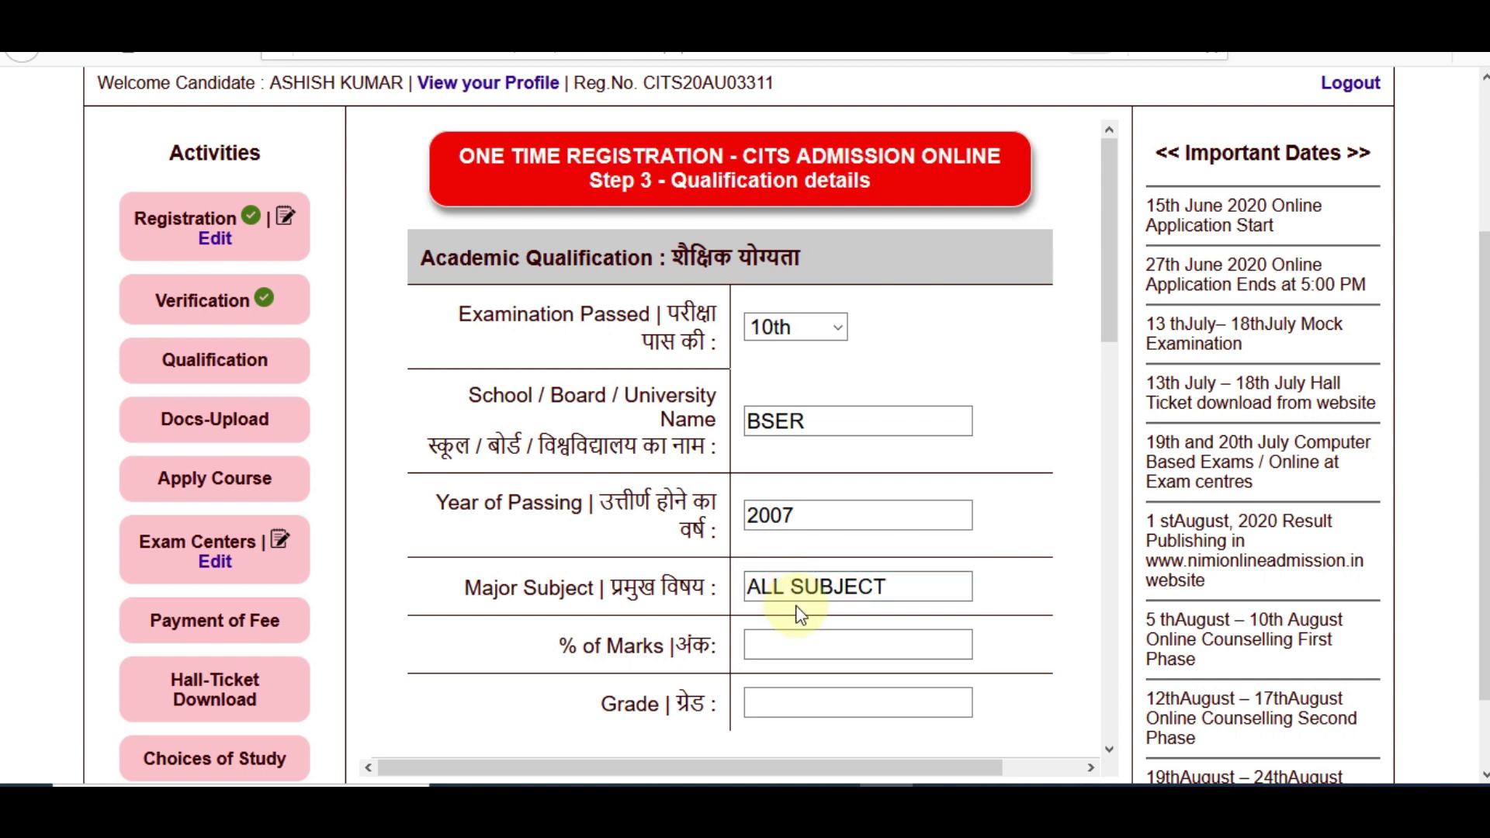
type("GENERAL")
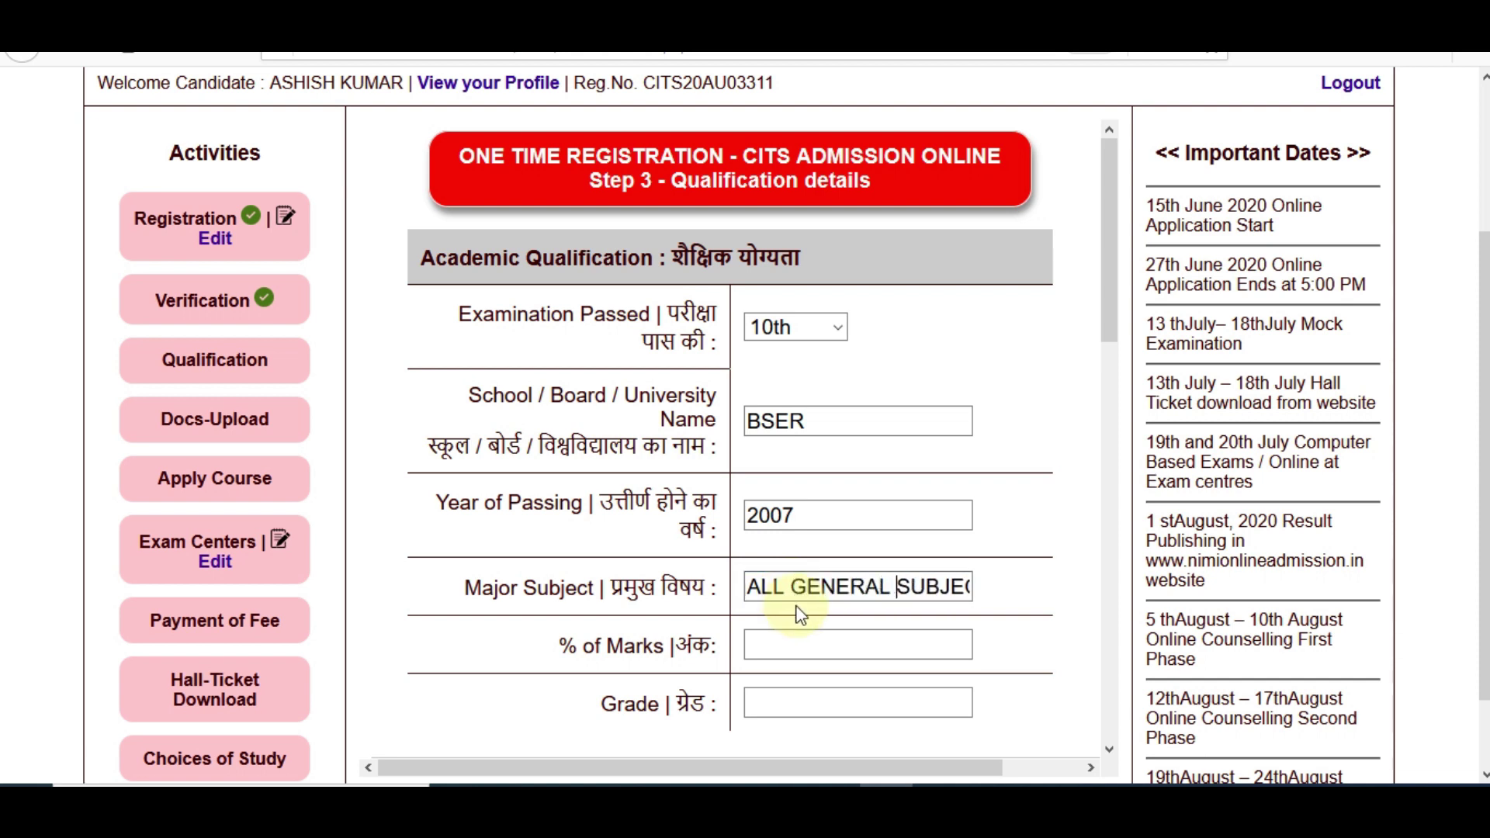
left_click(798, 635)
type("80")
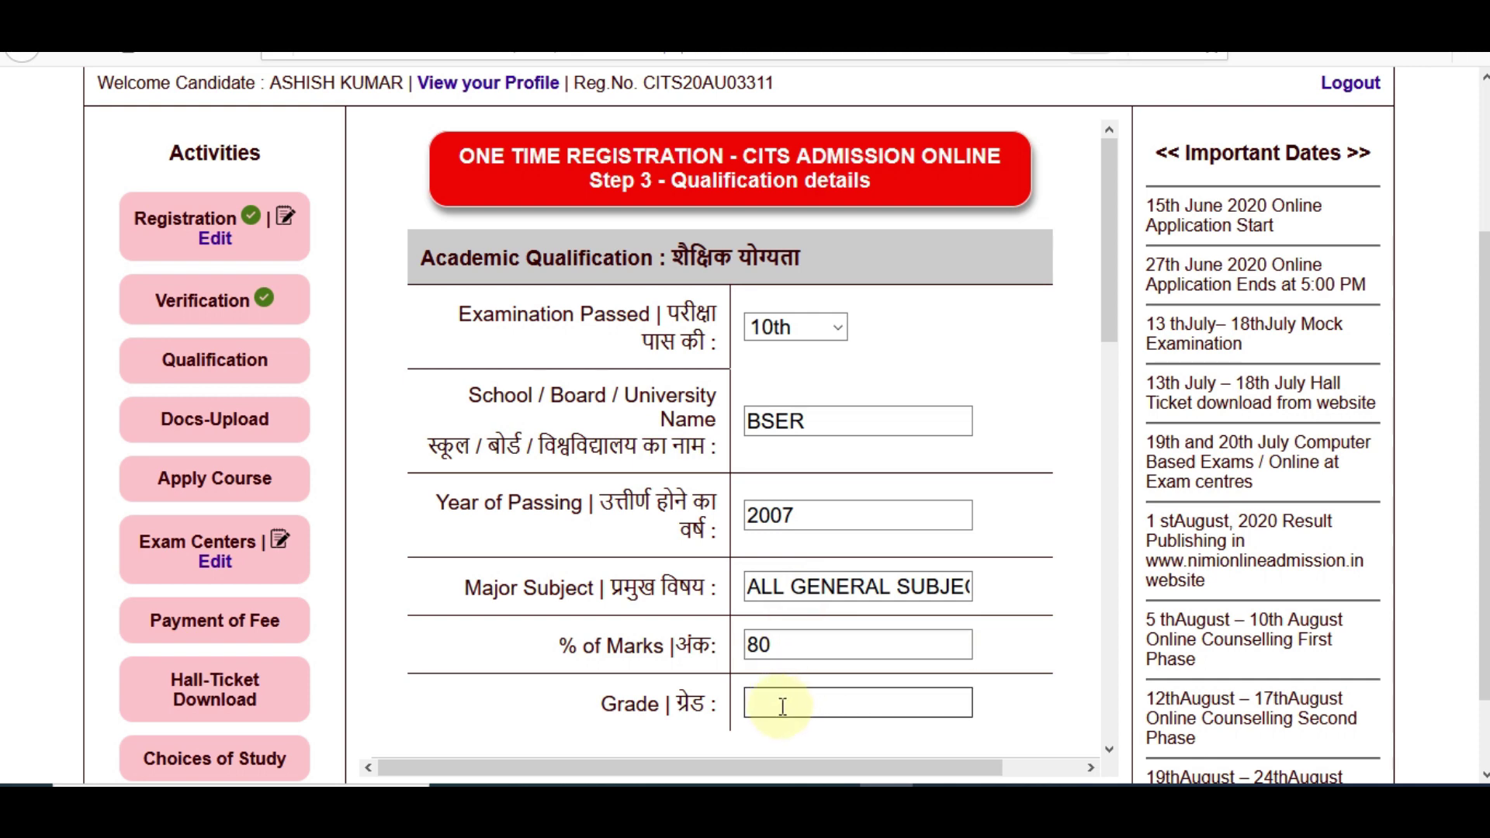
scroll(1484, 543, "down", 1)
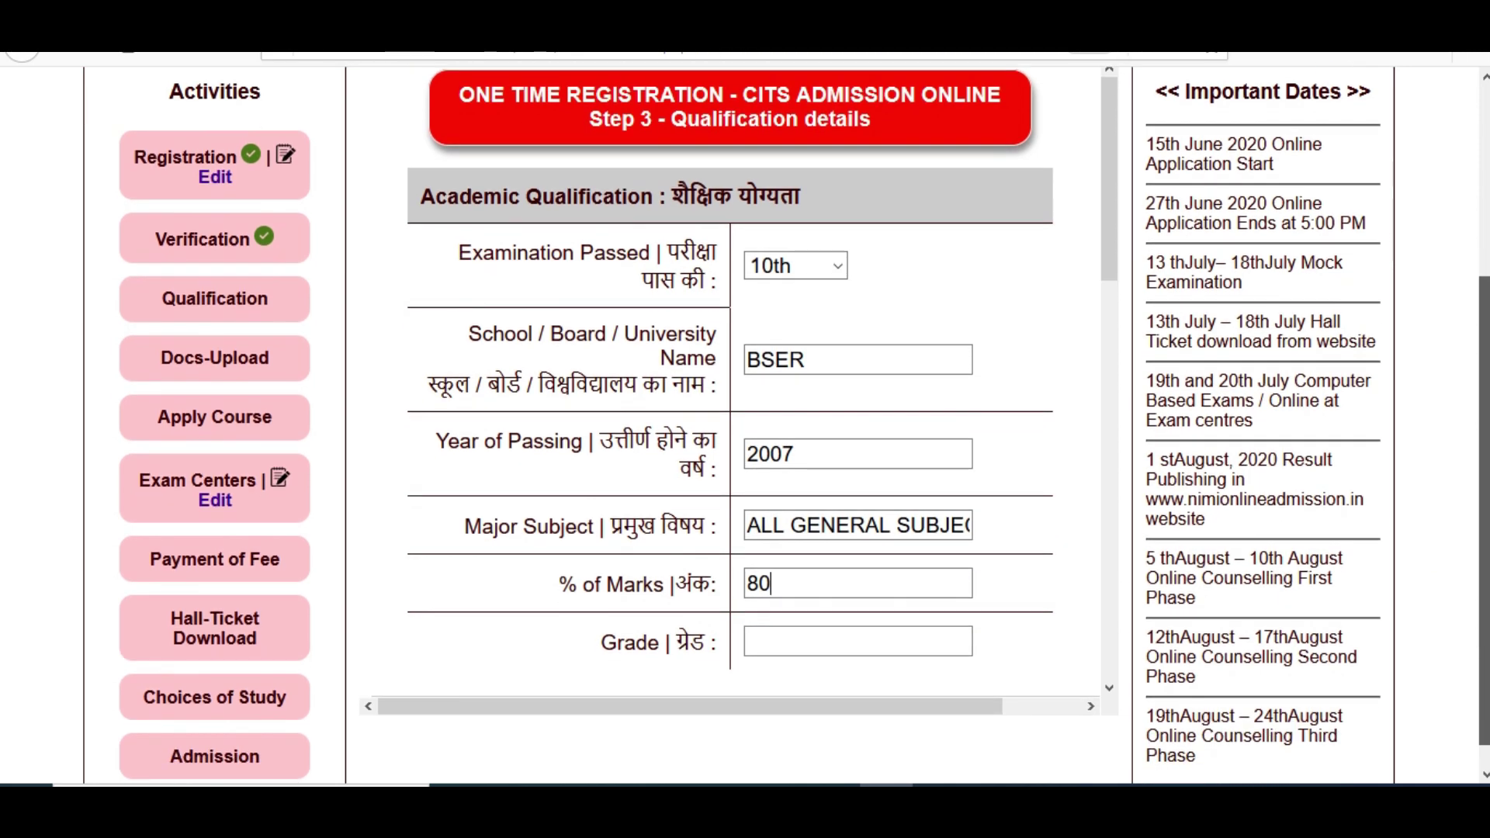
Select Diploma as technical examination, institution BTER, and trade batch Civil Engineering
left_click_drag(1111, 270, 1120, 466)
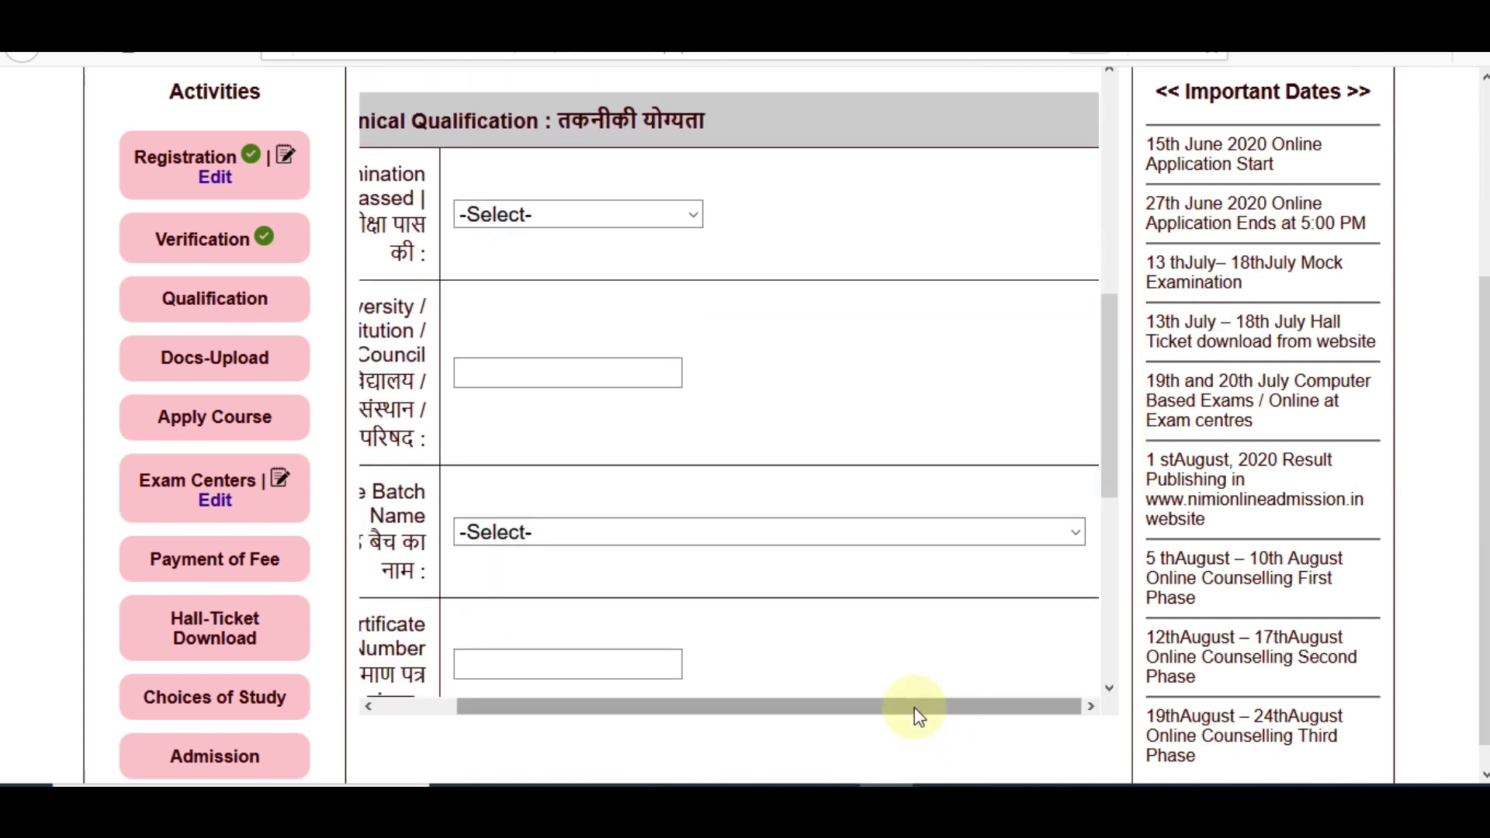
left_click_drag(915, 715, 825, 709)
left_click_drag(1483, 504, 1483, 500)
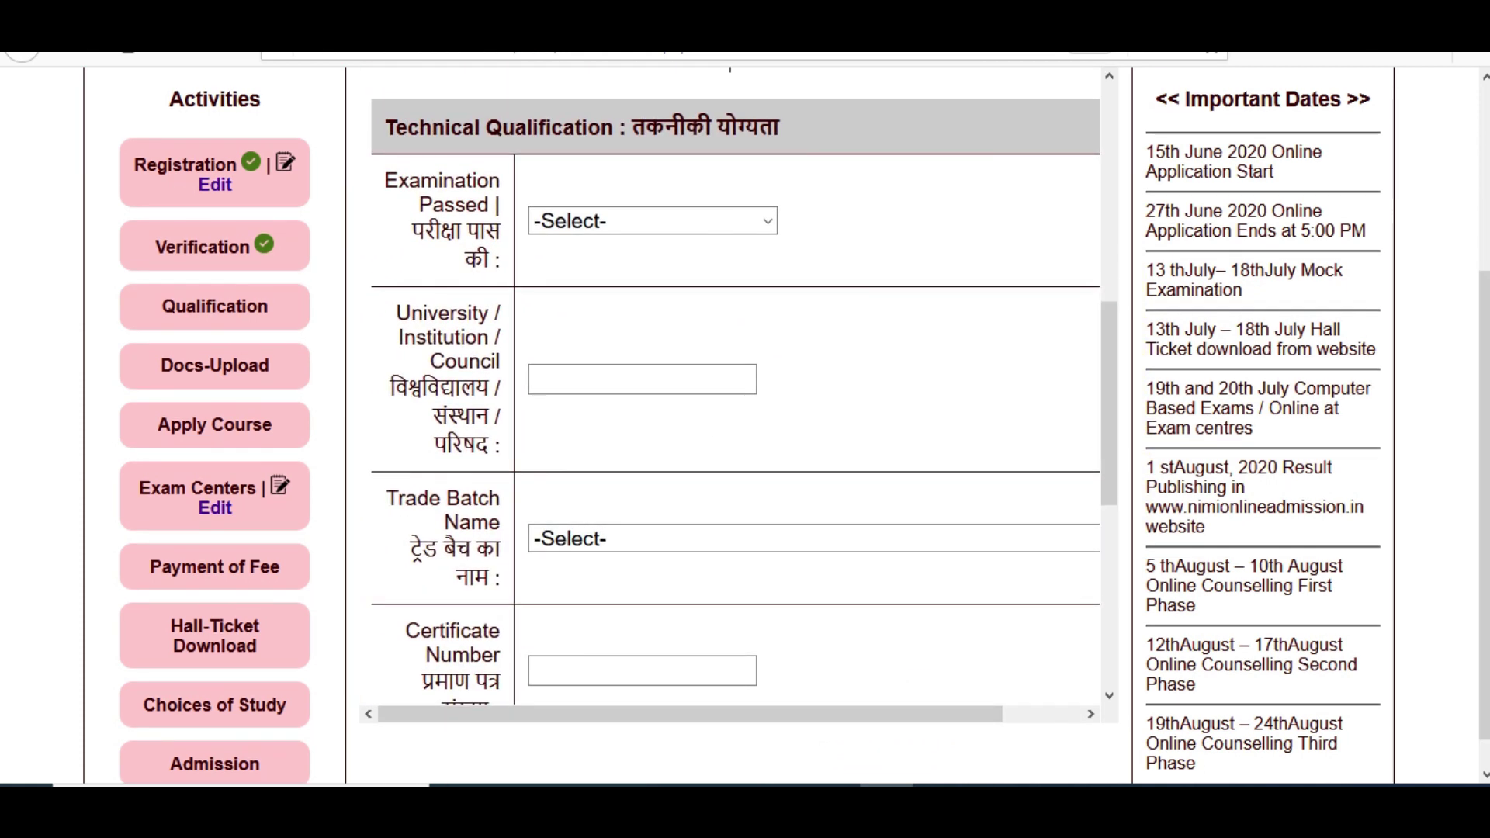
left_click(675, 225)
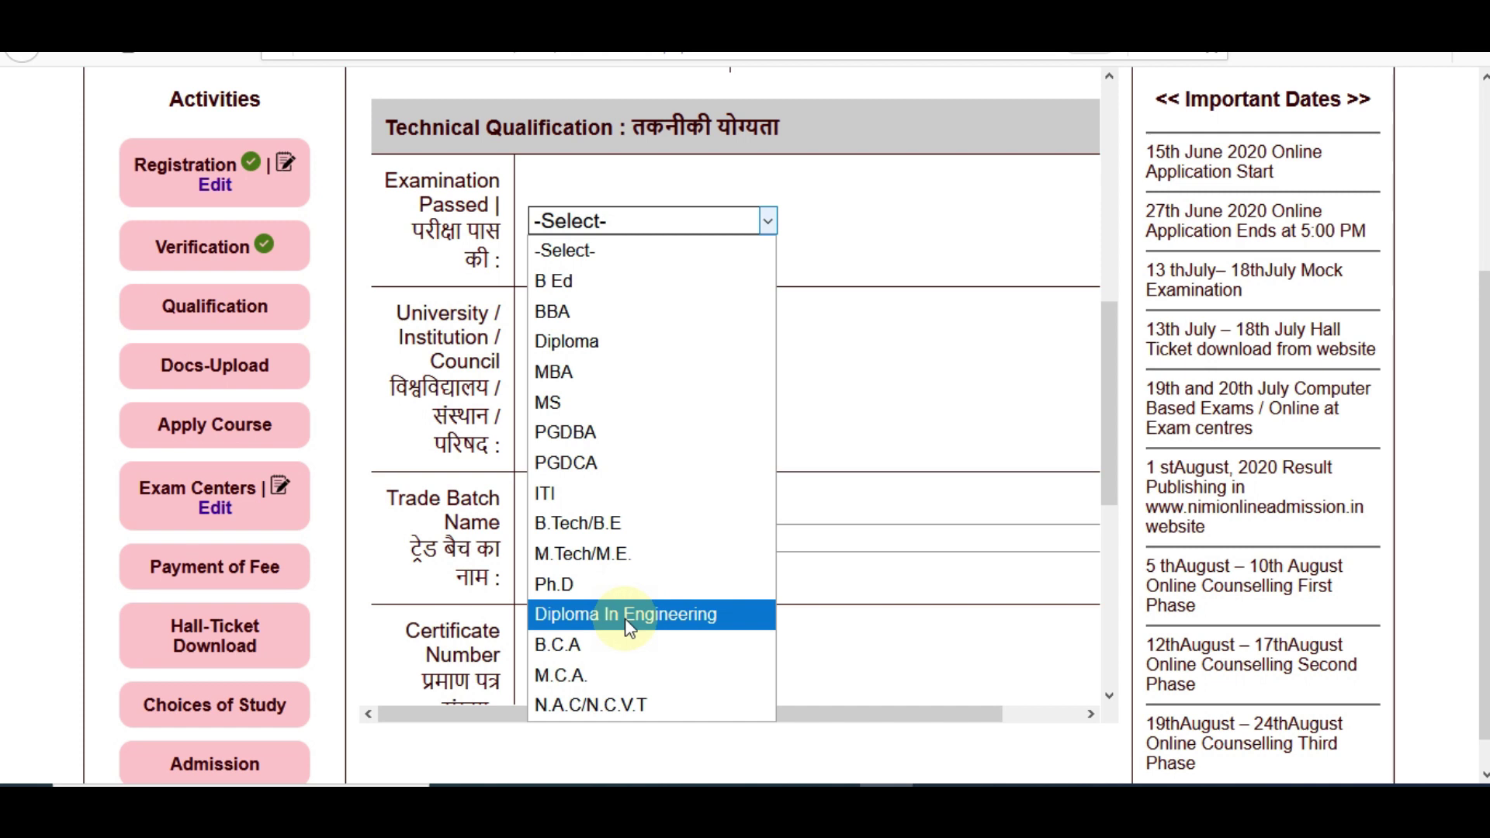
left_click(613, 343)
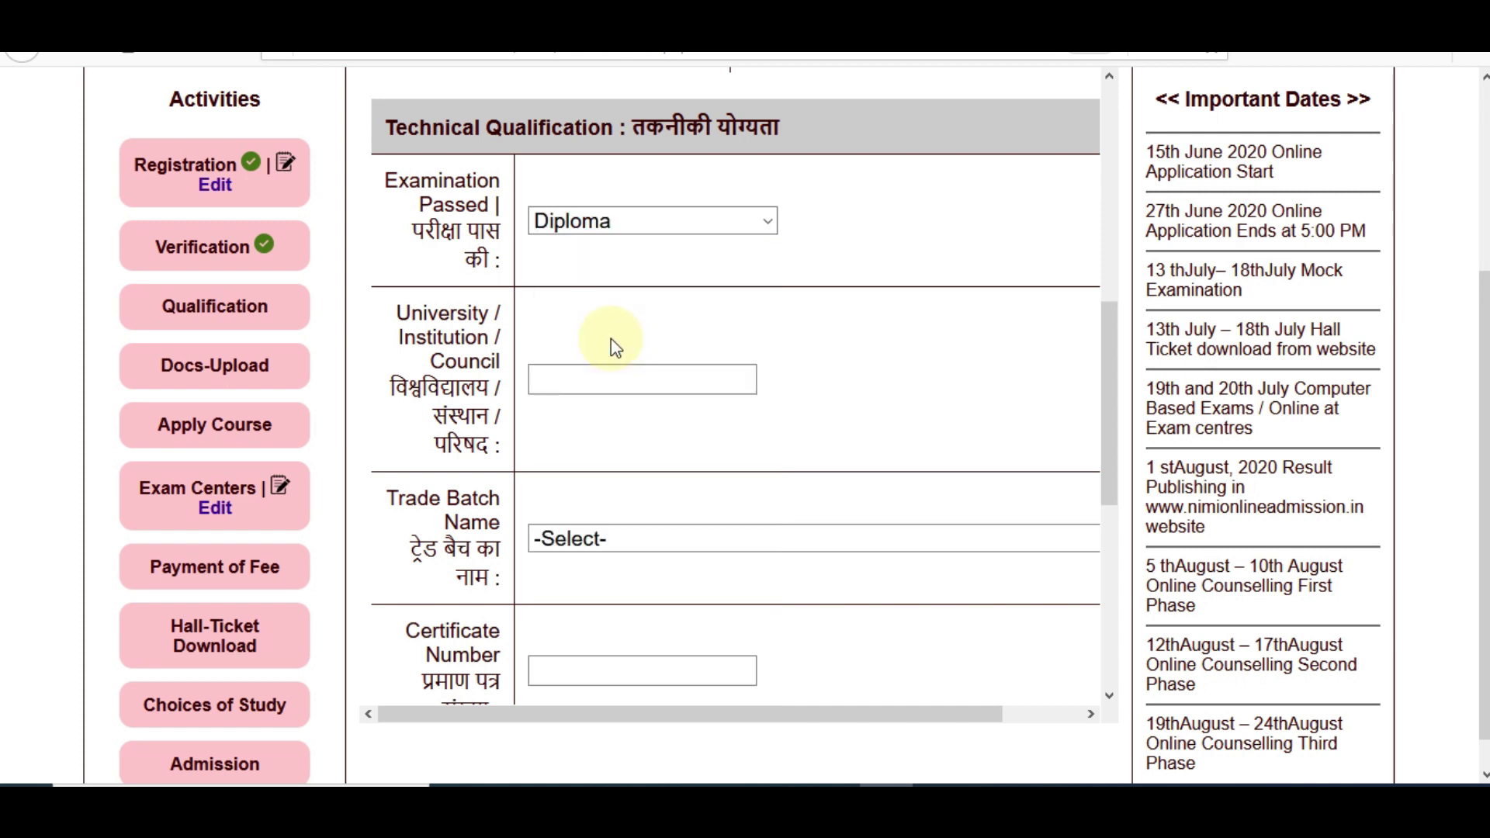
left_click(632, 380)
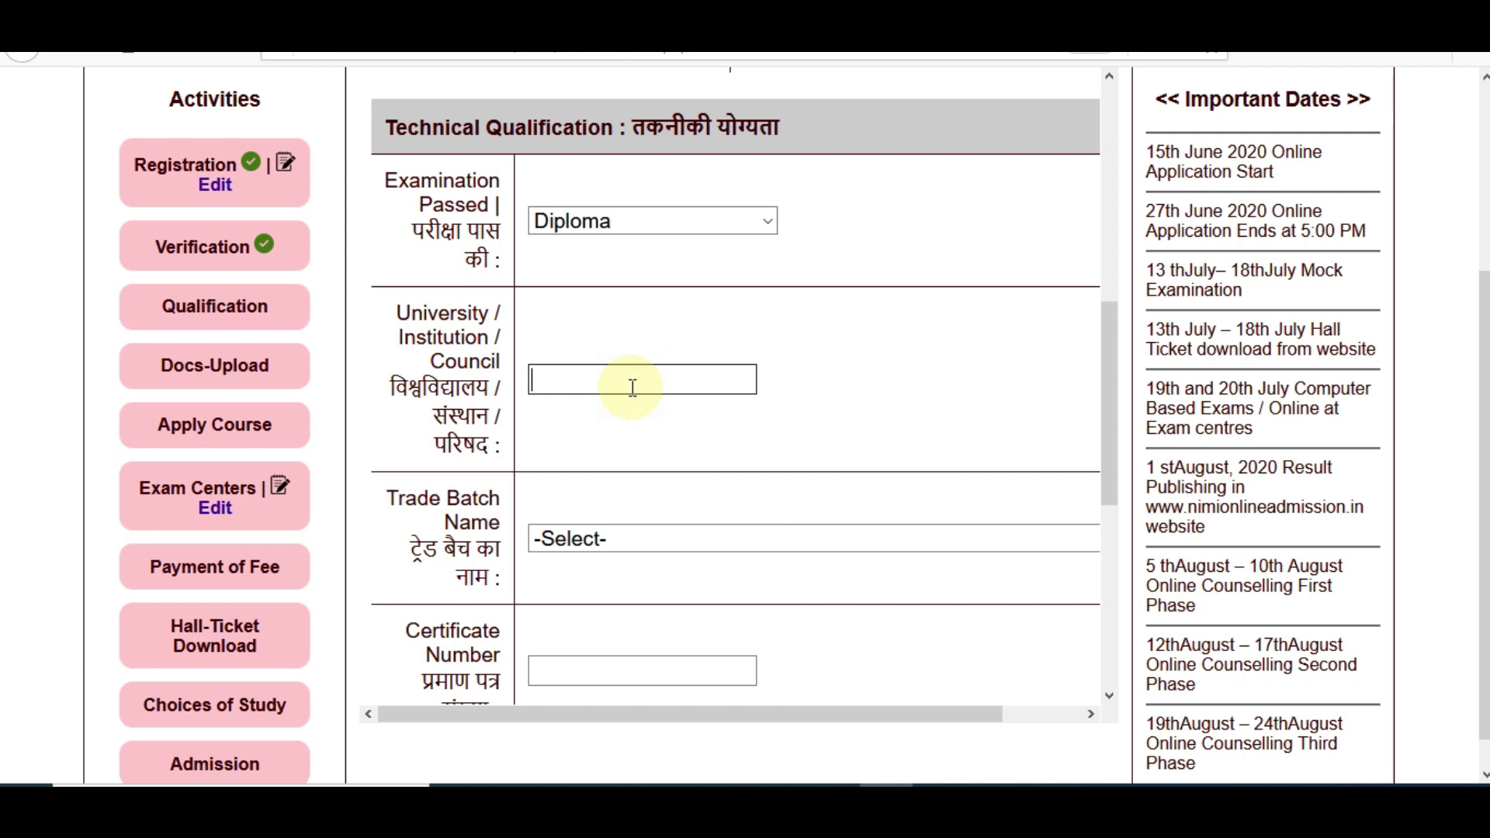
type("BTER")
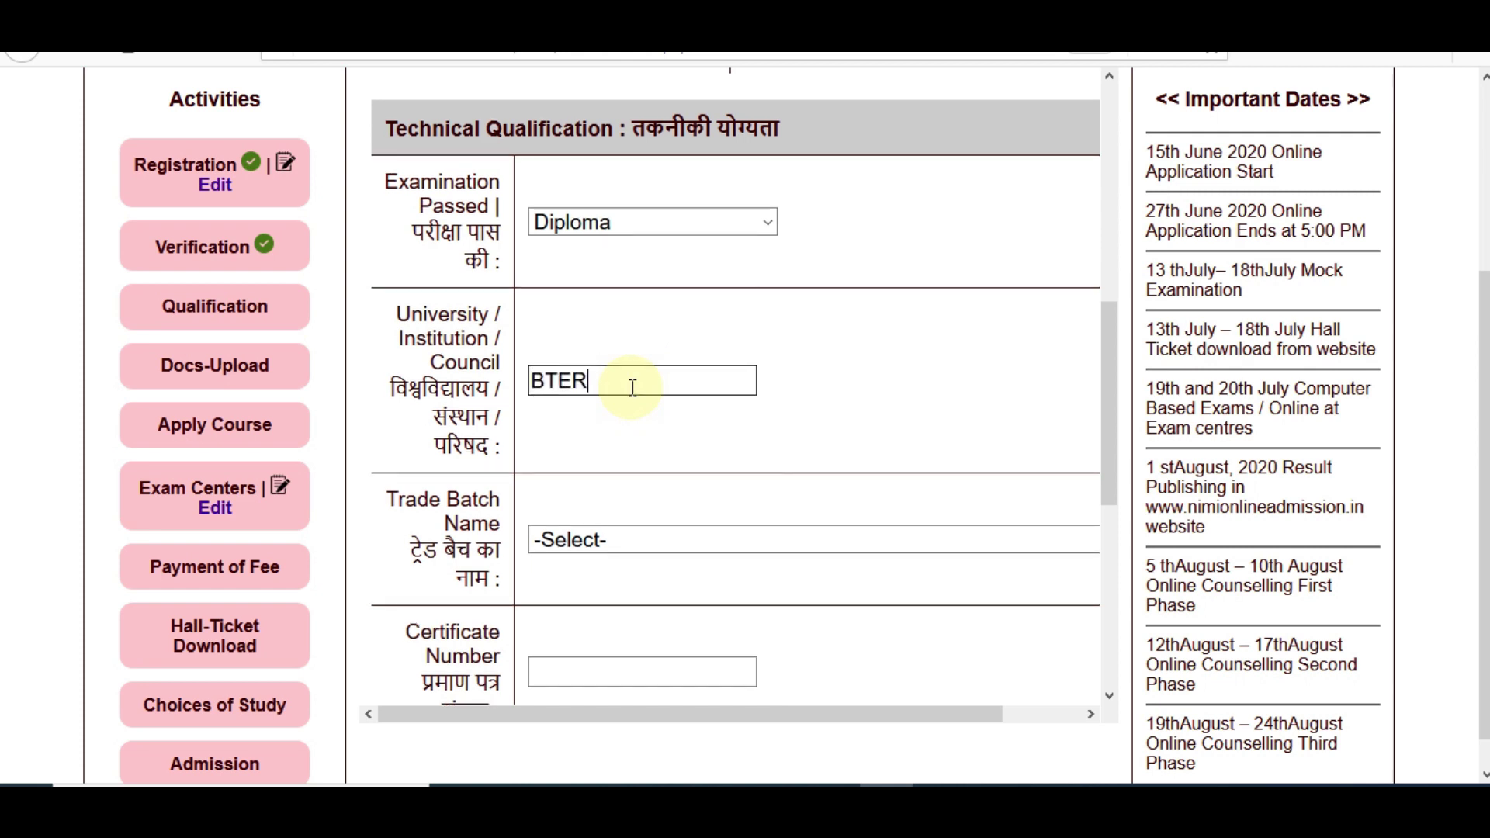
left_click(661, 545)
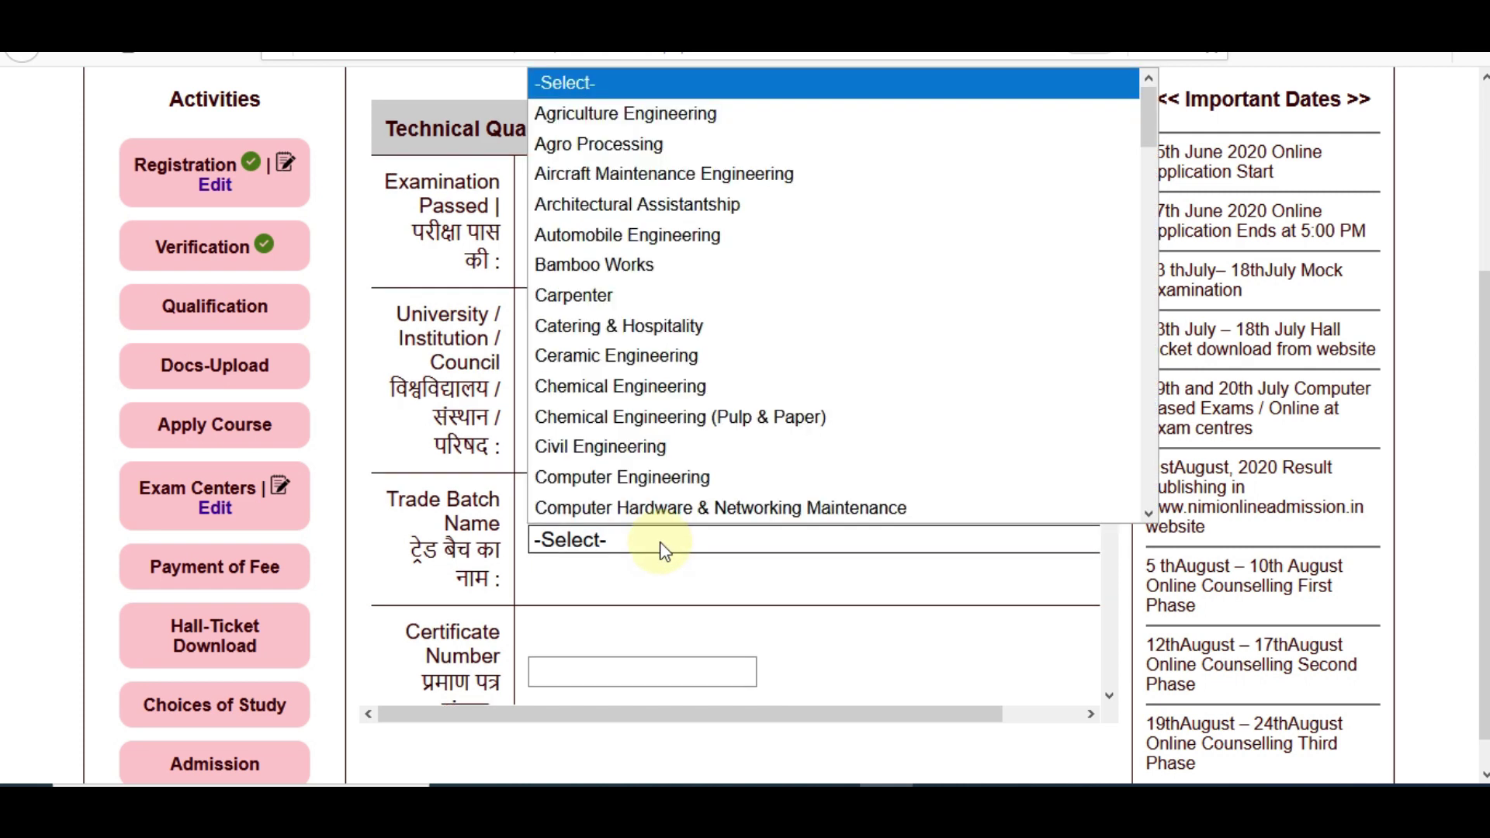
left_click(731, 447)
scroll(744, 561, "down", 1)
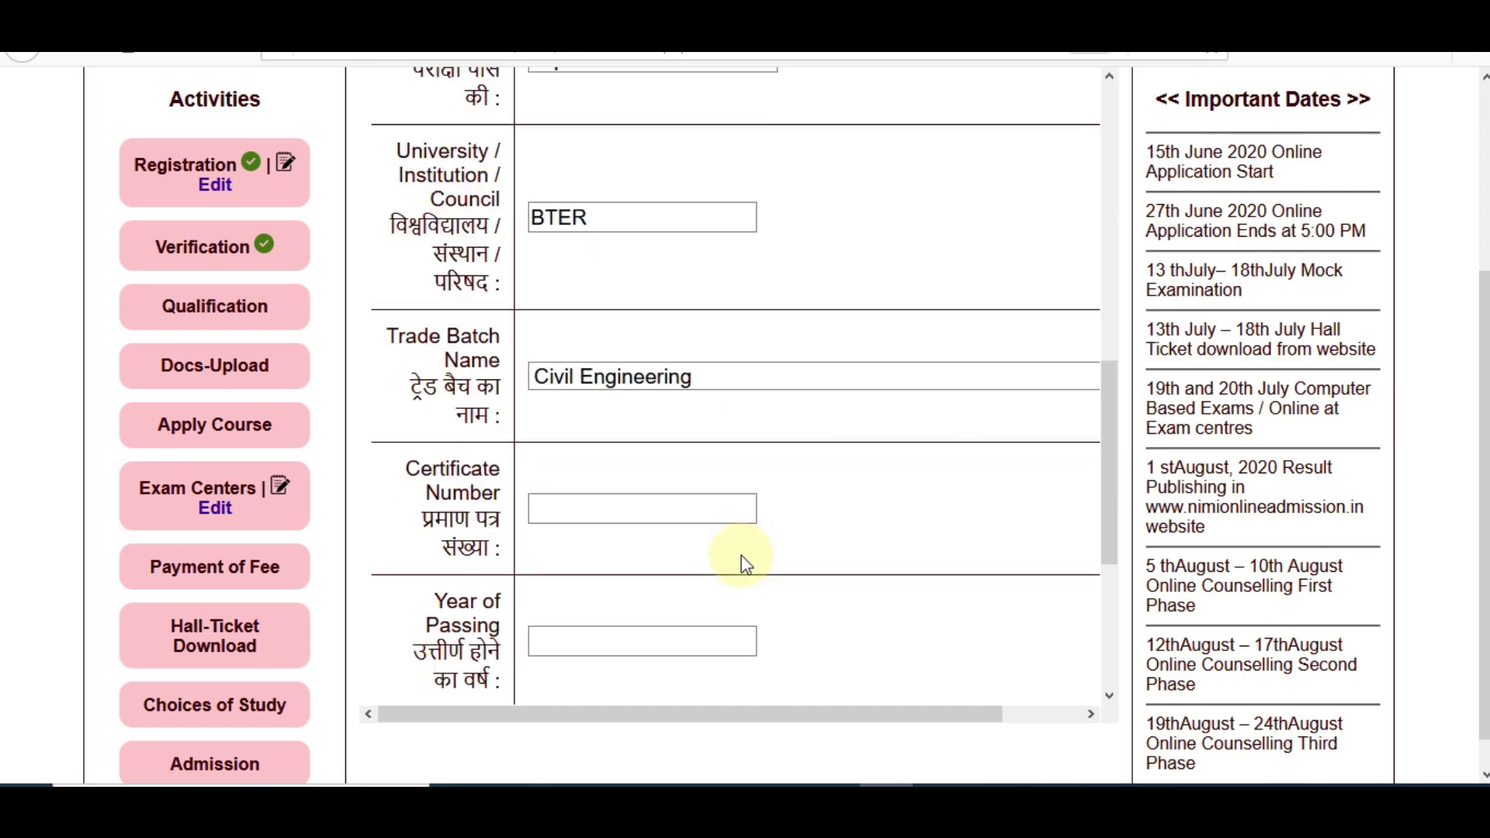
scroll(744, 561, "down", 5)
left_click_drag(1111, 598, 1101, 539)
Enter technical year of passing 2016, course duration 3, and 72% marks
left_click(645, 305)
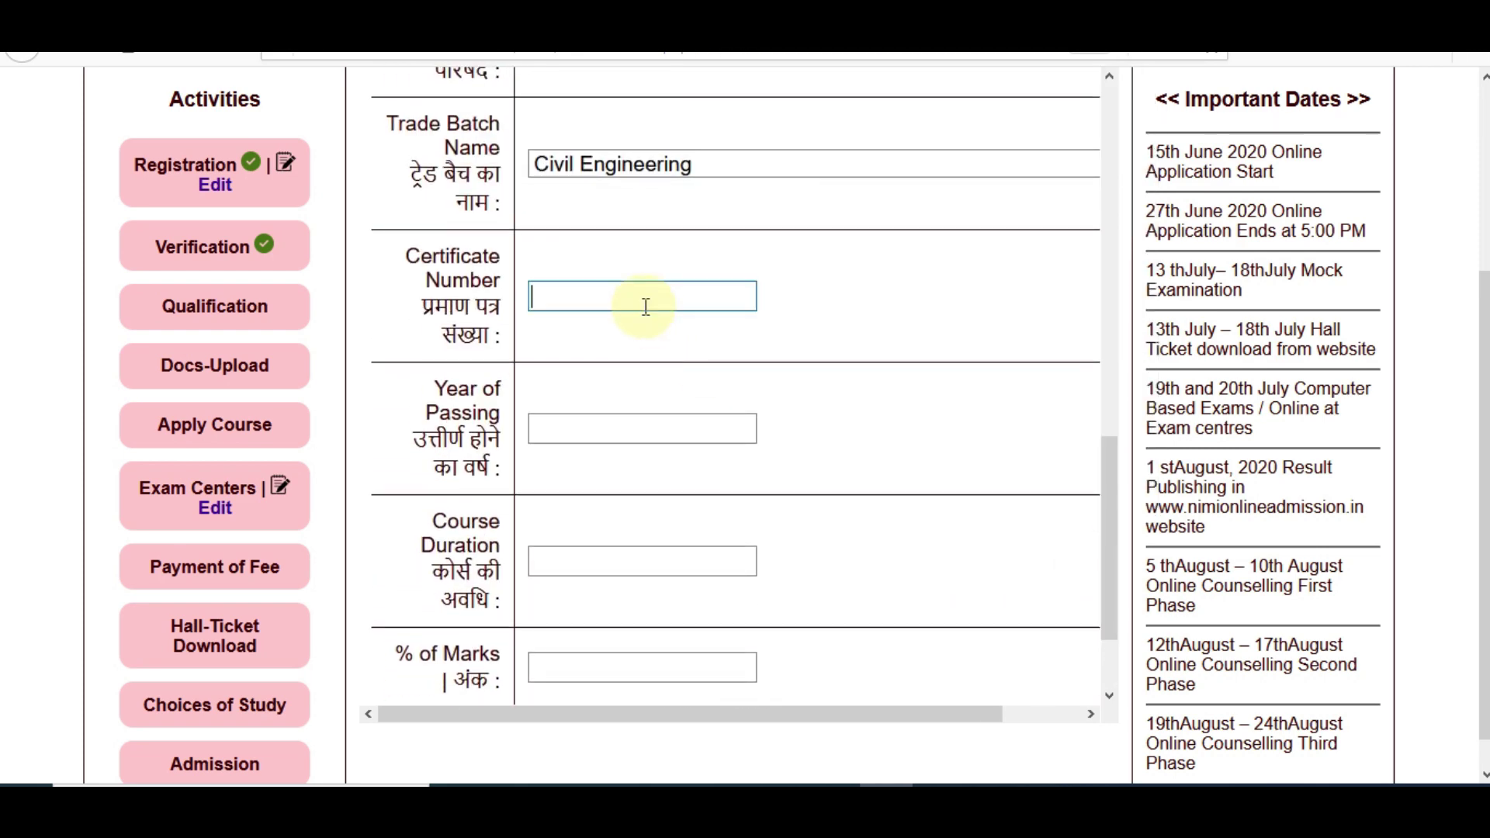
left_click(641, 425)
type("20")
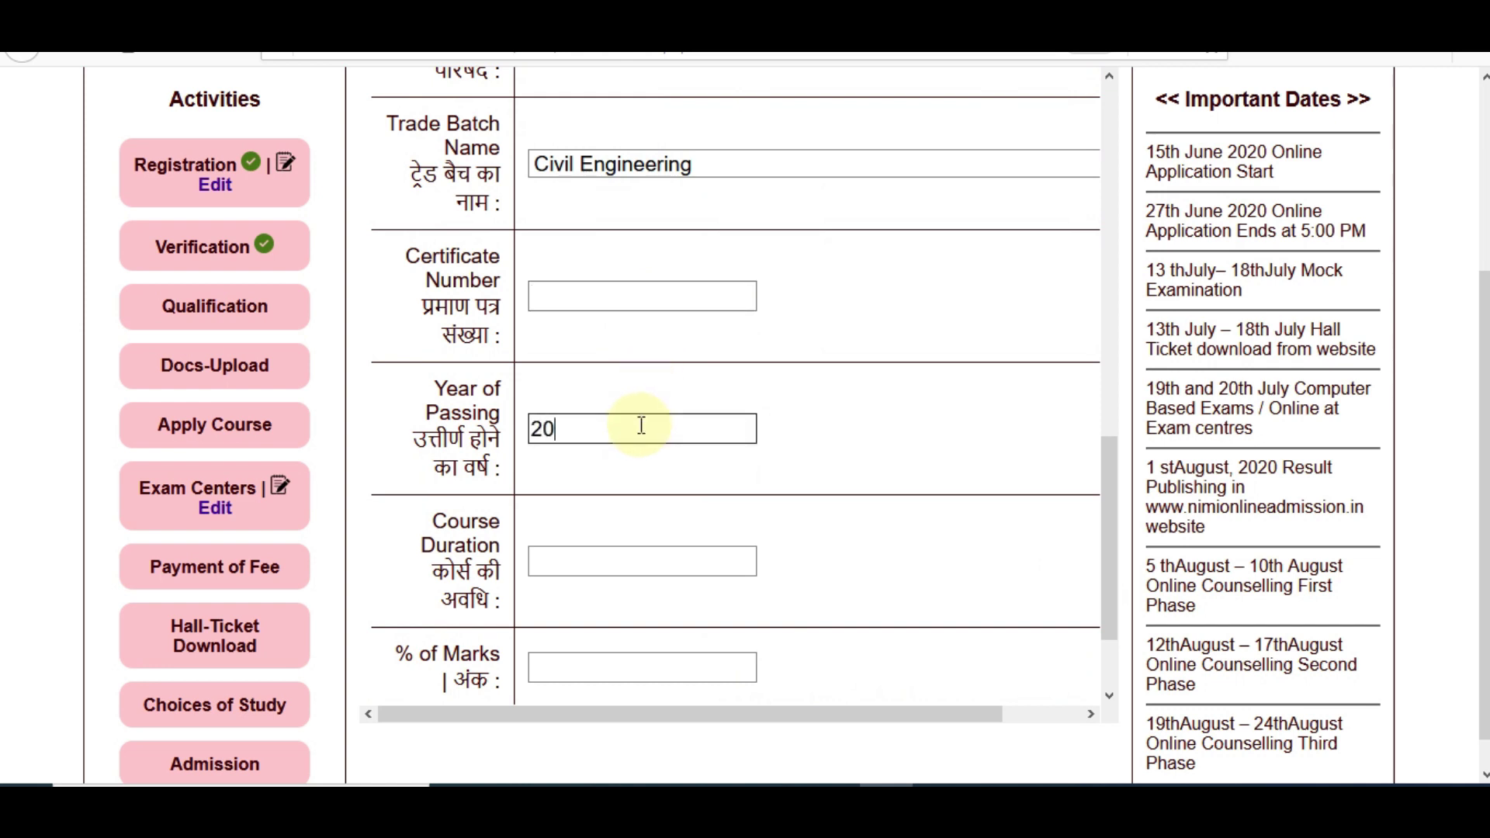
type("16")
left_click(631, 560)
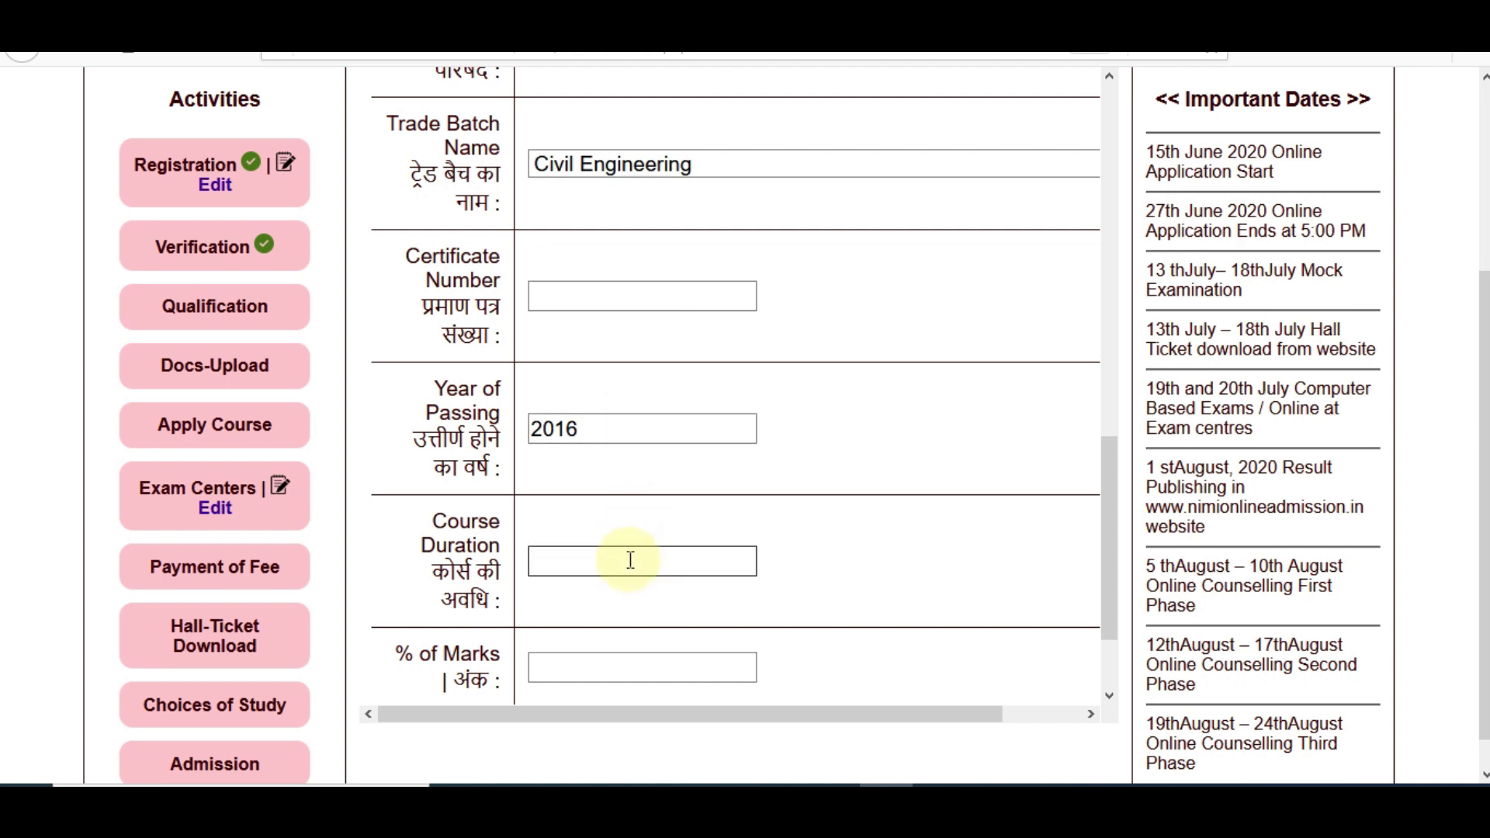
type("3")
left_click_drag(1111, 569, 1120, 628)
left_click(662, 562)
type("72")
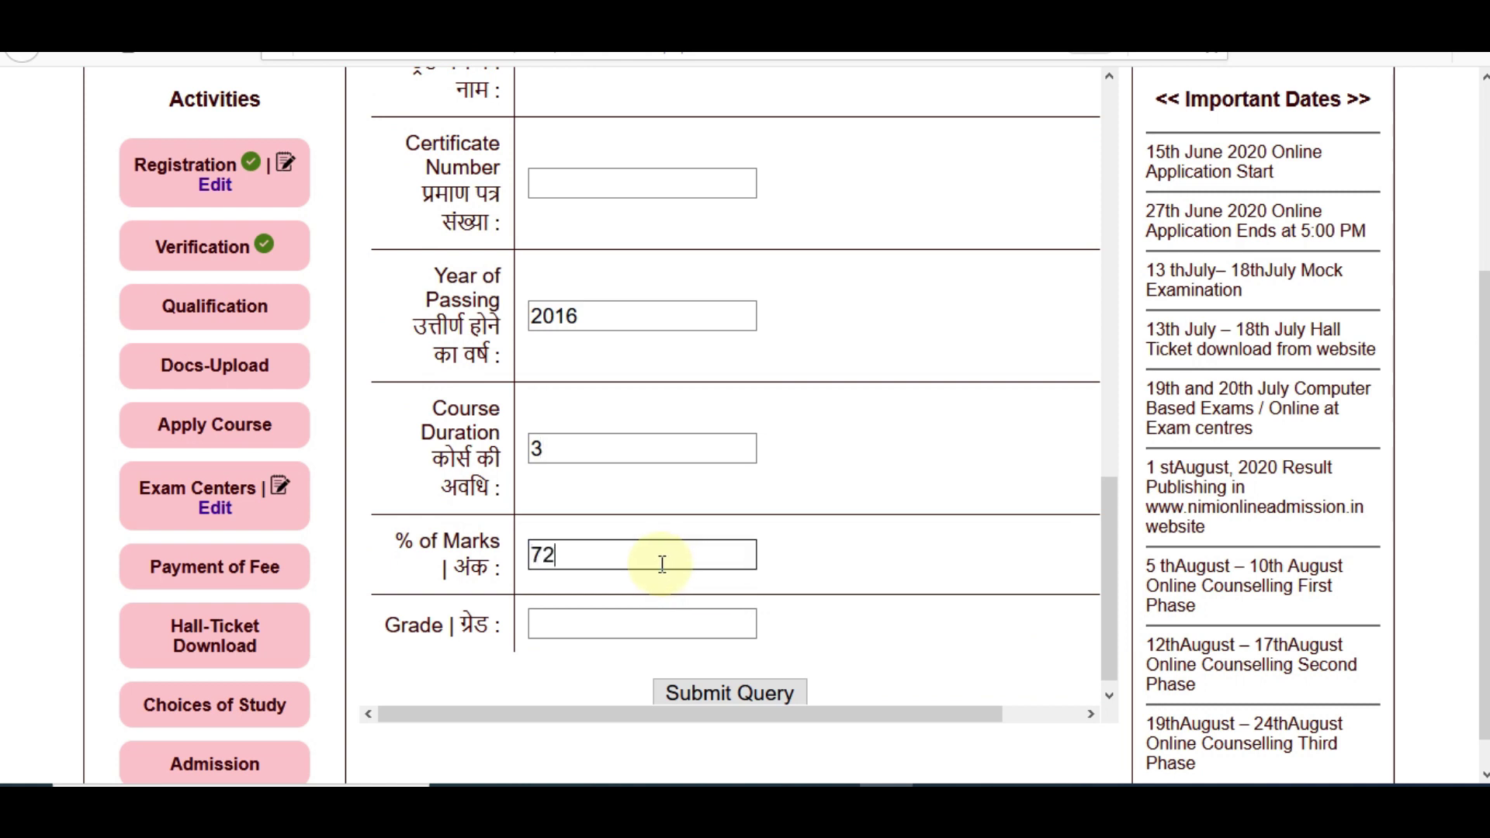
left_click(574, 628)
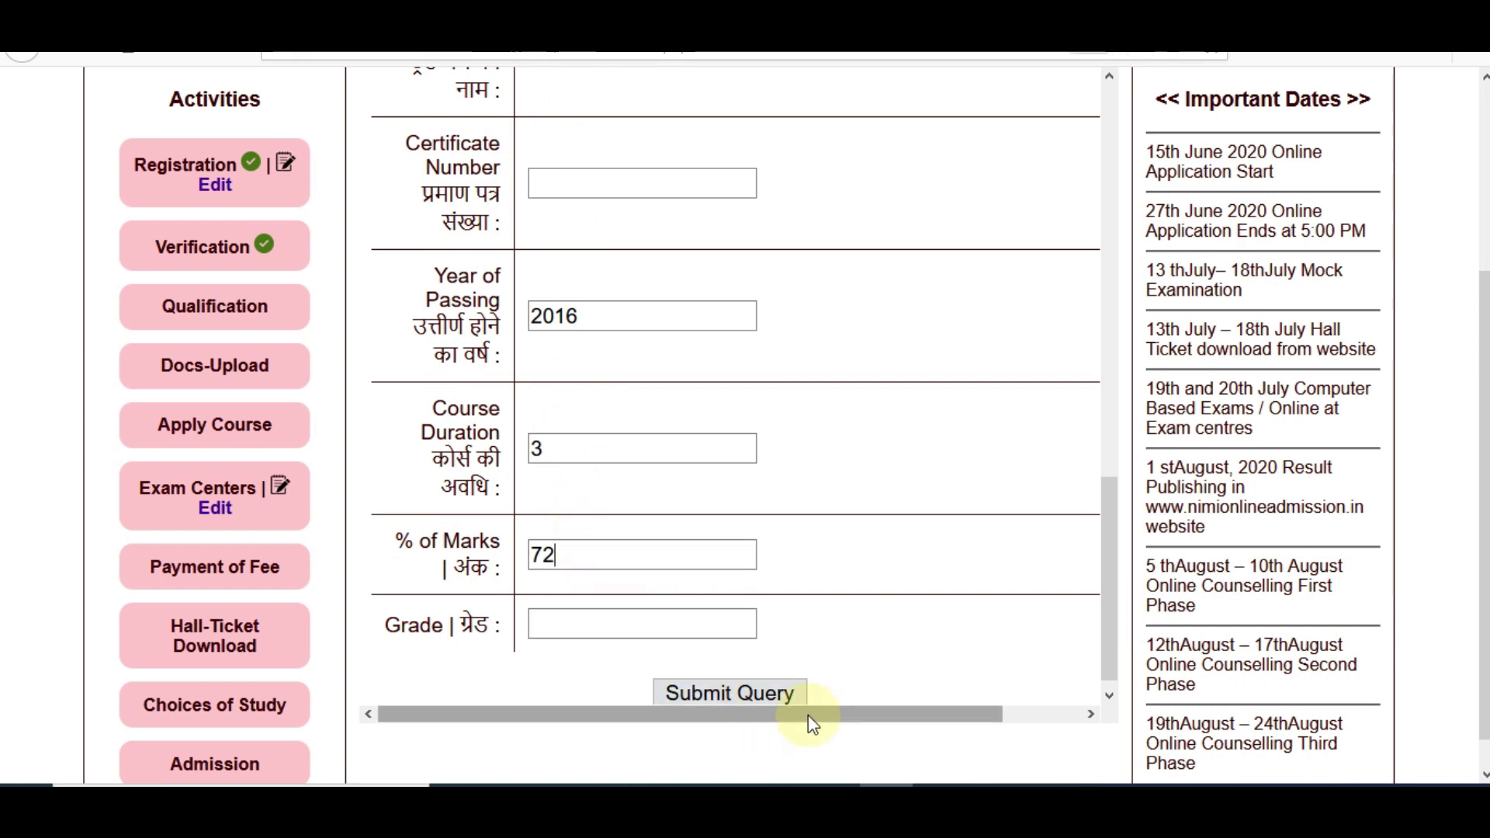
Submit the qualification details and dismiss the browser's resend prompt
left_click(752, 691)
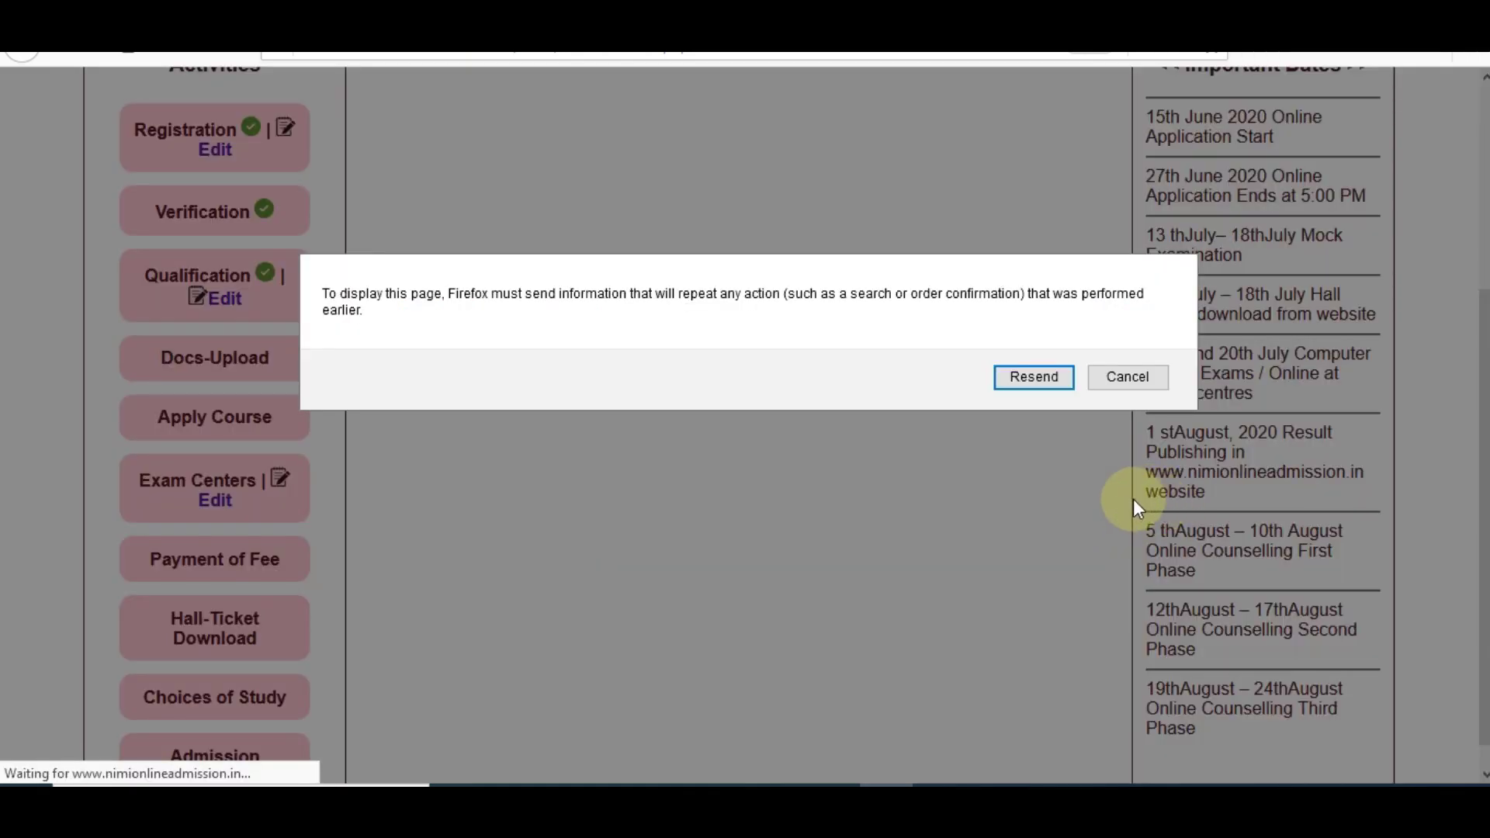
left_click(1014, 380)
key("F5")
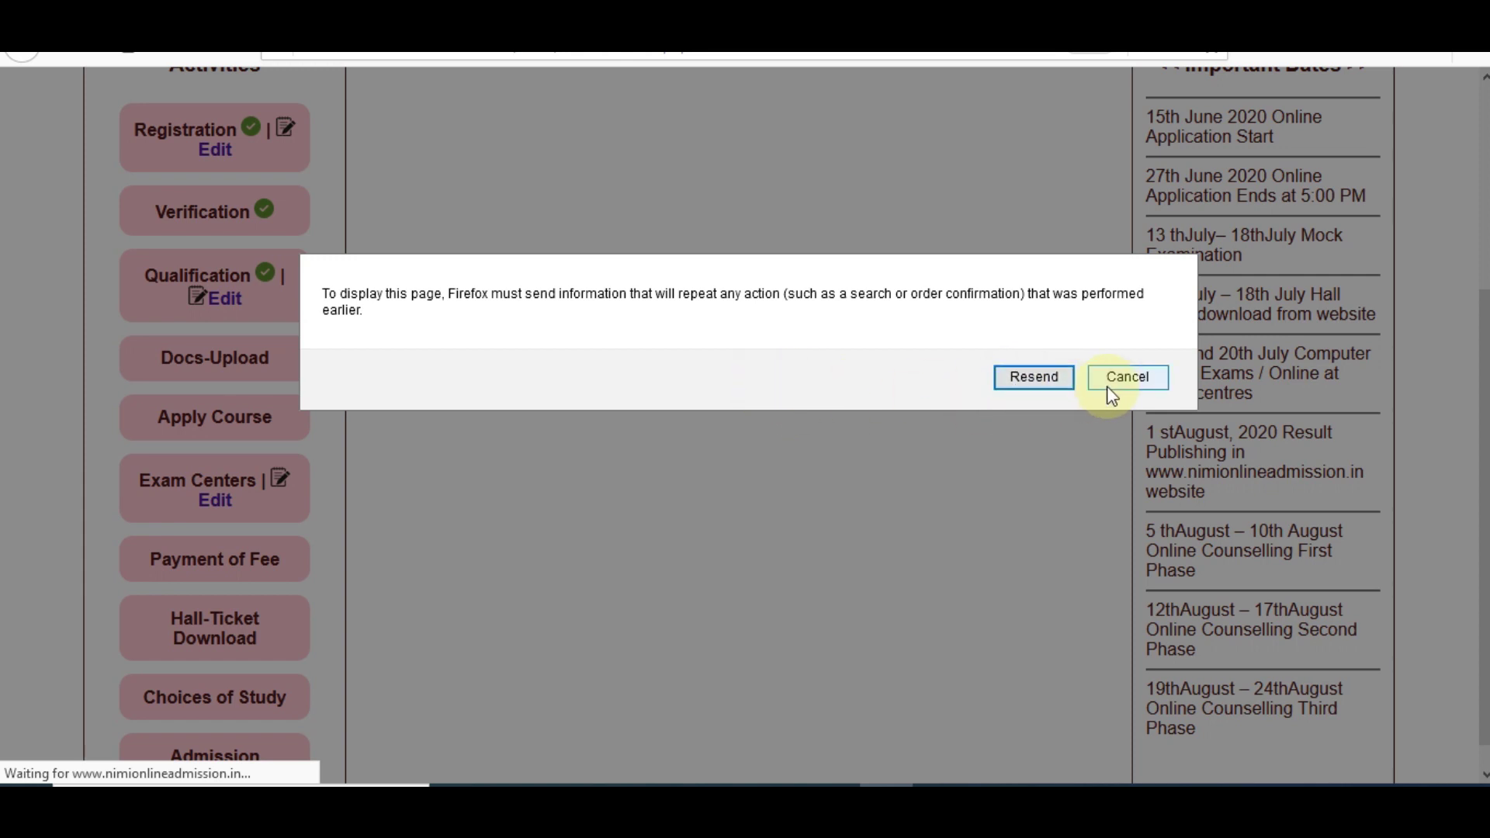
left_click(1126, 377)
scroll(1414, 434, "up", 3)
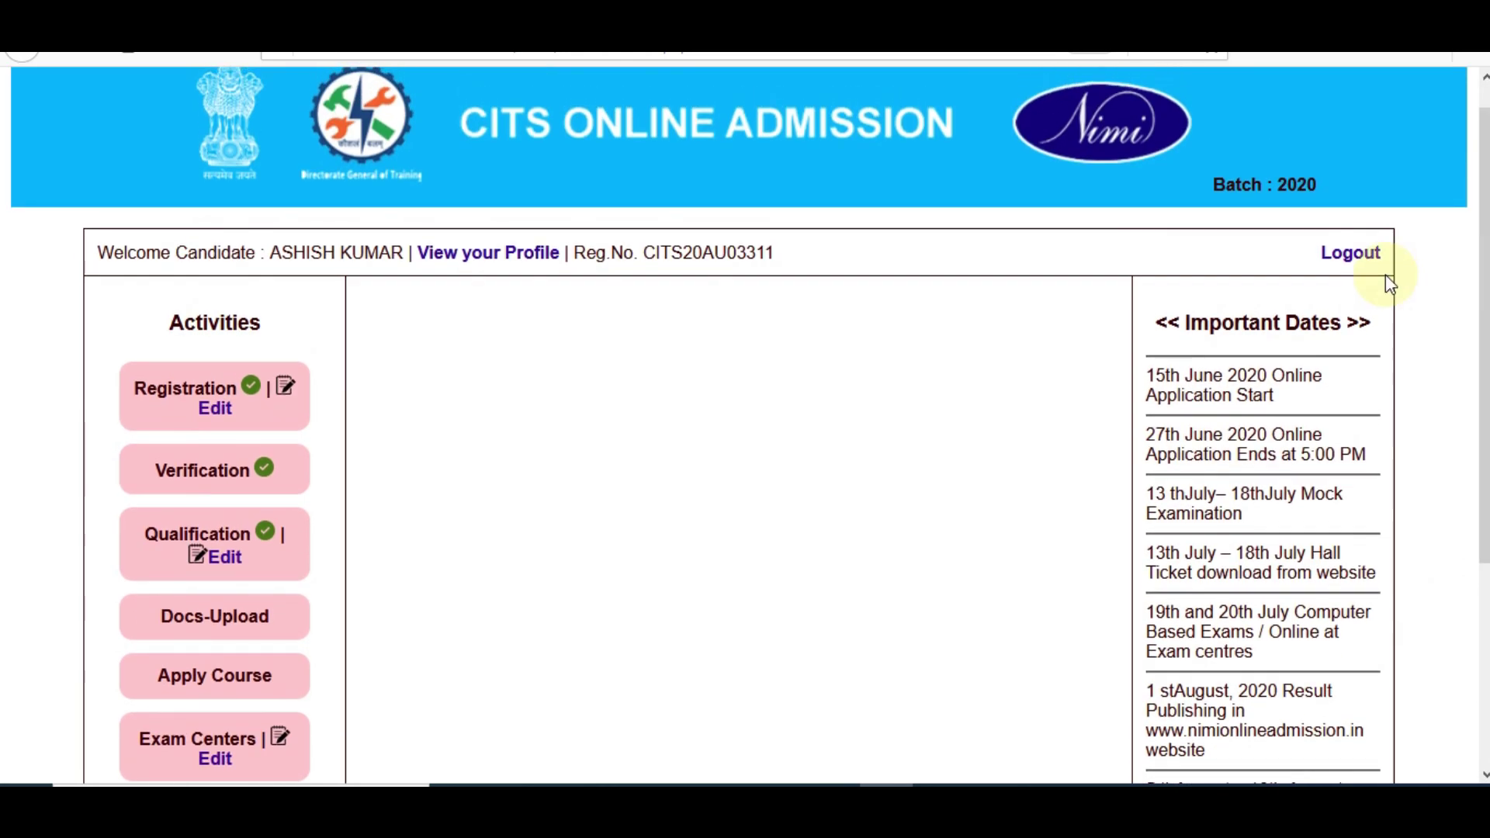
Log out and back in, then choose HSSC.jpg as the Photo with Signature in Docs-Upload
left_click(1354, 259)
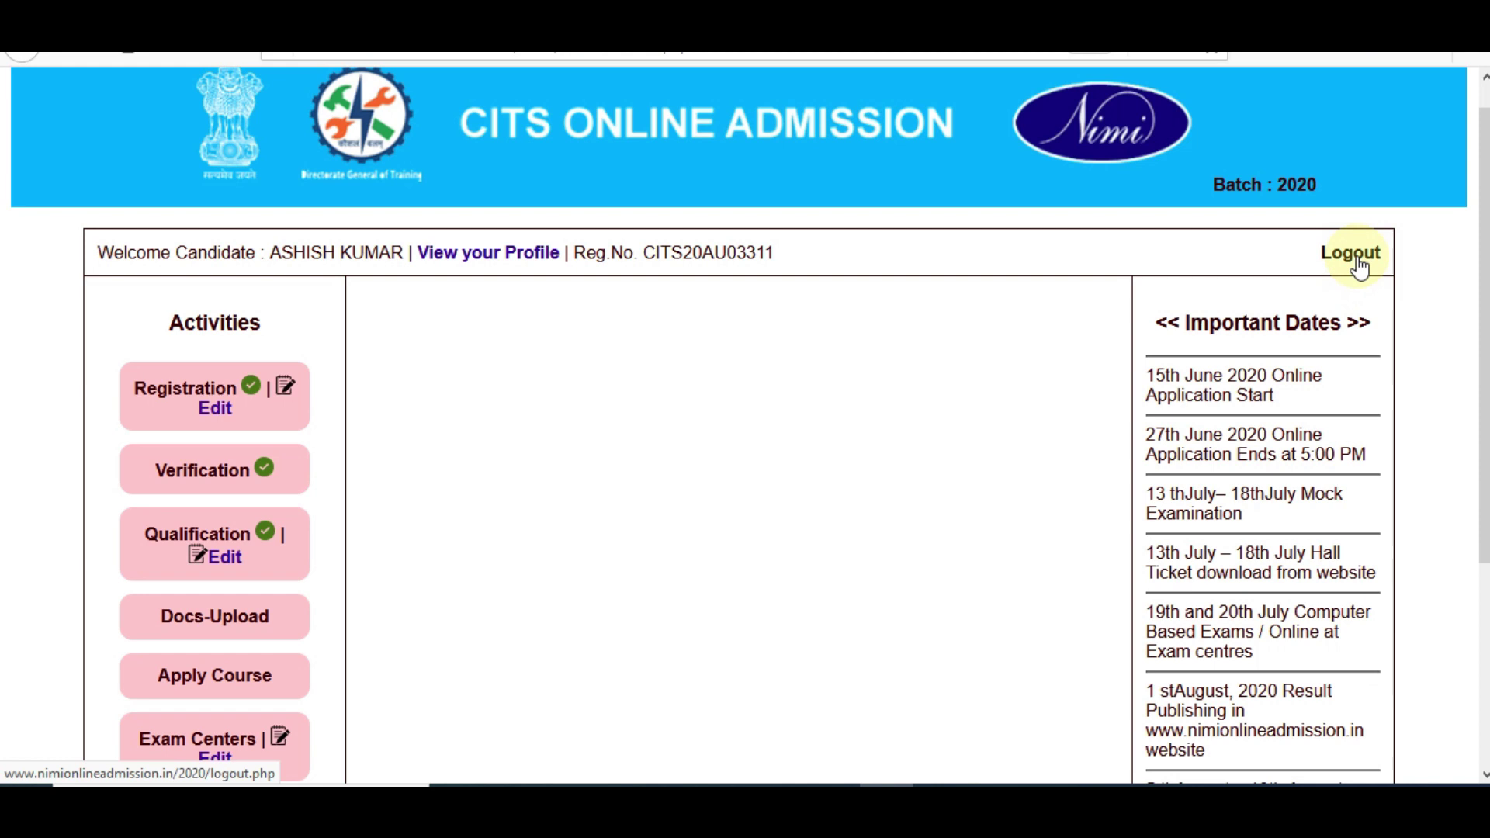
left_click(1130, 419)
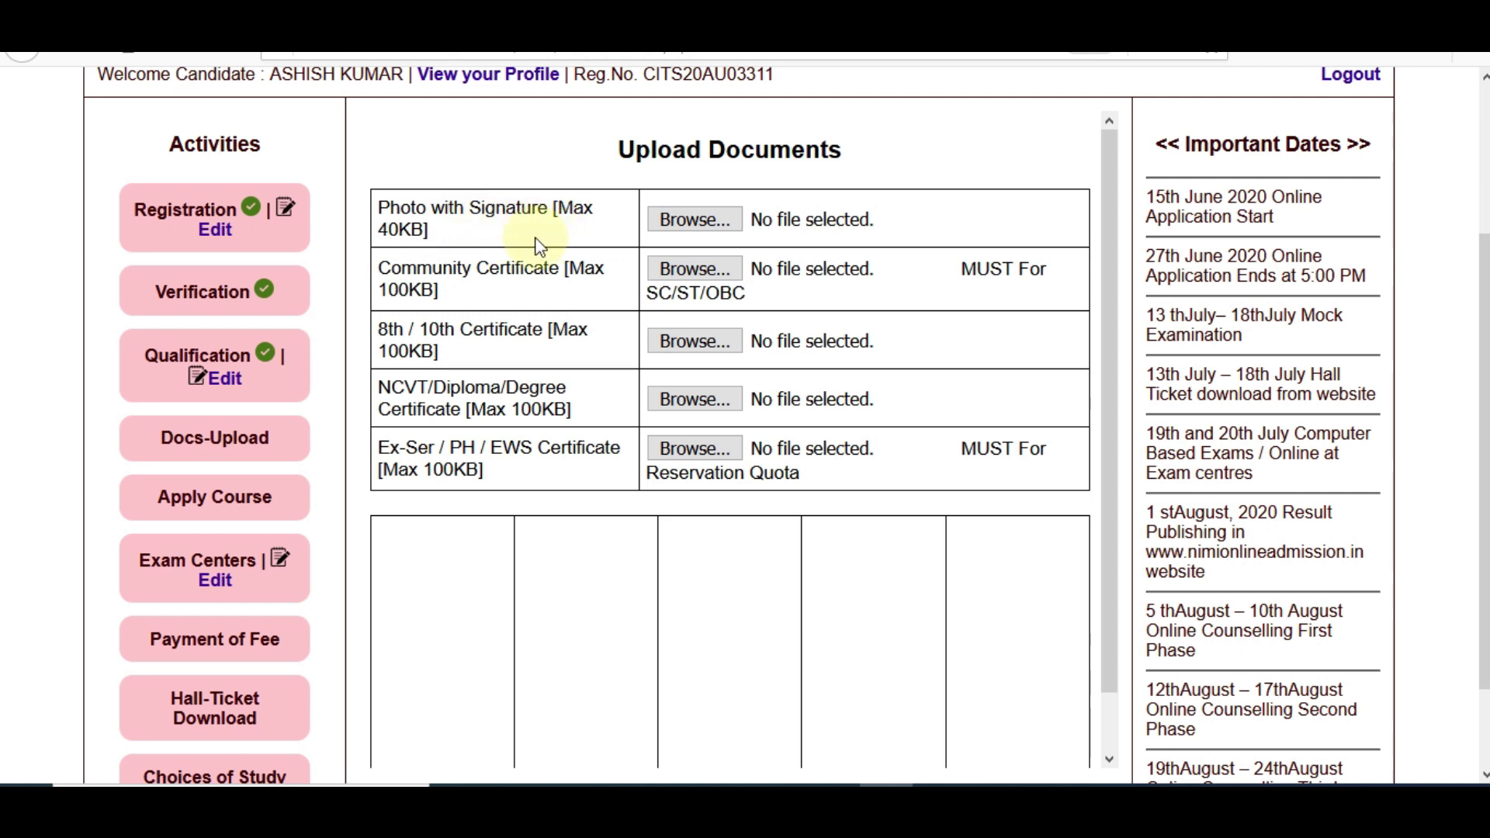
left_click(733, 220)
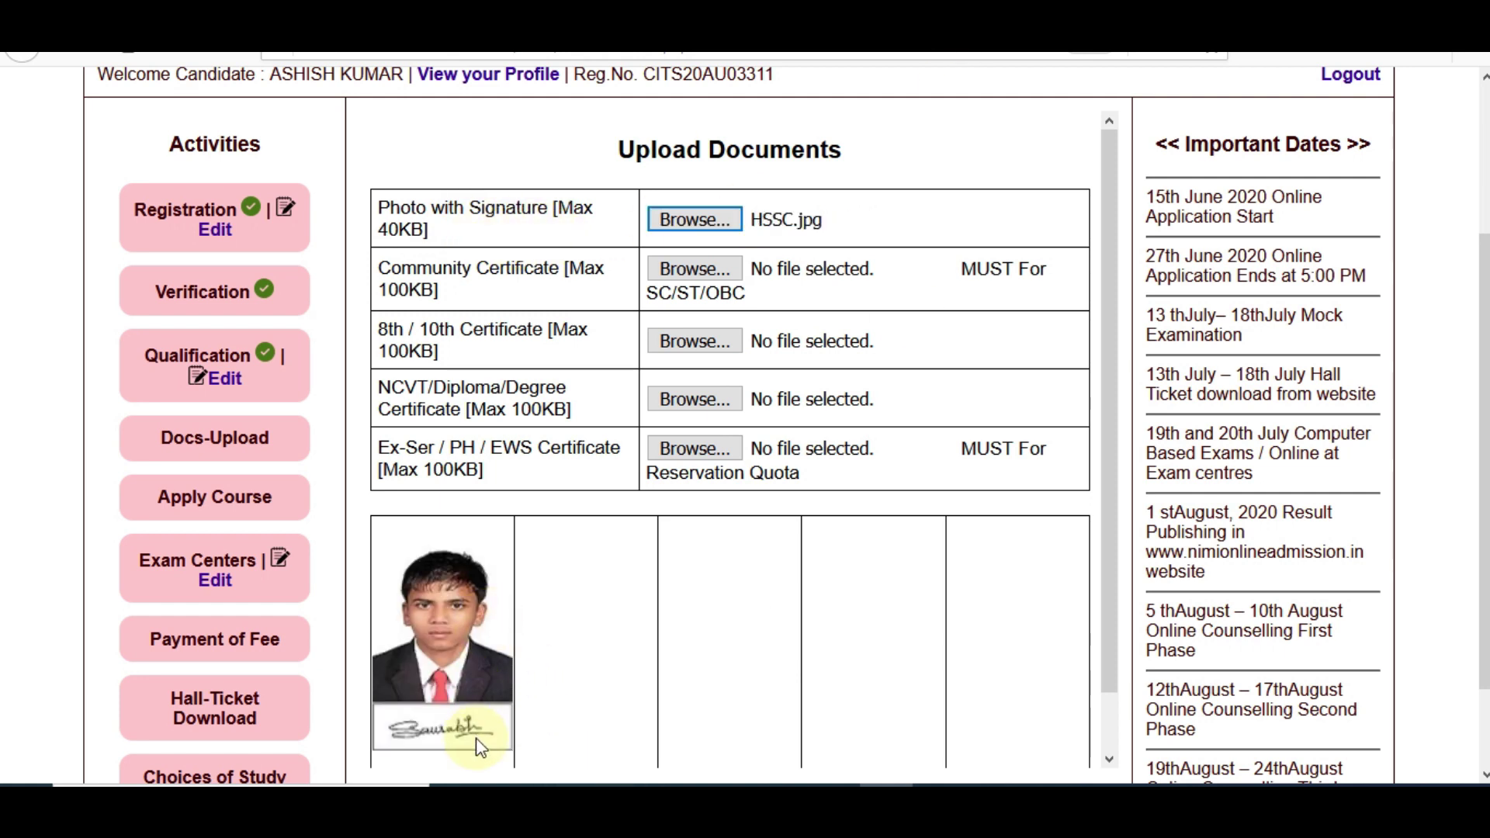
scroll(536, 737, "down", 1)
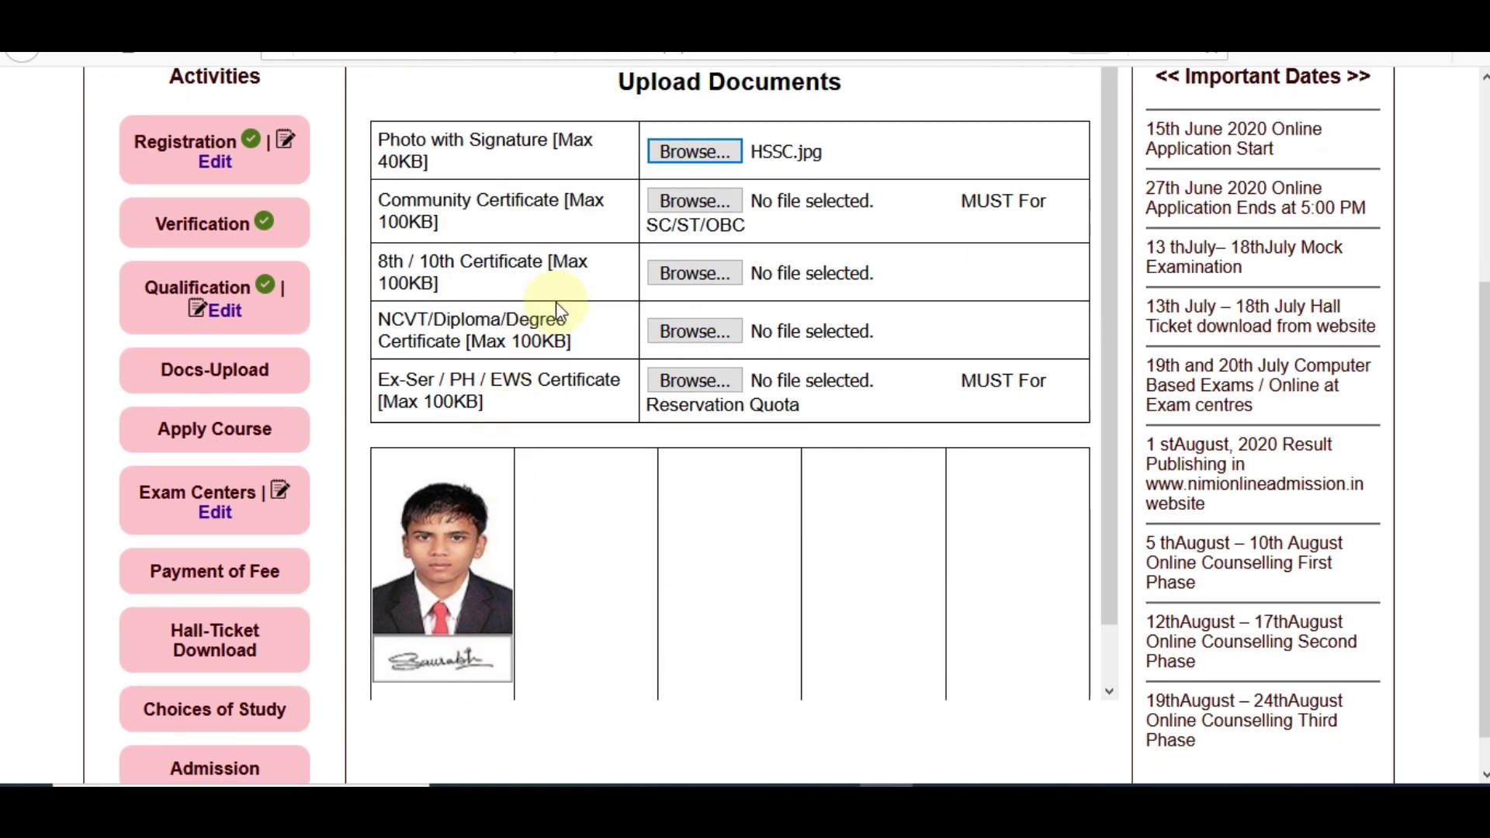
left_click(489, 225)
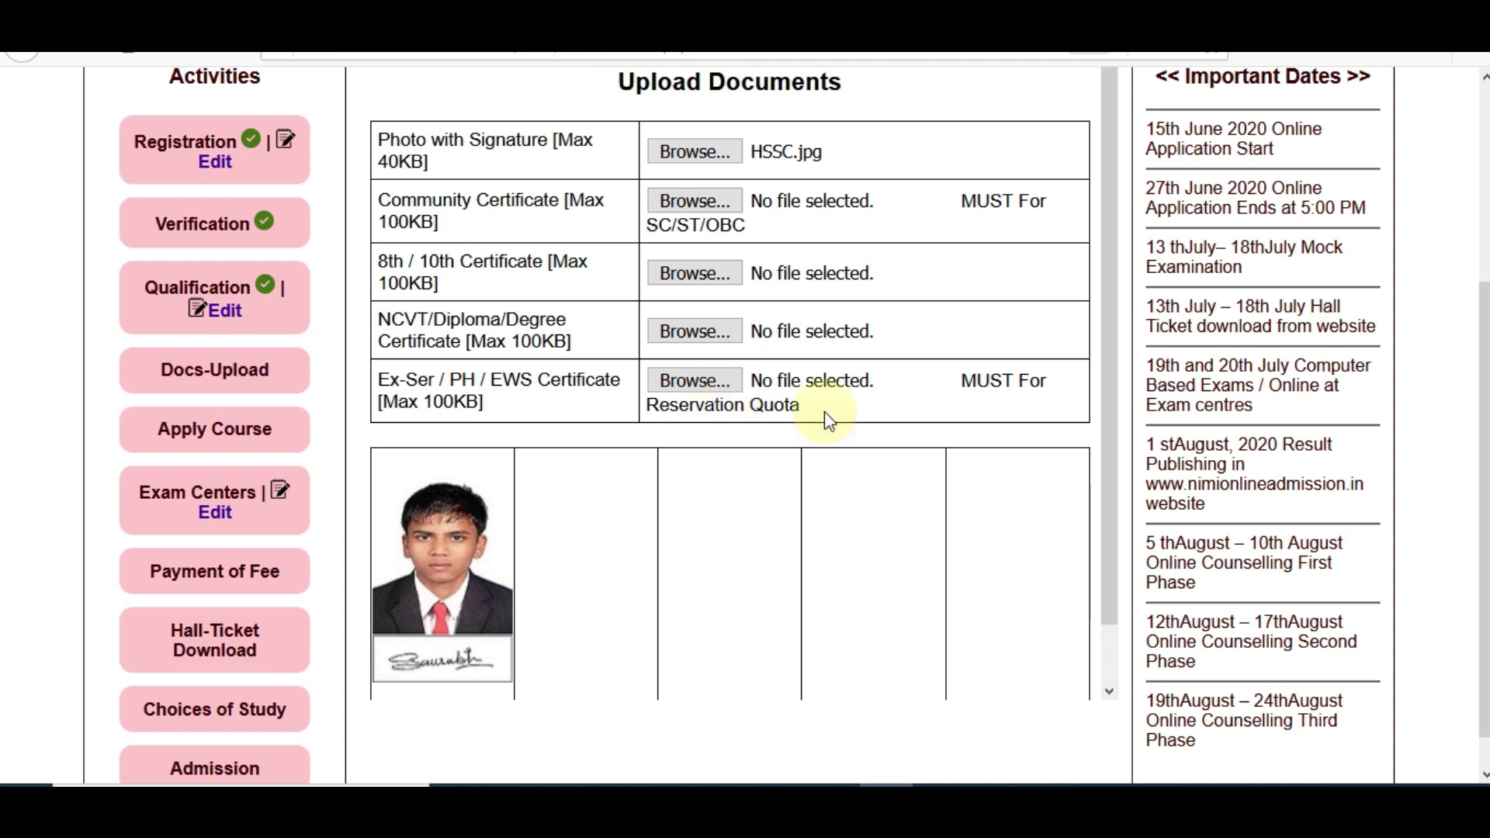
scroll(1021, 437, "down", 1)
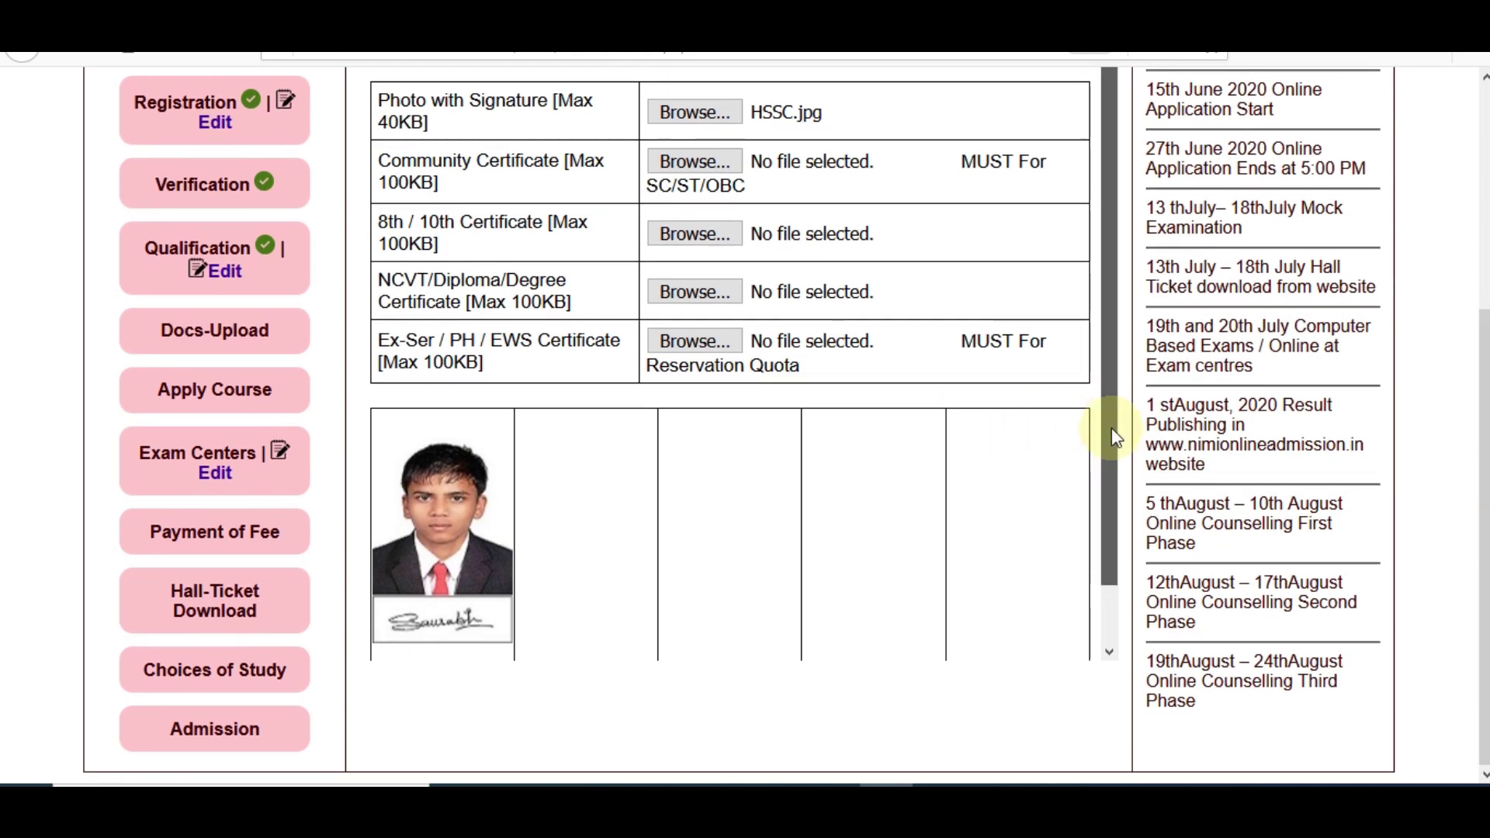
scroll(1111, 427, "down", 1)
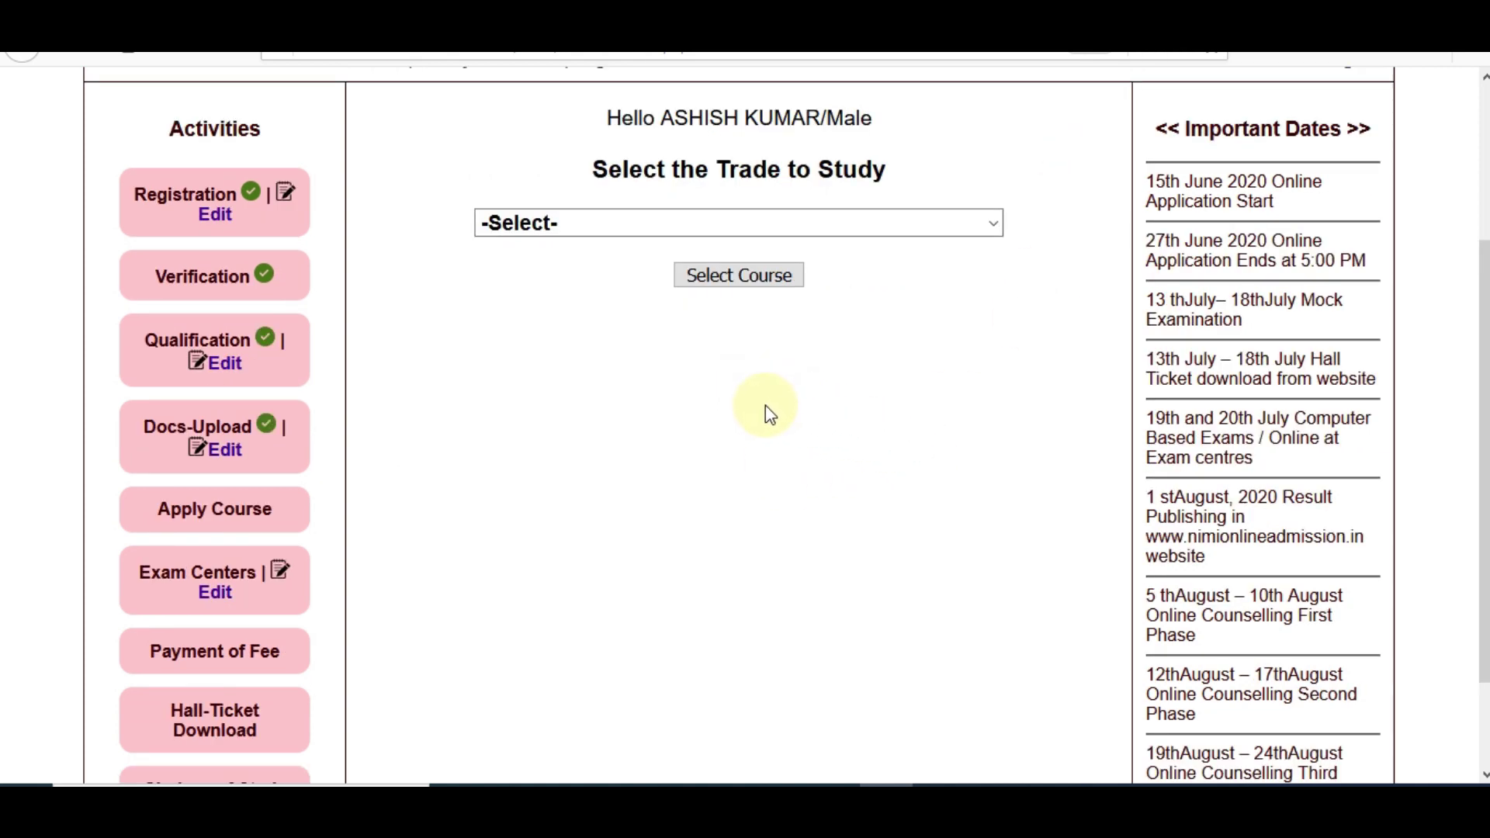
Choose Draughtsman Civil from the trade list and submit it as the course to study
left_click(648, 226)
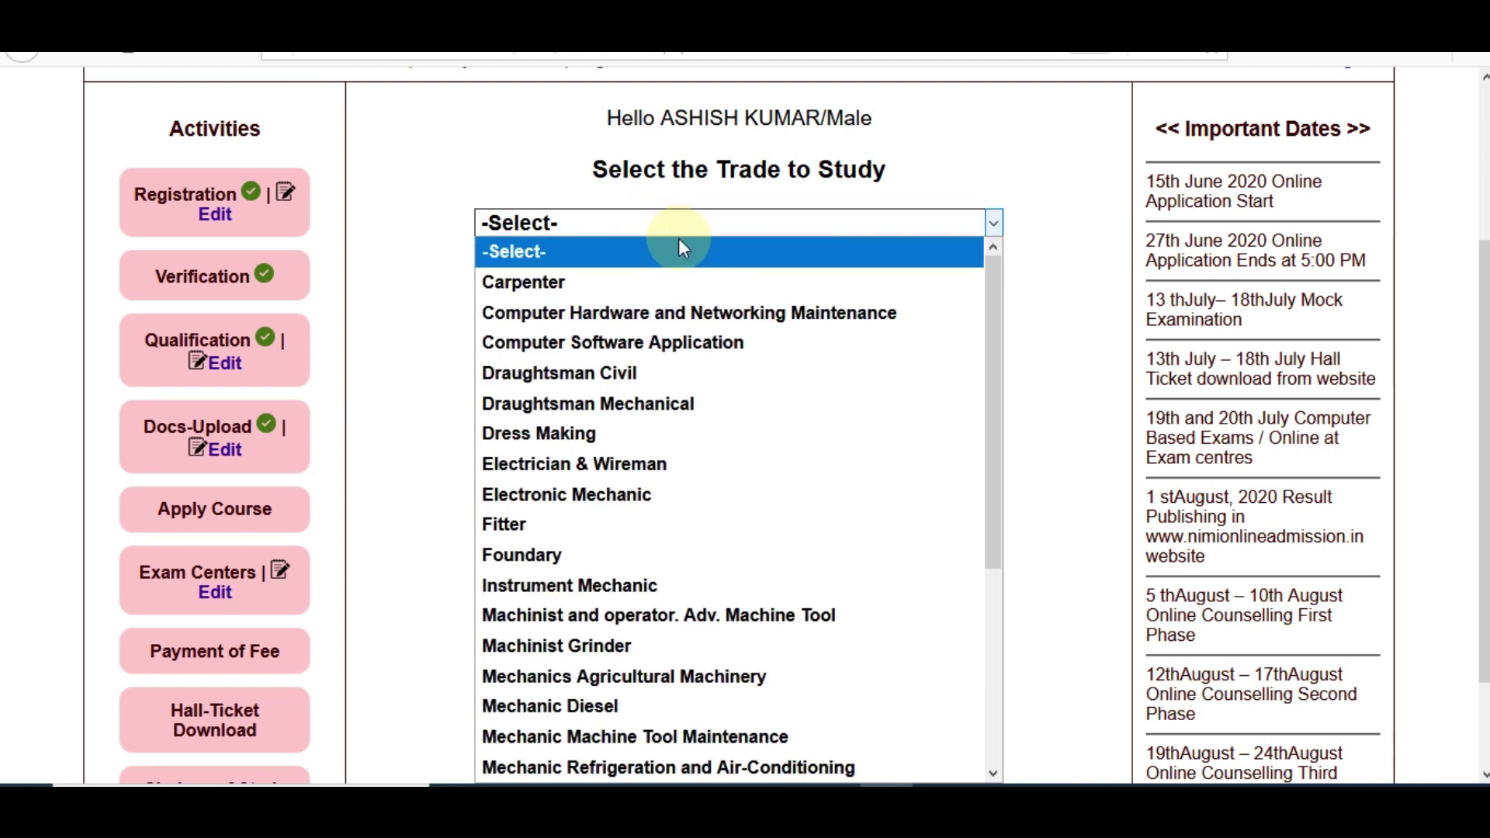
left_click_drag(992, 318, 1013, 574)
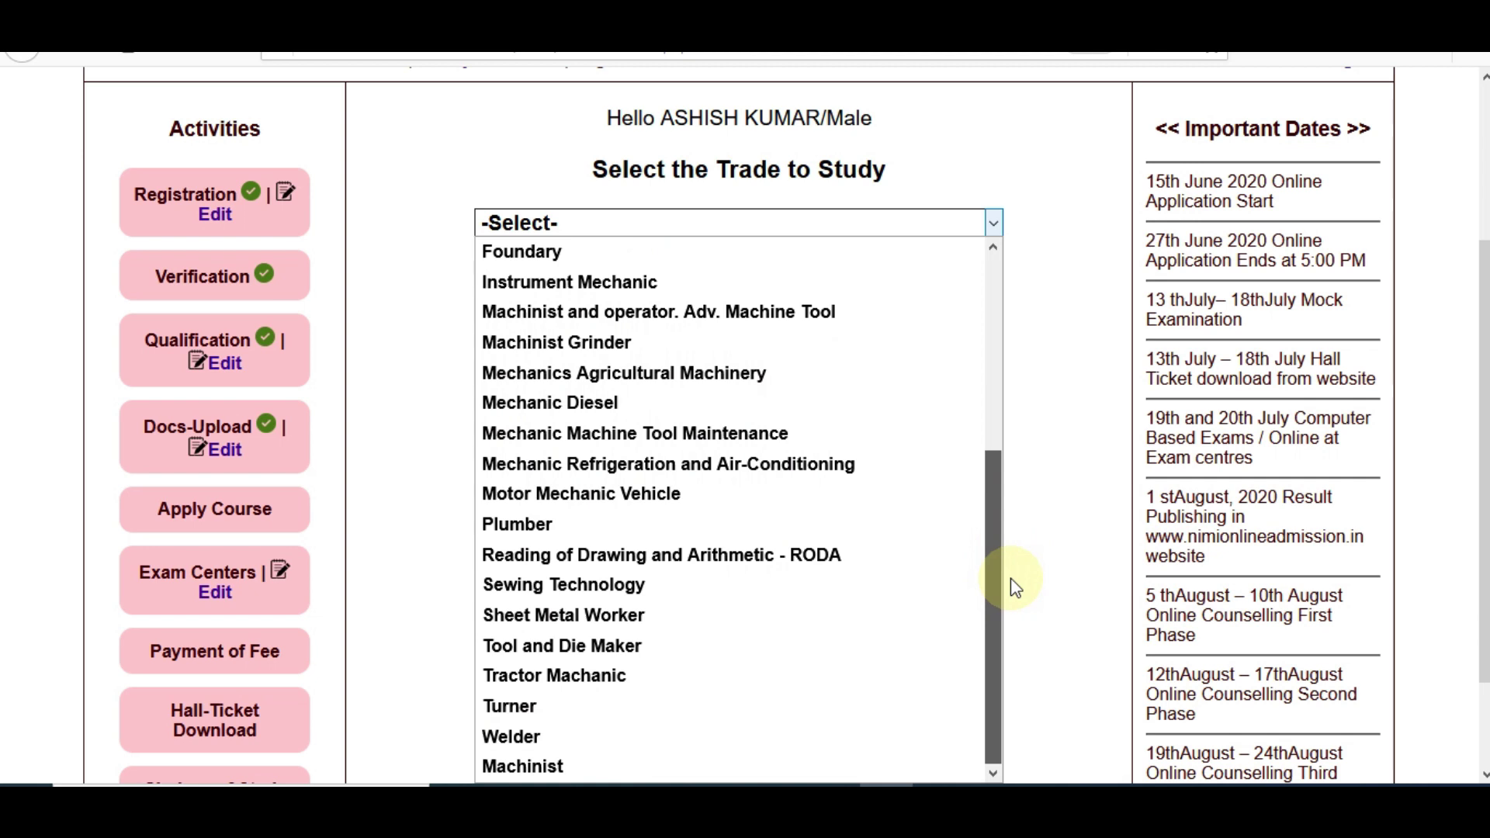
left_click_drag(1010, 588, 984, 323)
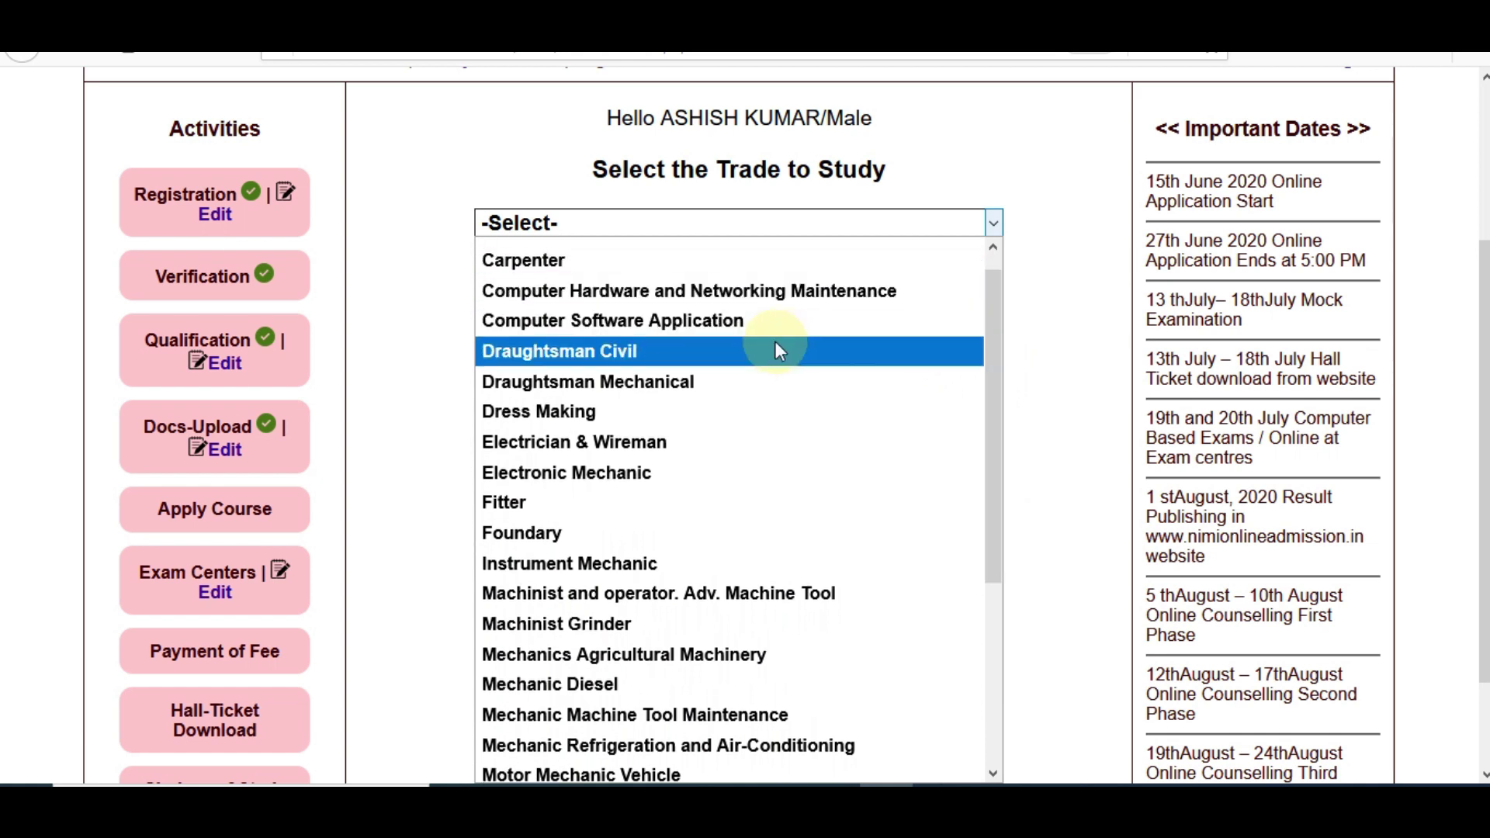
left_click(730, 351)
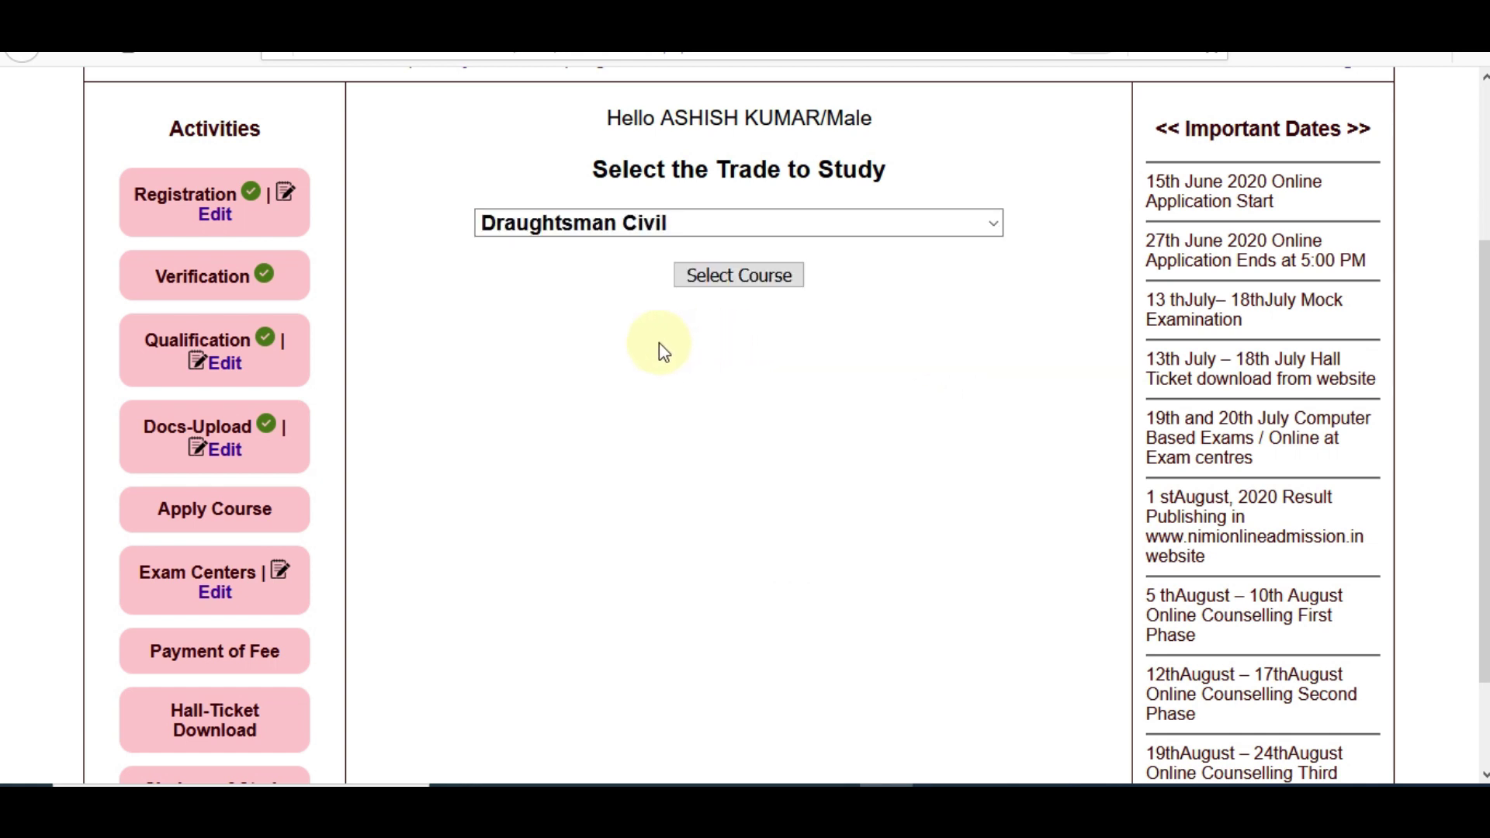
left_click(739, 276)
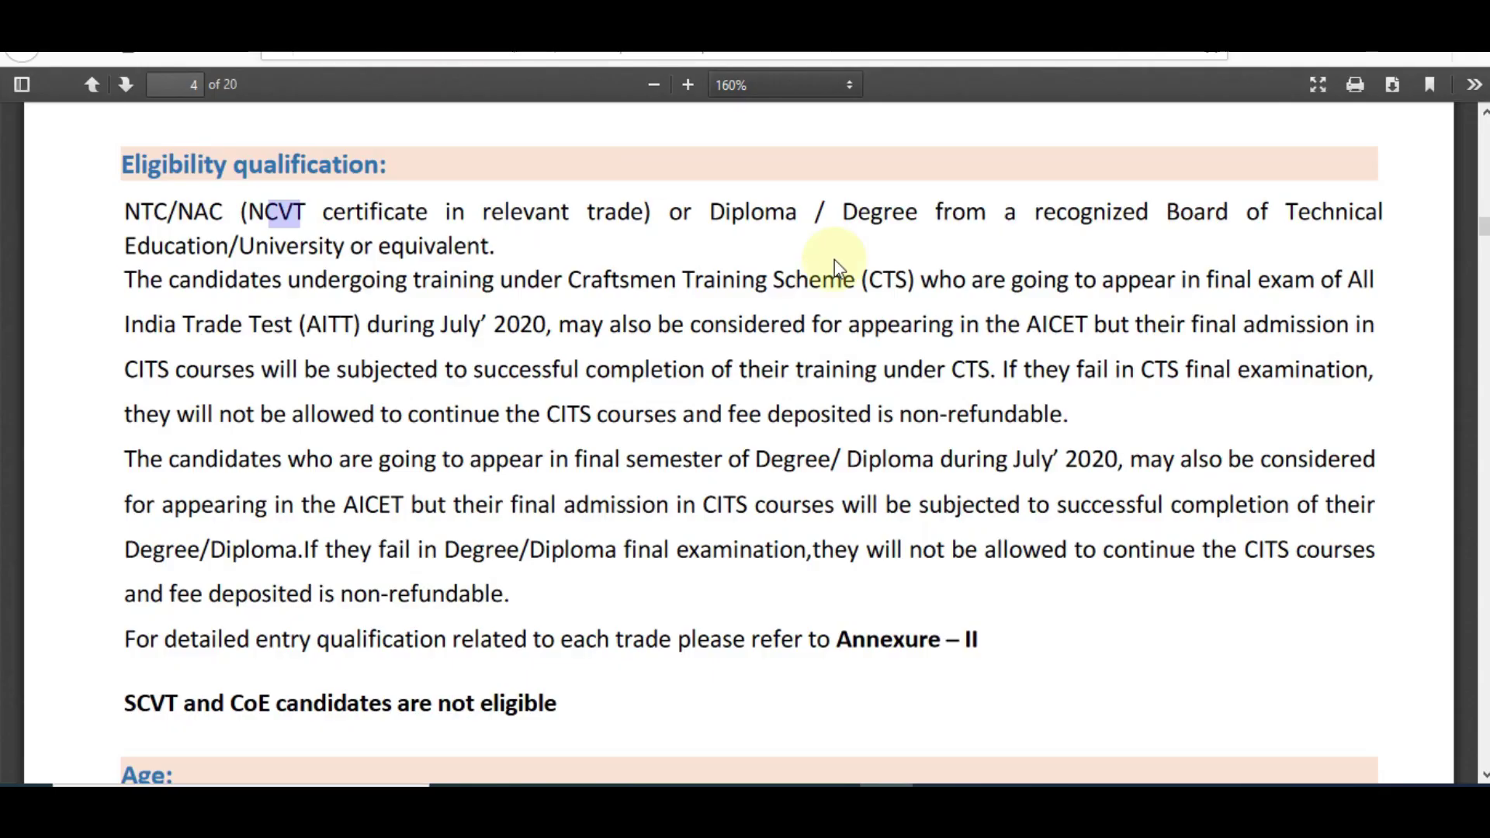
left_click(916, 342)
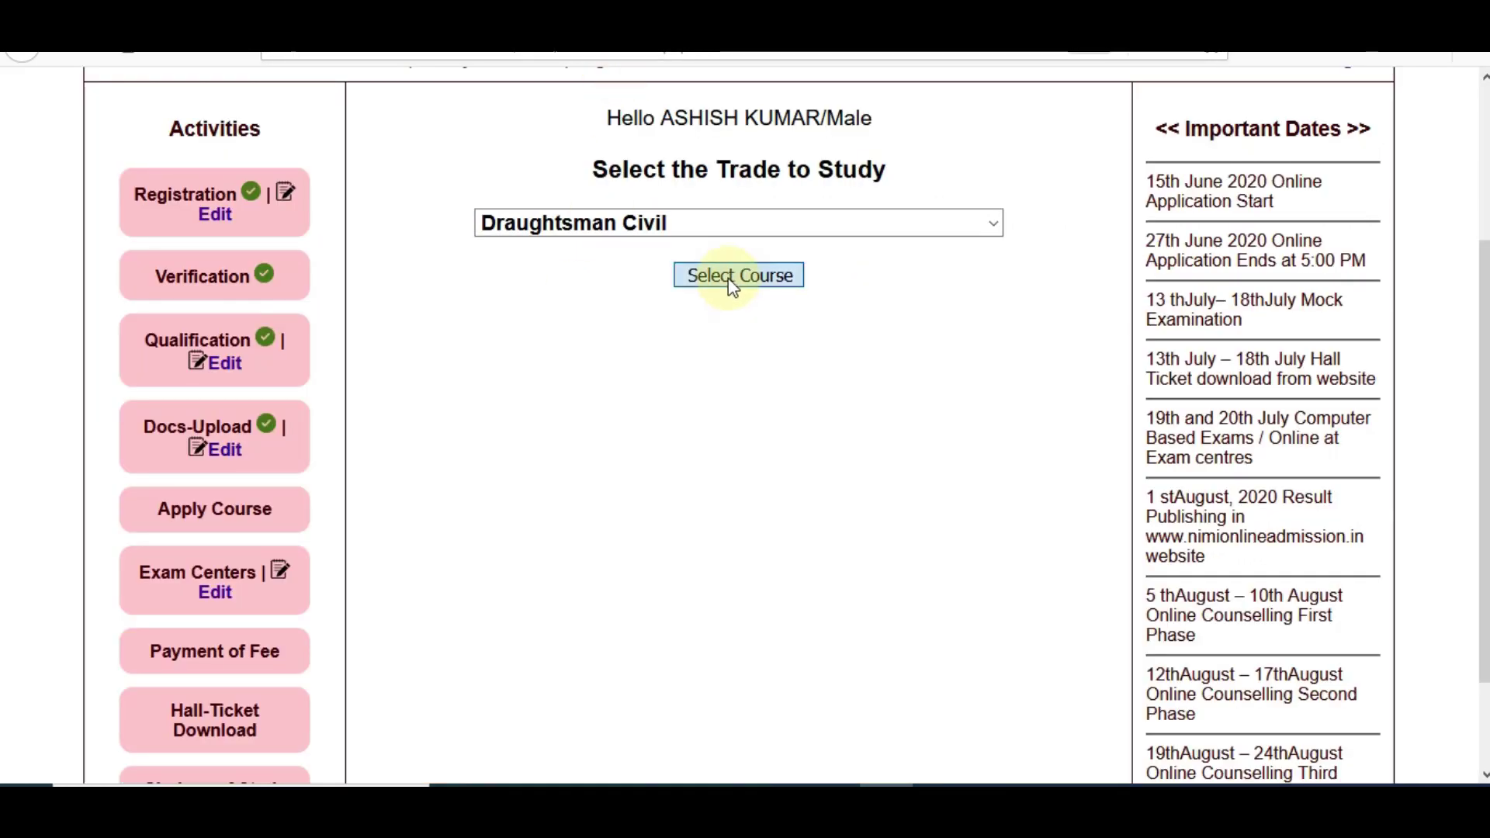
left_click(731, 285)
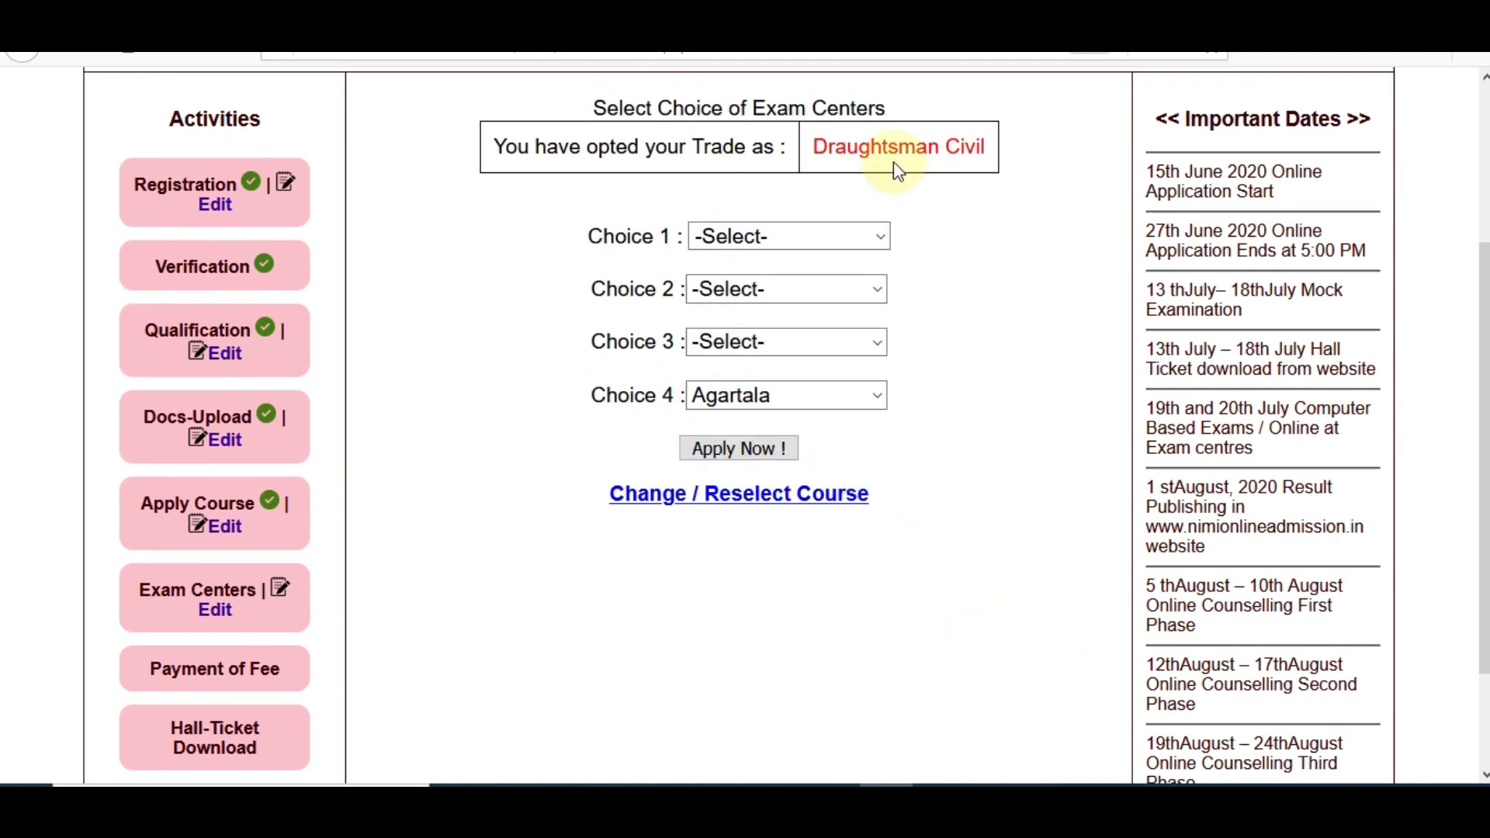
Set exam centre choices 1–4 to Jaipur, Jodhpur, Dehradun and Indore, then submit them
left_click(809, 236)
left_click_drag(882, 322, 888, 481)
left_click(776, 503)
left_click(795, 292)
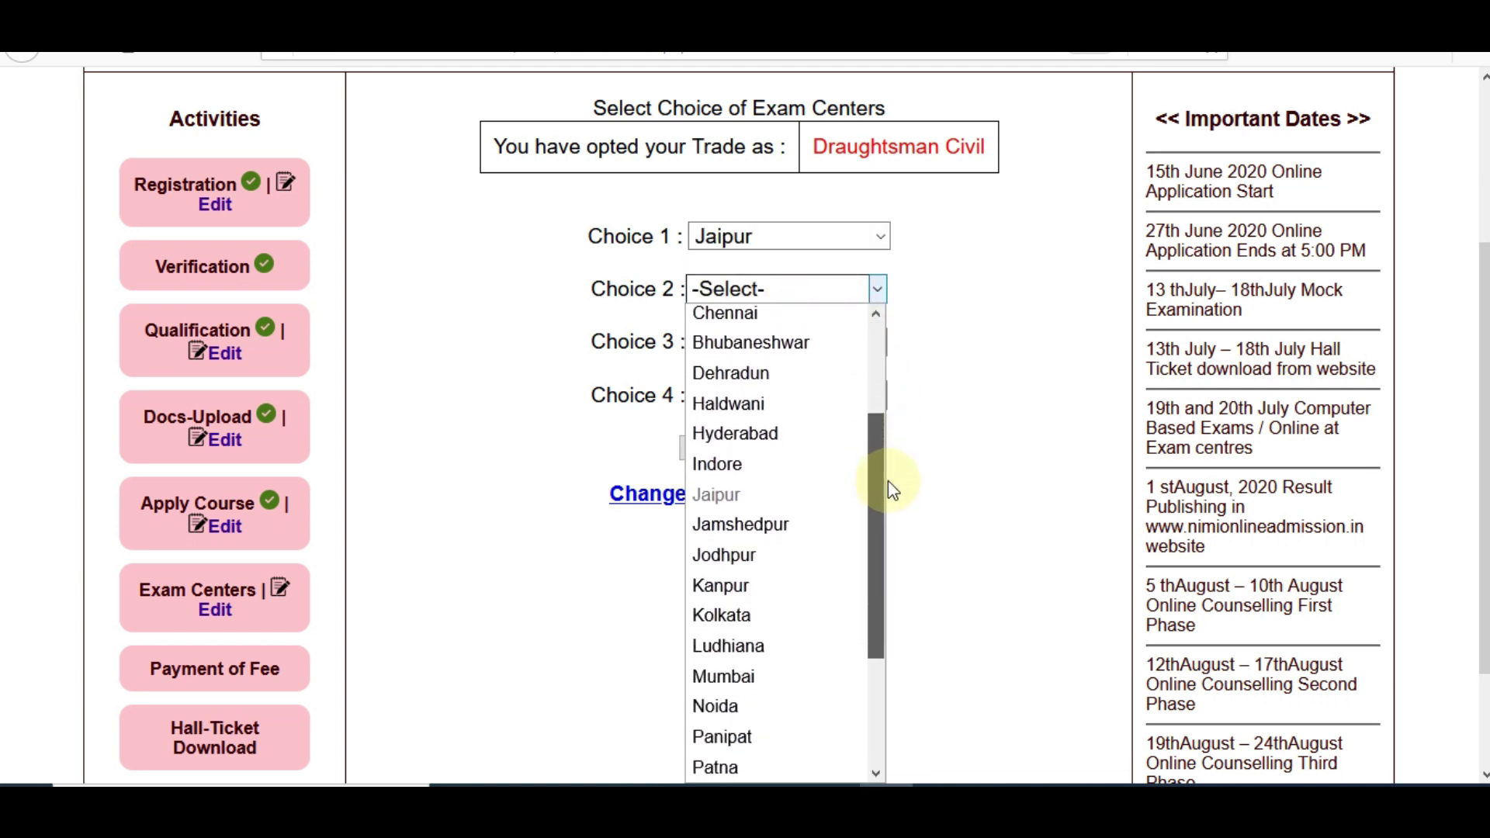
left_click(803, 556)
left_click(784, 345)
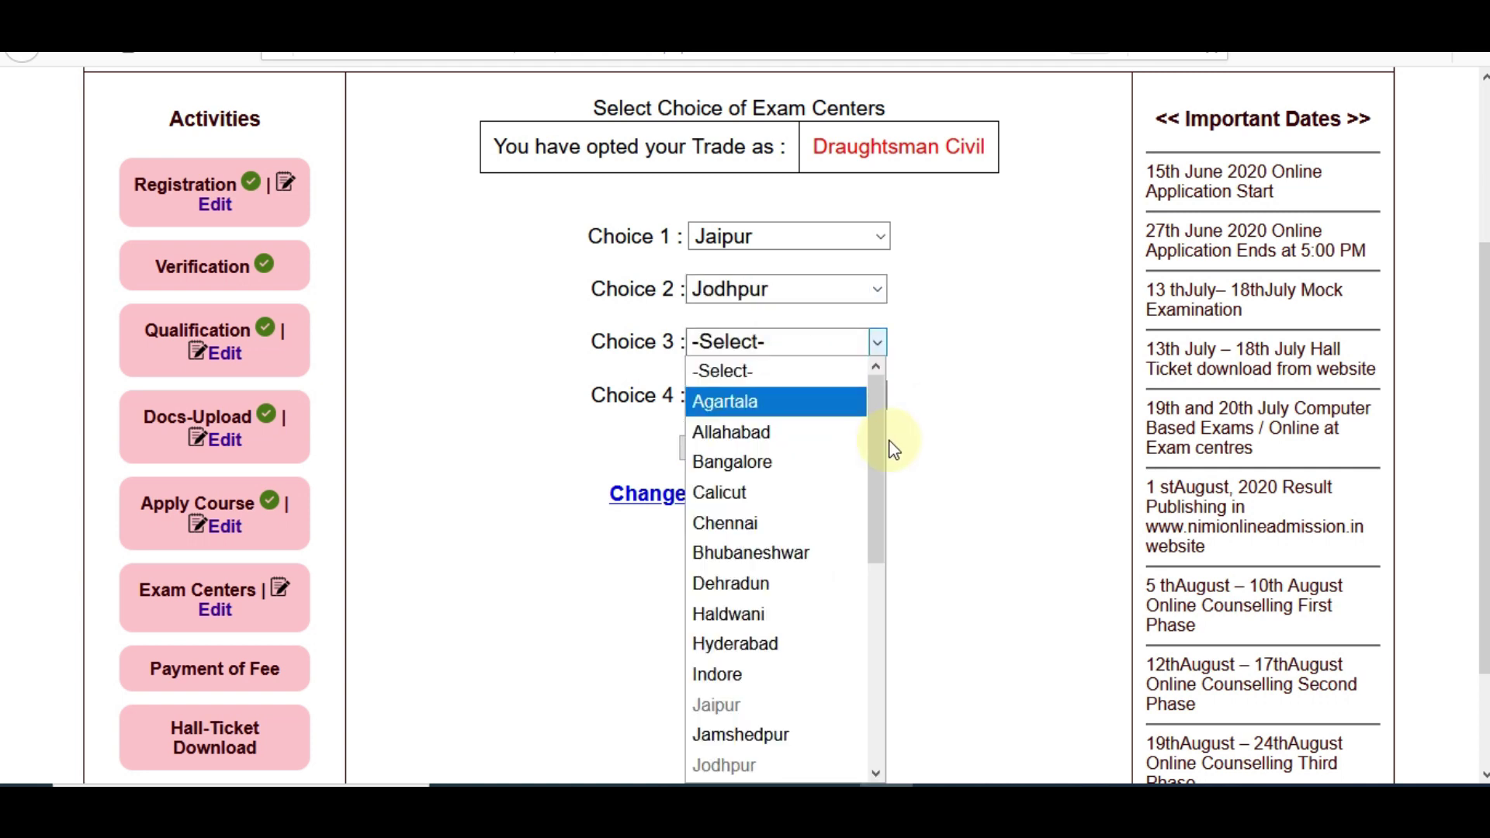
left_click_drag(893, 571, 901, 471)
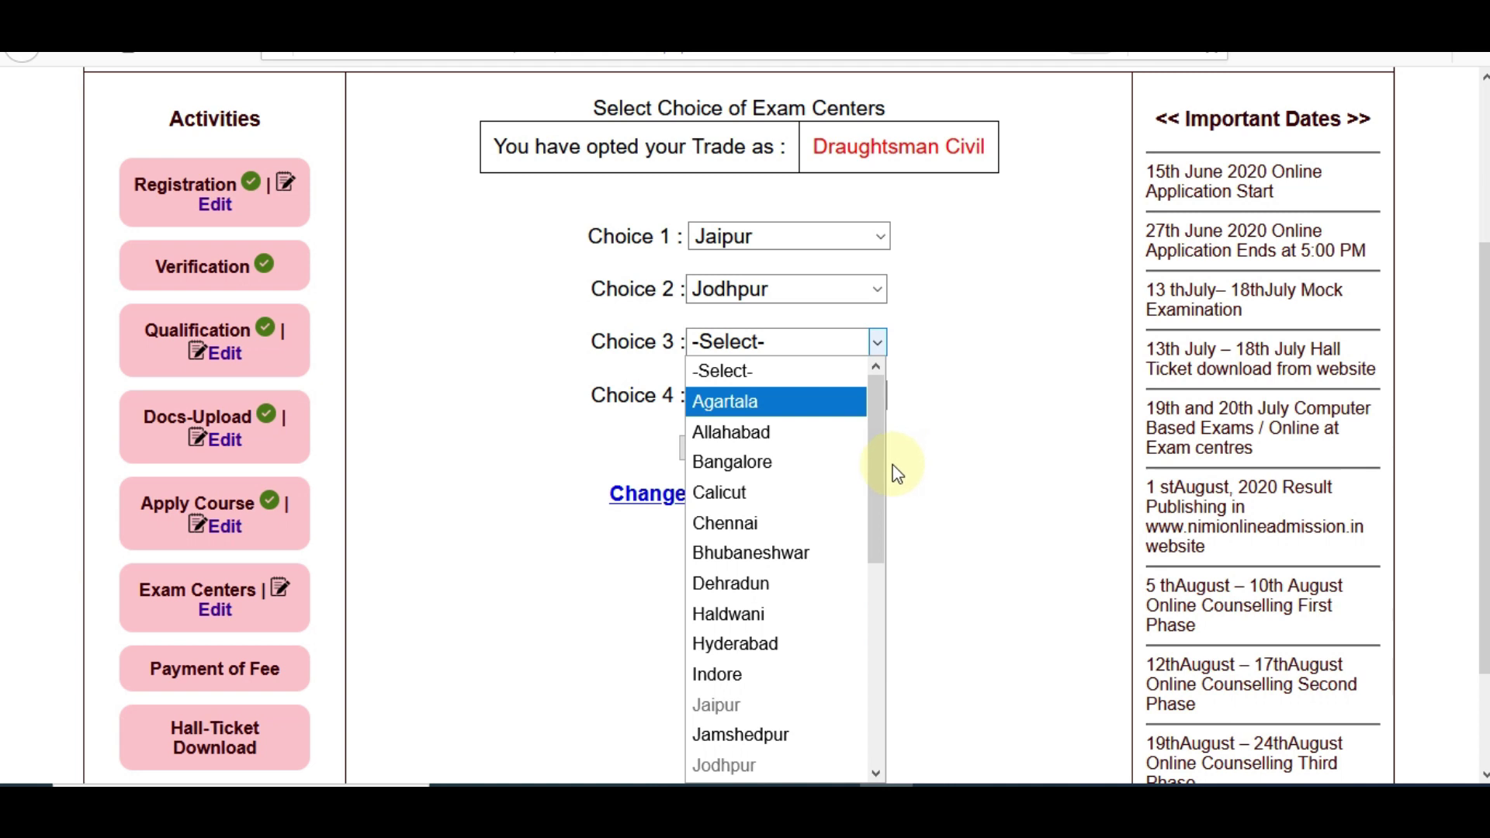
left_click(790, 586)
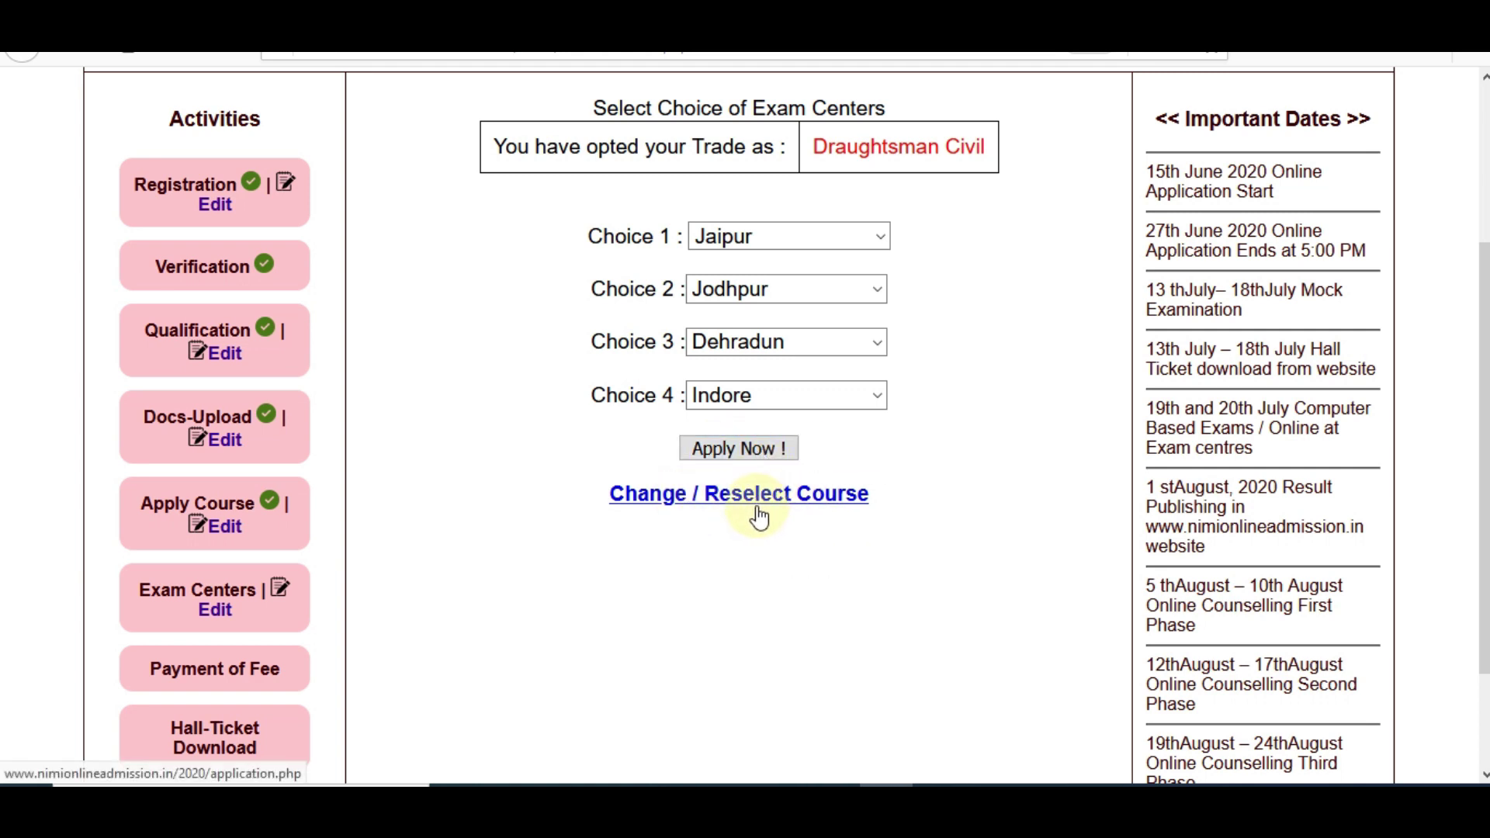
left_click(734, 450)
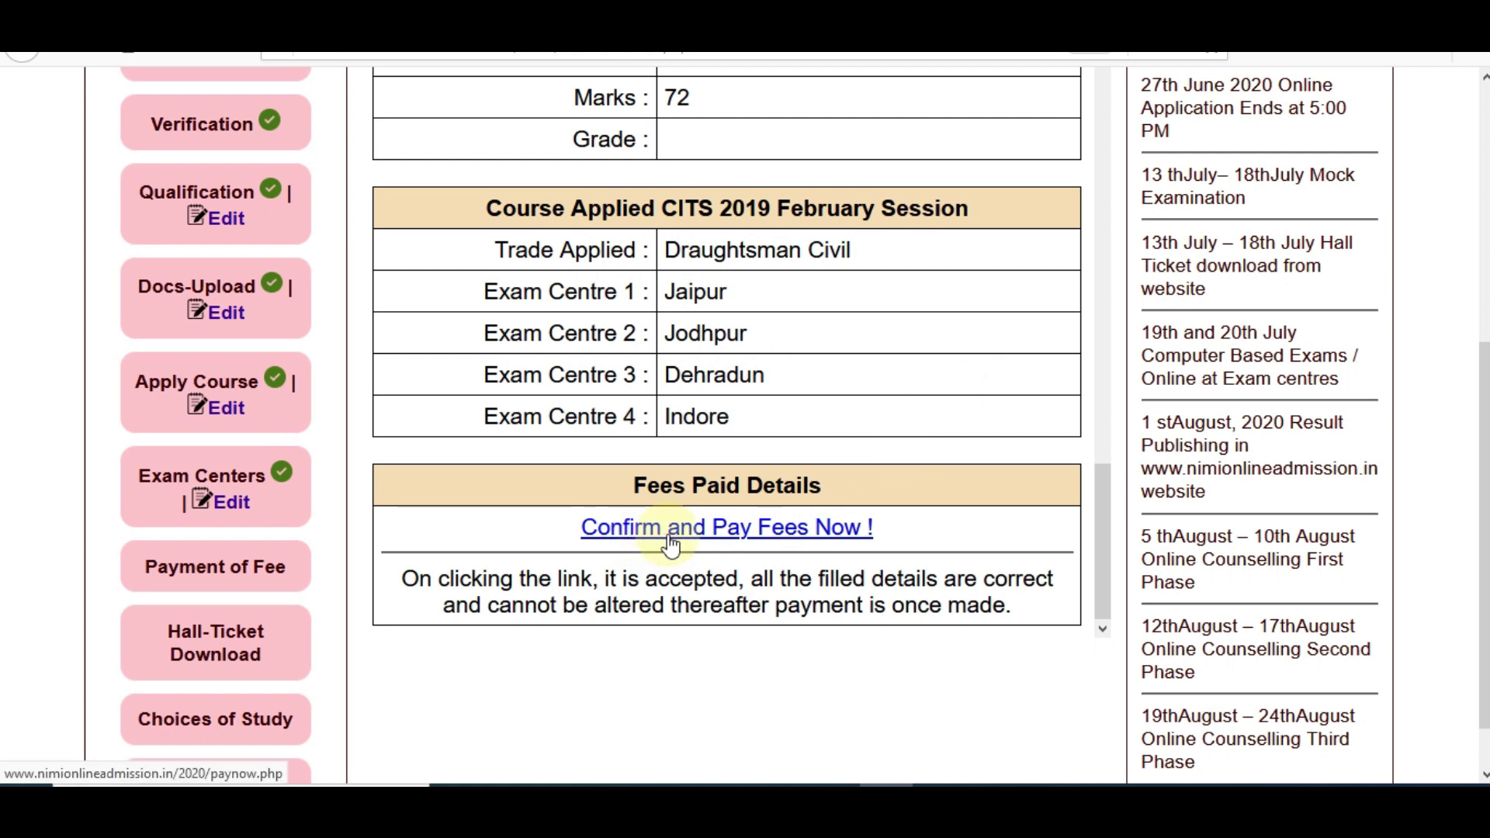
Confirm the application, review the billing details and proceed with PayNow to the payment gateway
scroll(324, 564, "down", 1)
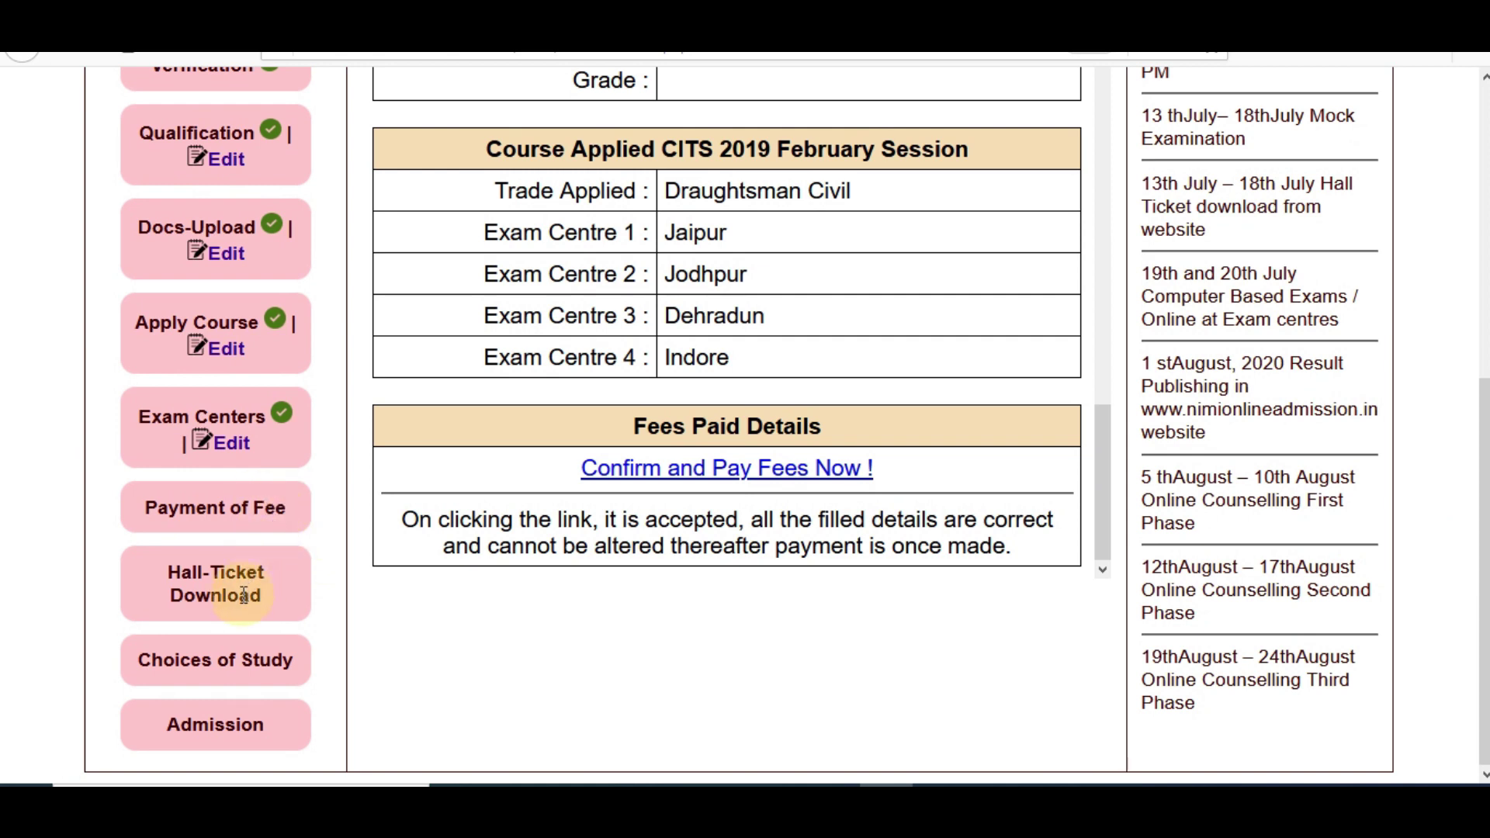
left_click(731, 485)
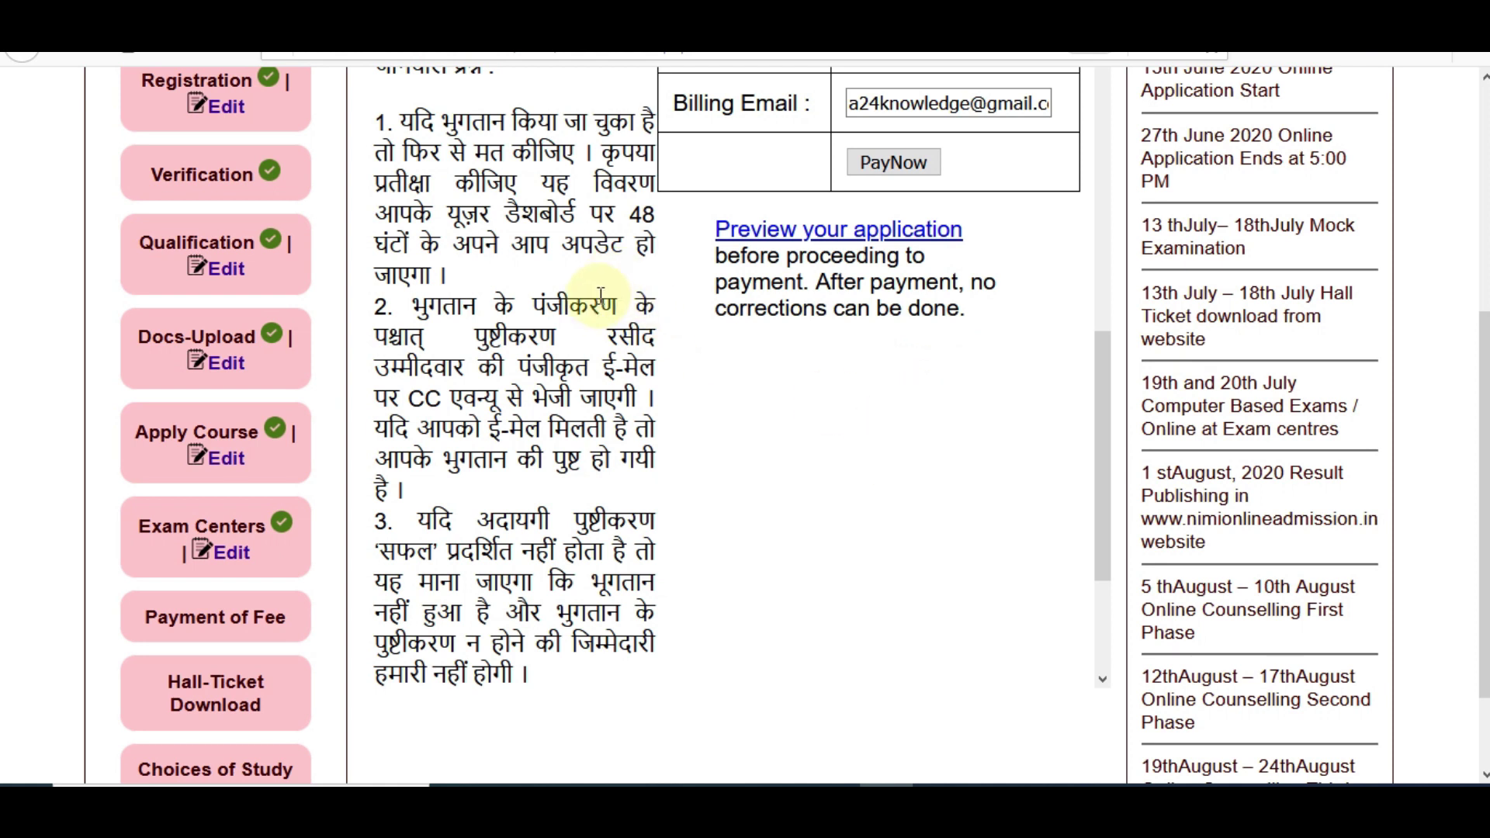
left_click_drag(633, 214, 656, 218)
left_click(651, 218)
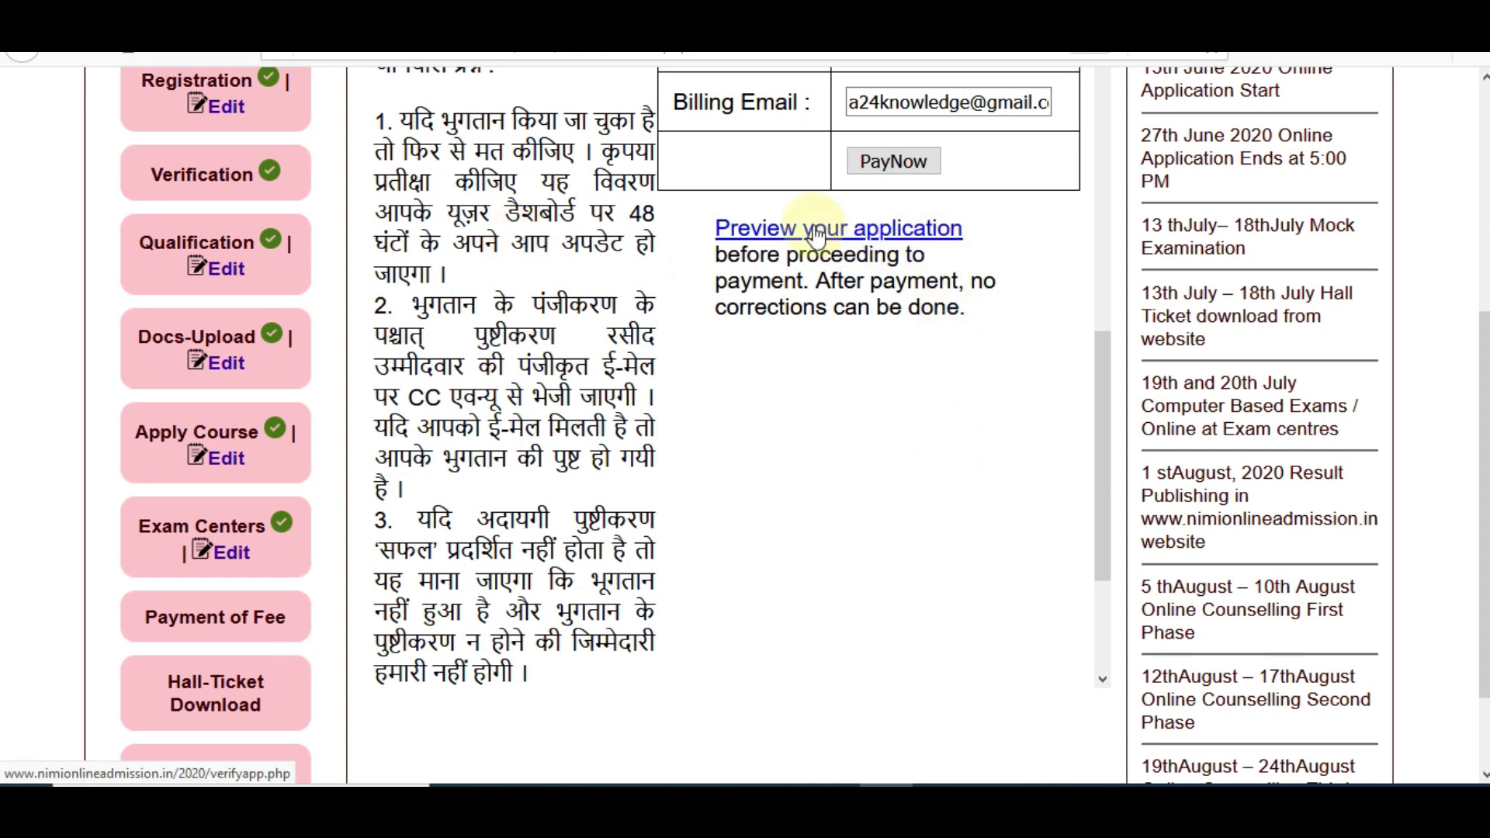
left_click(883, 165)
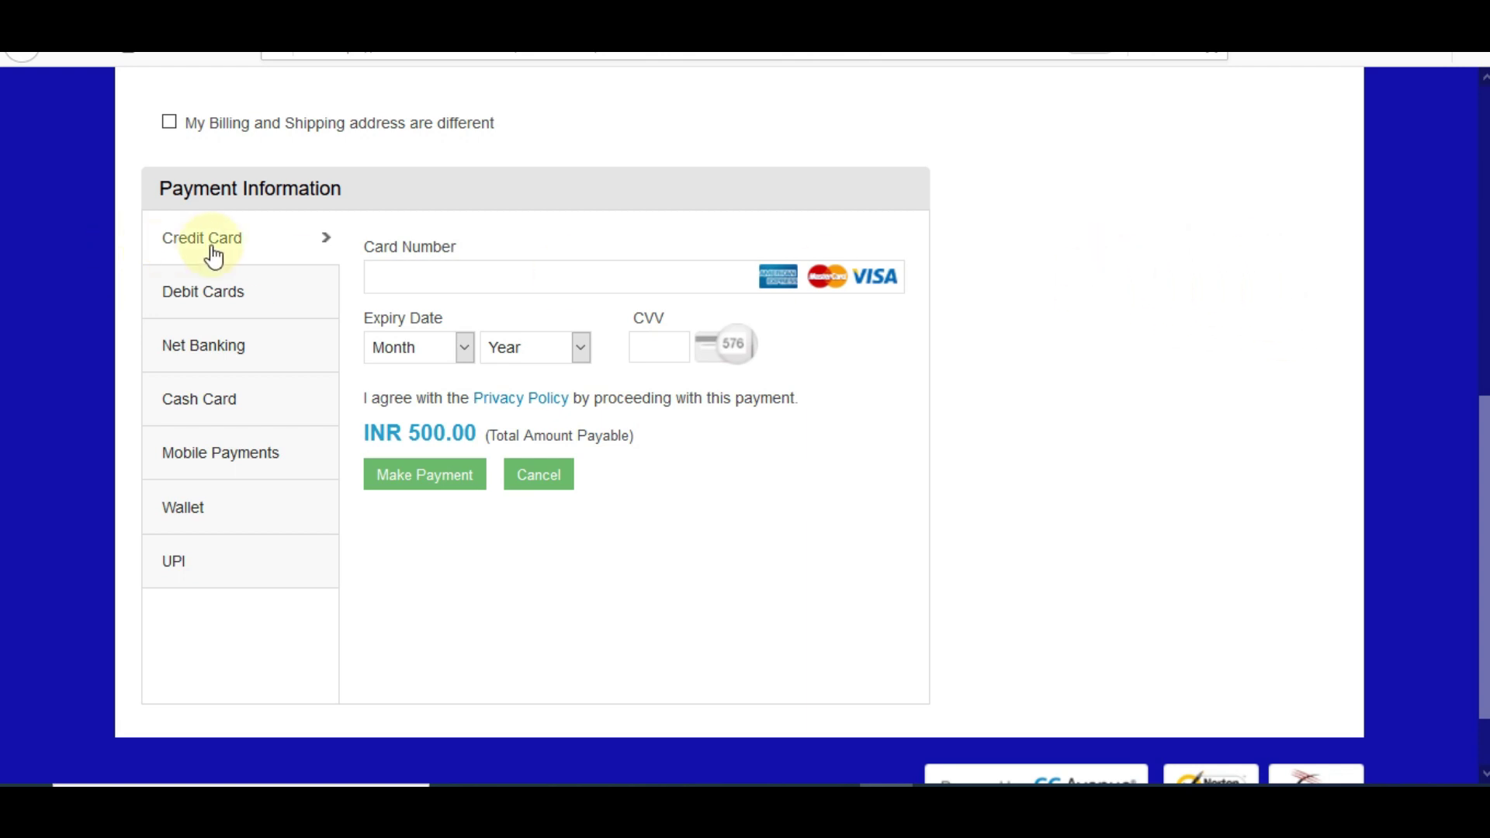
Browse the UPI, Credit Card and Debit Card payment options, selecting RuPay as the debit card
left_click(242, 292)
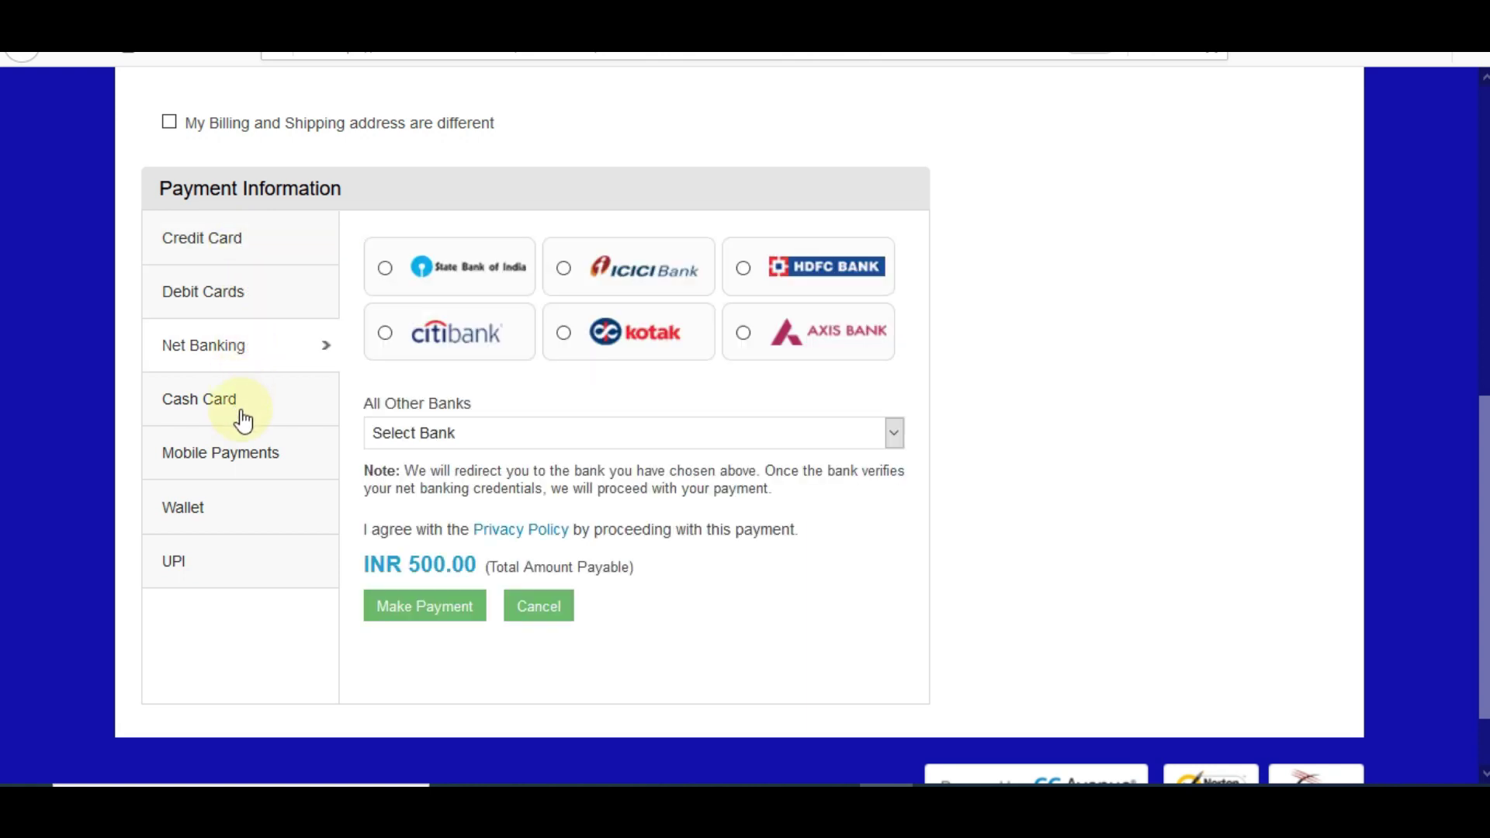
left_click(239, 552)
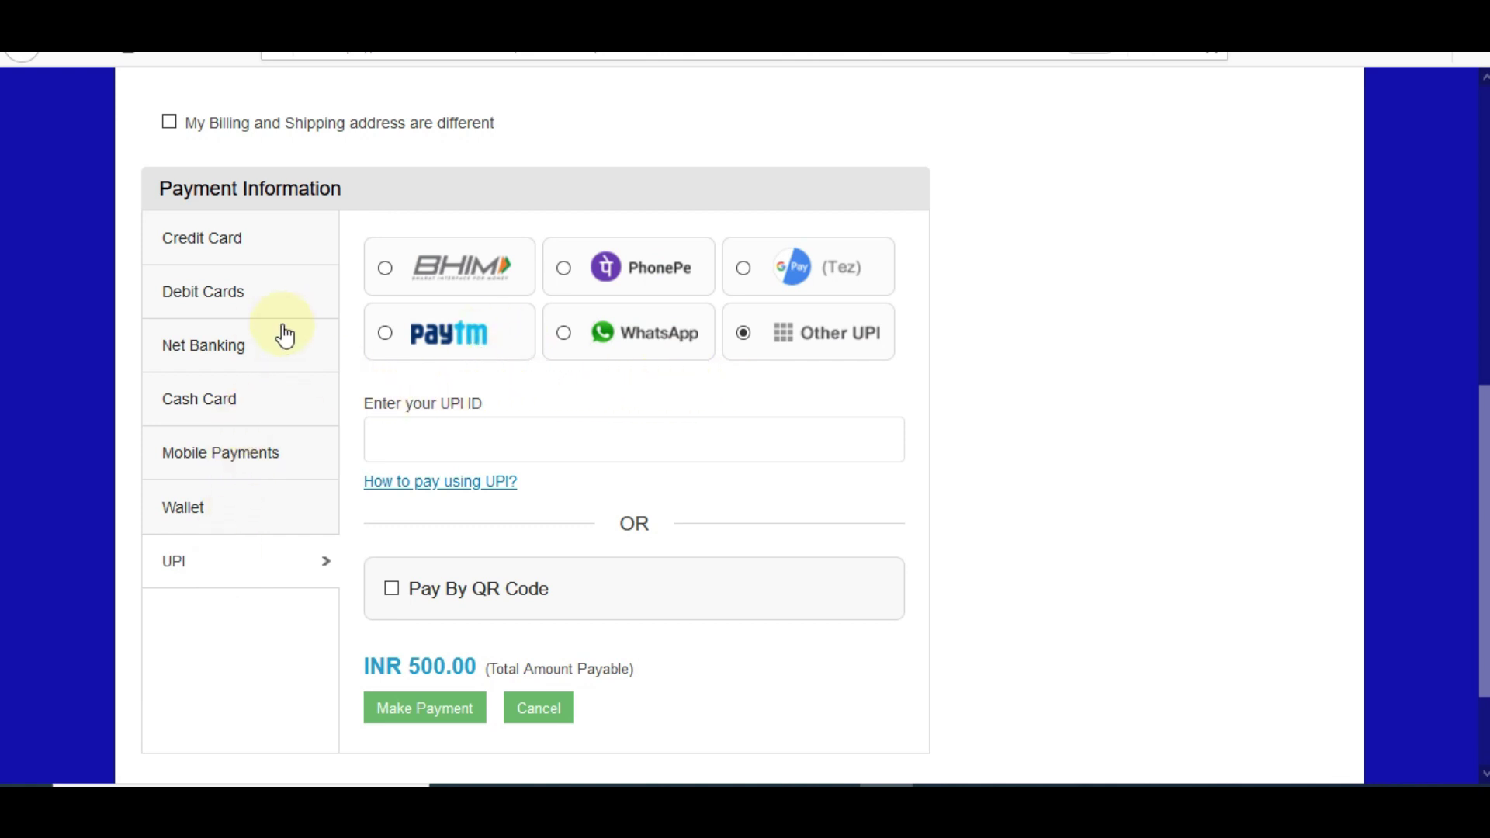
left_click(215, 260)
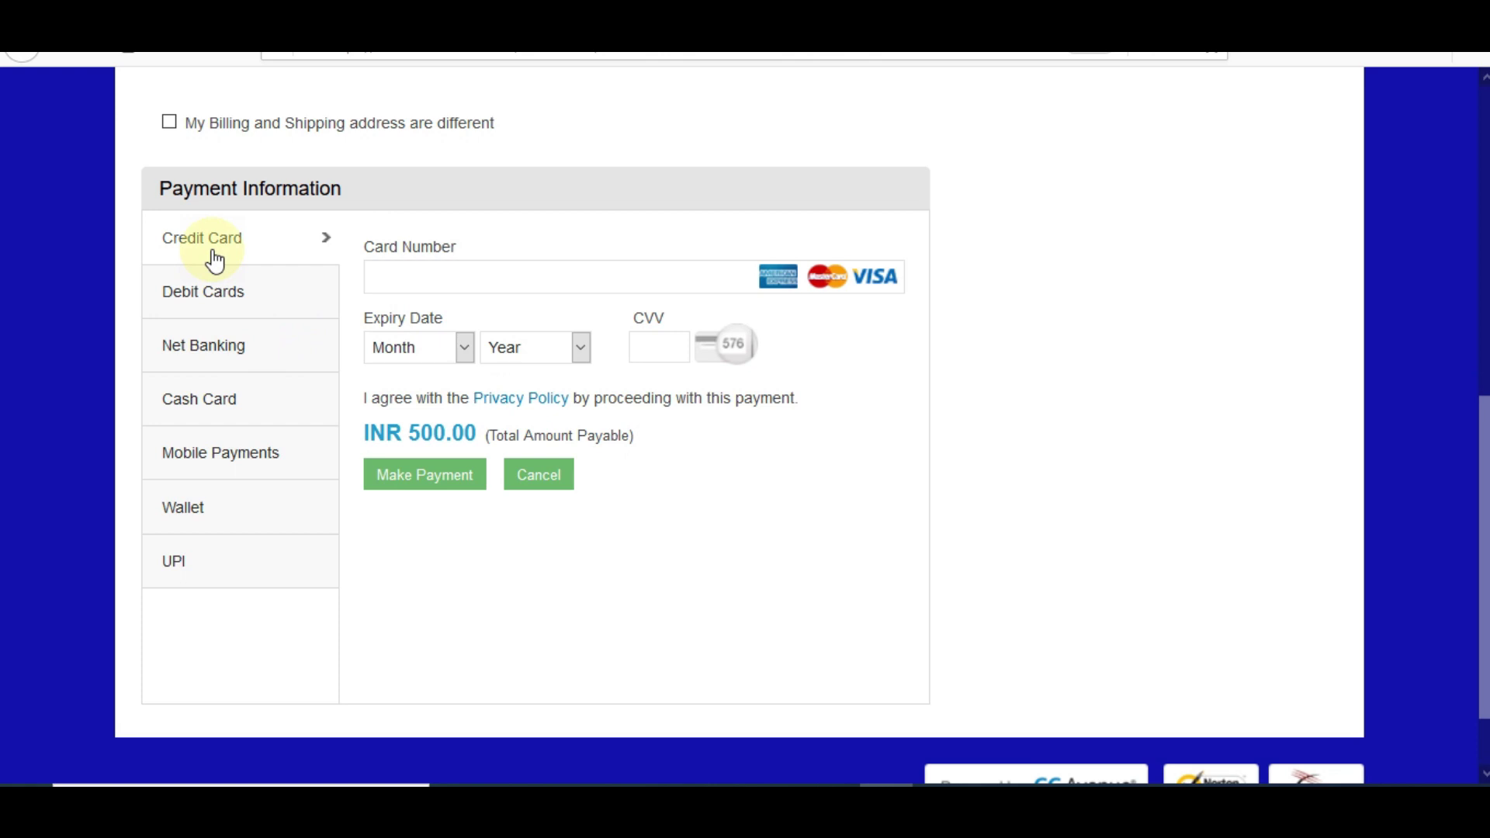
left_click(236, 302)
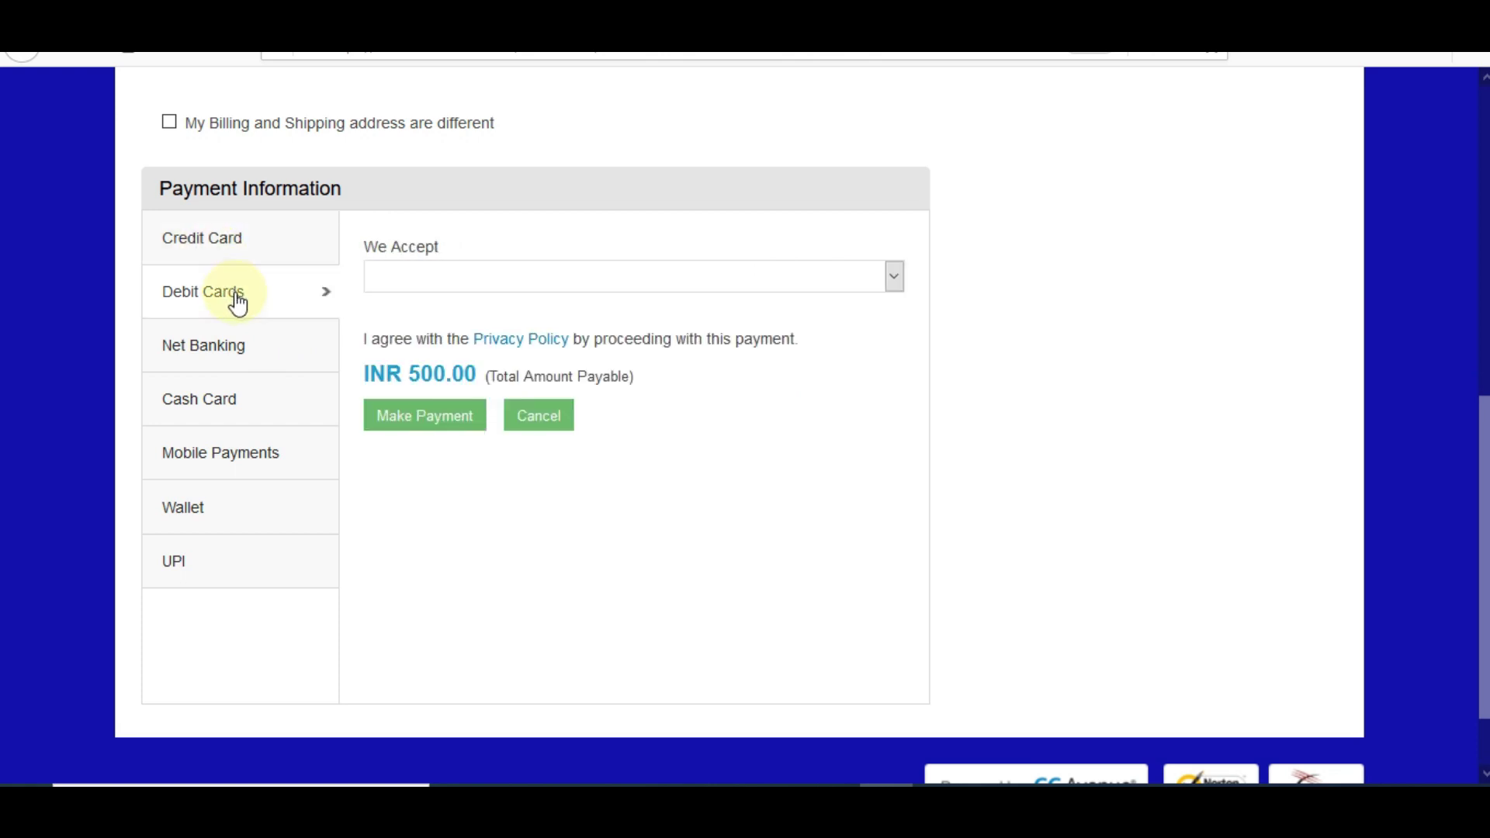
left_click(446, 283)
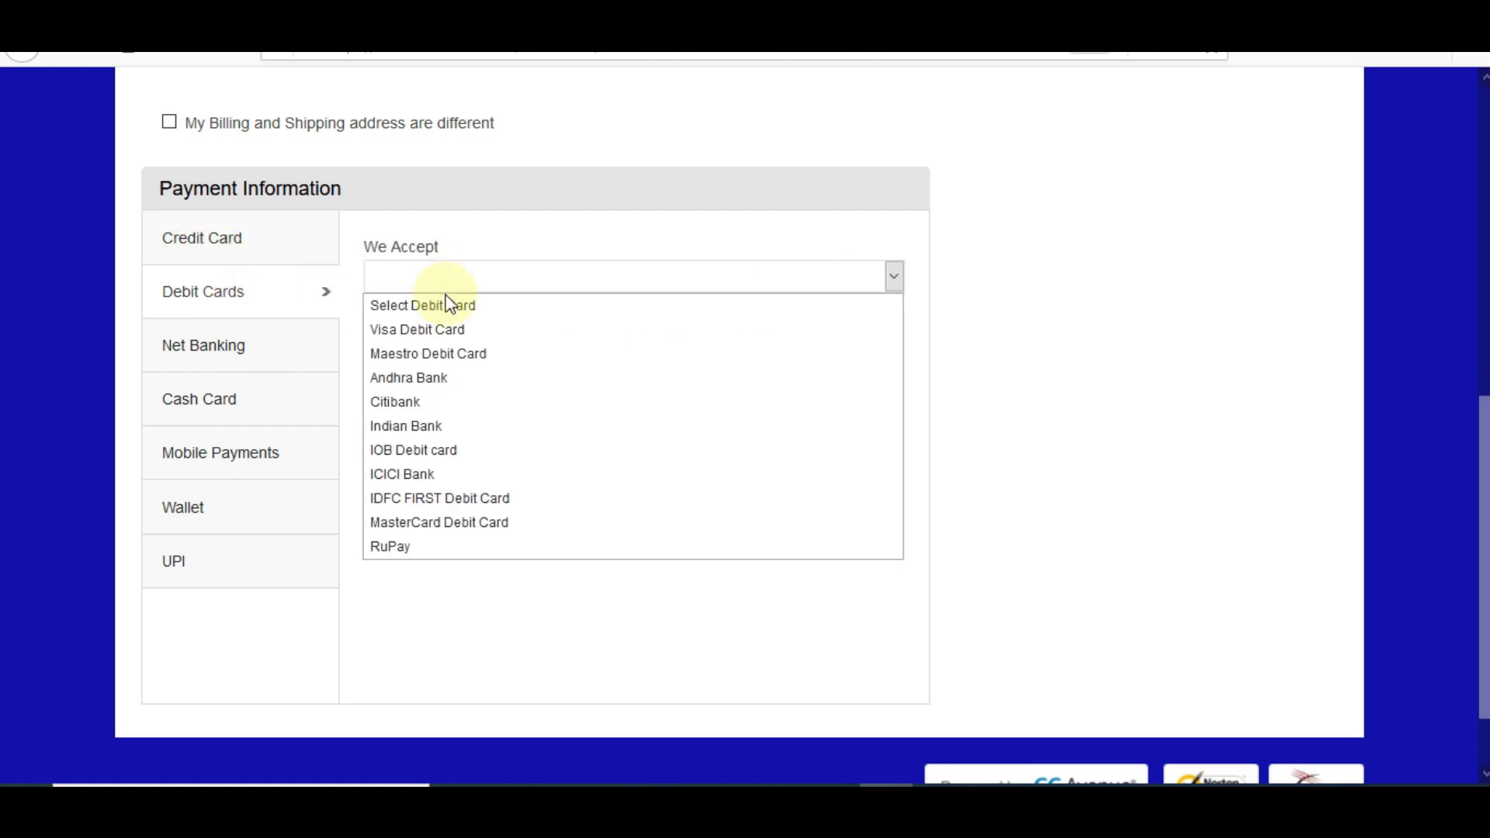
left_click(468, 548)
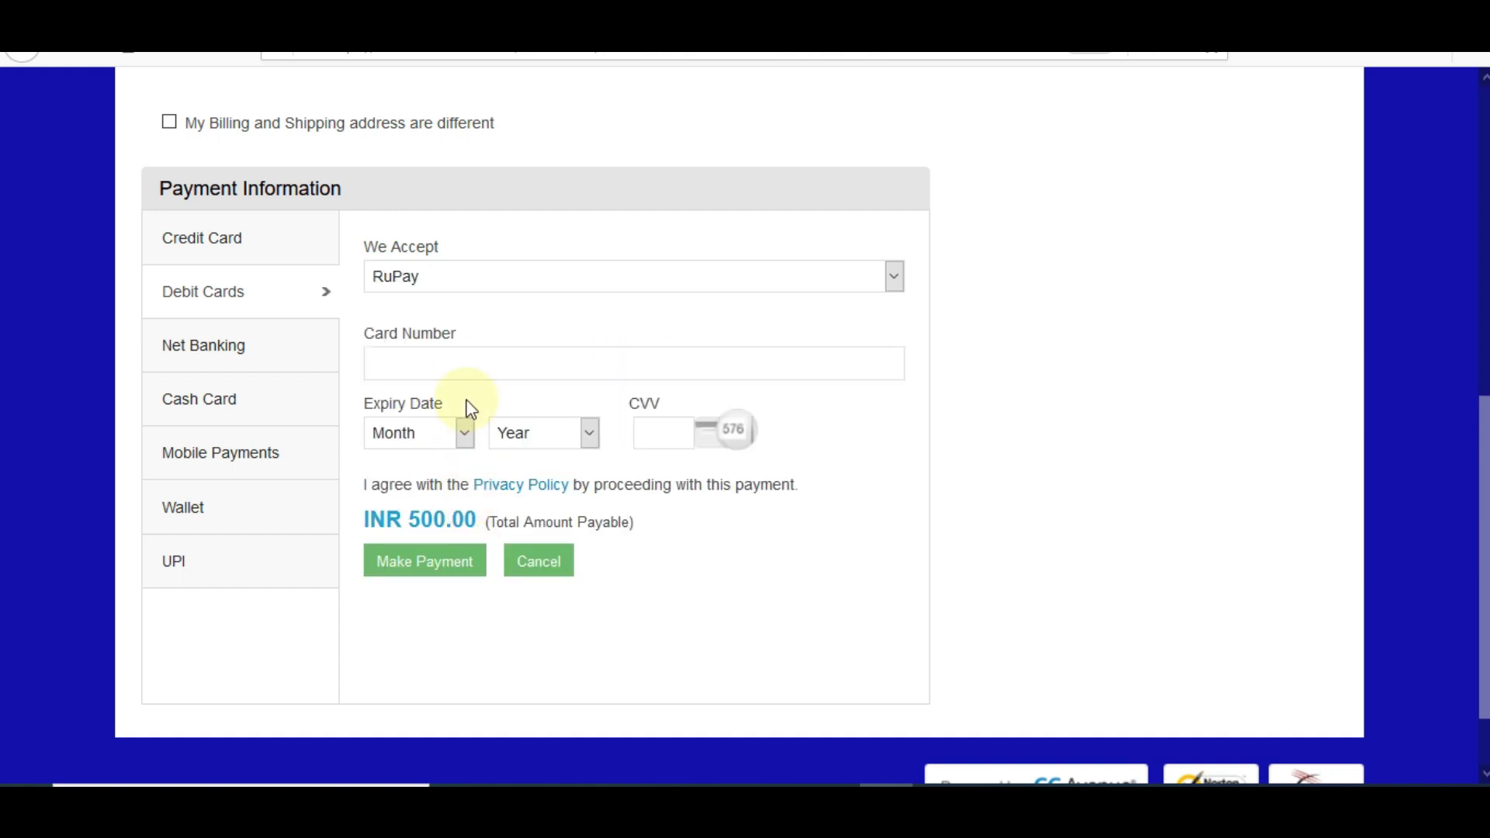
Show the Net Banking options and look through the All Other Banks list without choosing
left_click(233, 359)
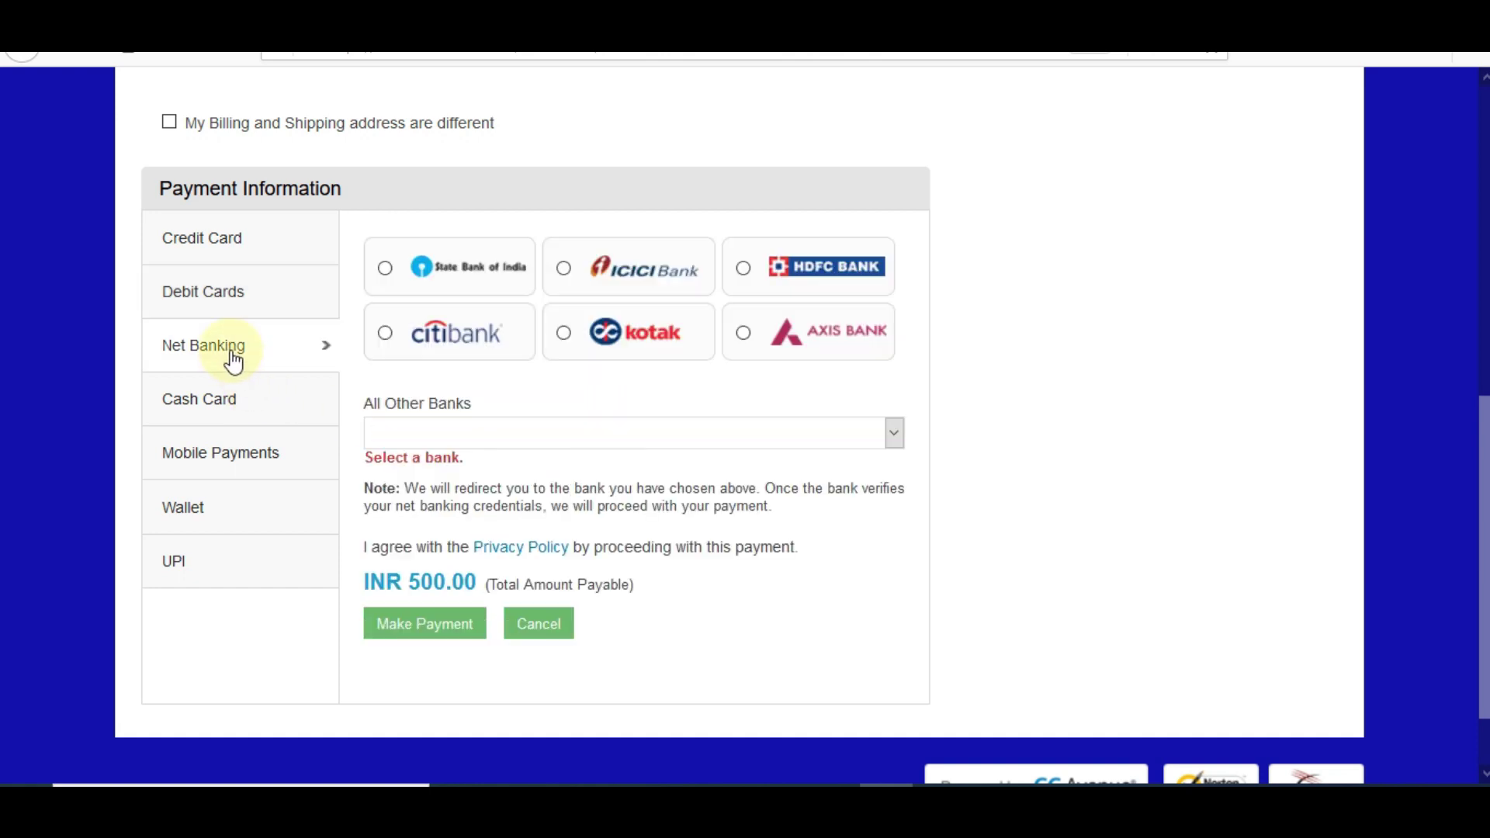
left_click(640, 432)
left_click_drag(892, 140, 843, 581)
left_click(843, 581)
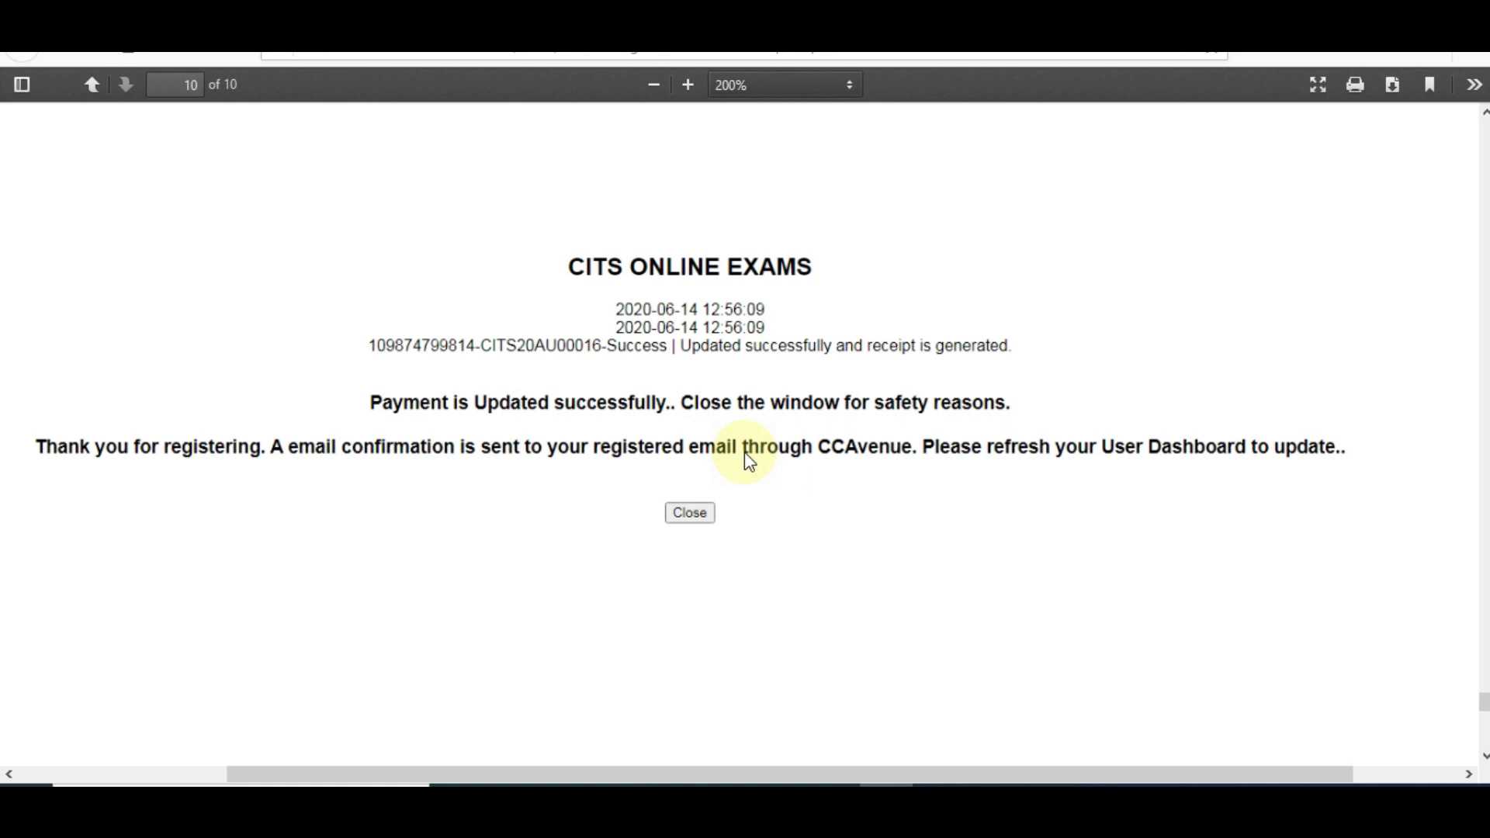
Switch to the other PDF showing the eligibility qualifications on page 4 of 20
left_click(627, 14)
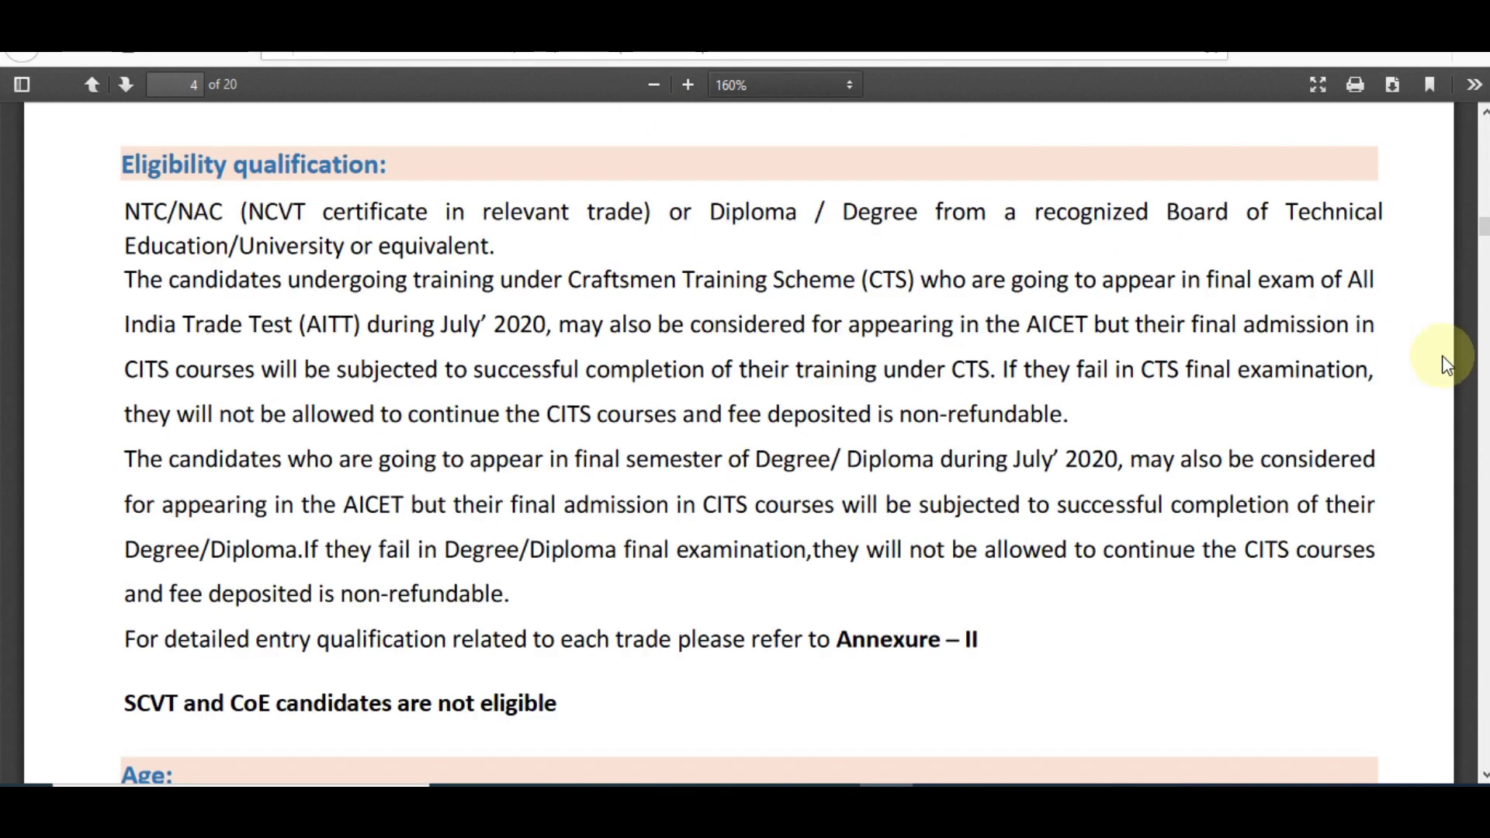